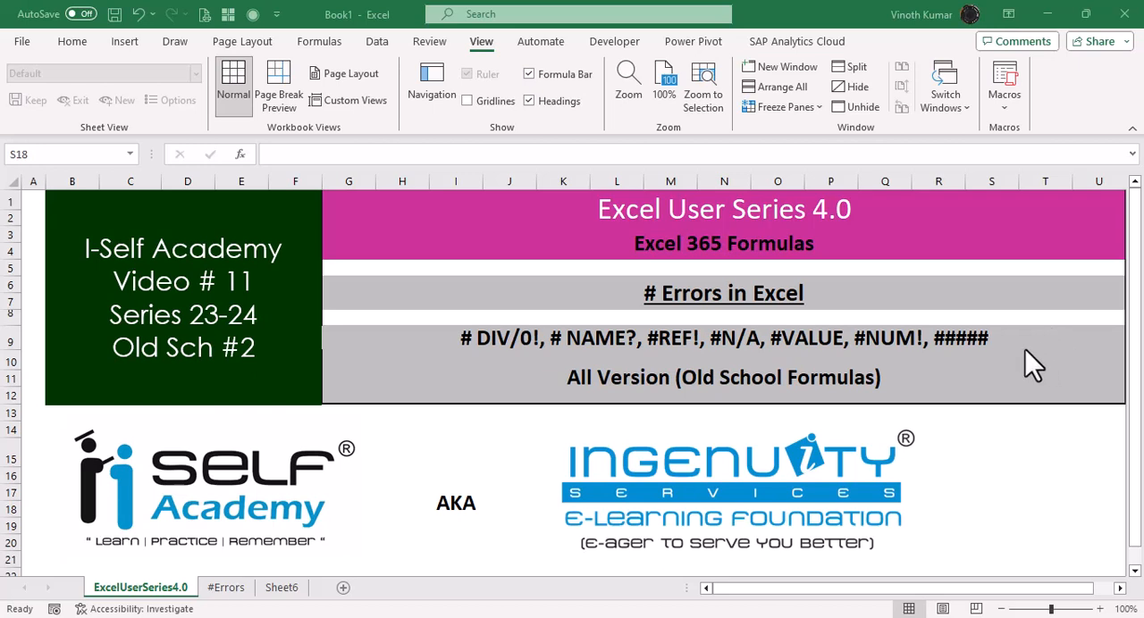
Append ", # NOUD," to the end of the error list in cell G9.
{"action": "left_click", "coordinate": [990, 336]}
{"action": "key", "text": "F2"}
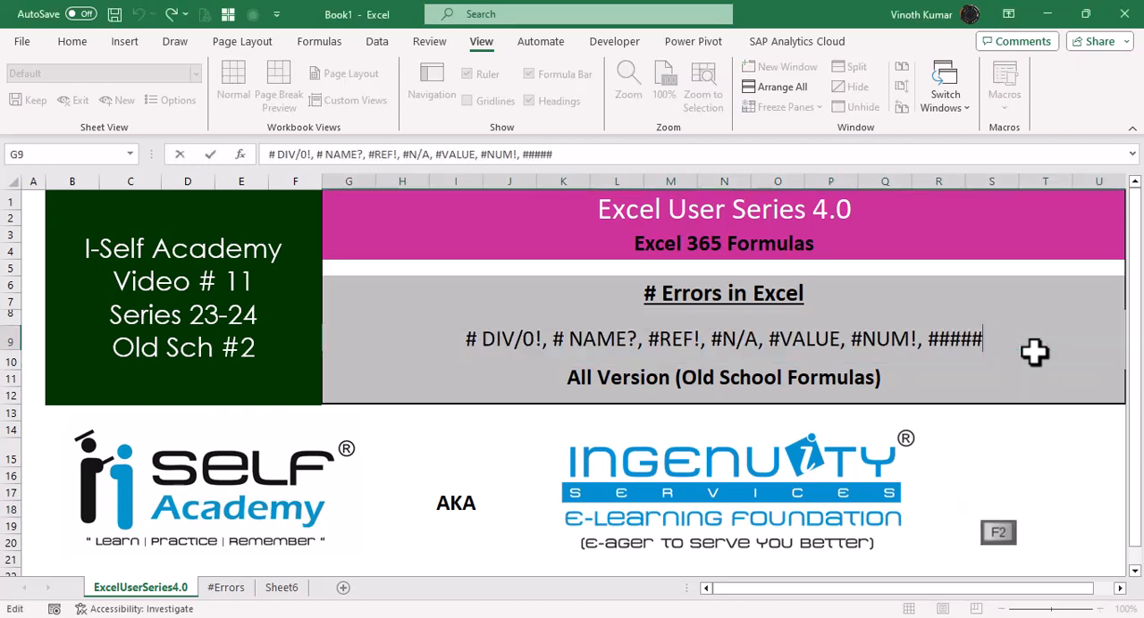
{"action": "type", "text": ","}
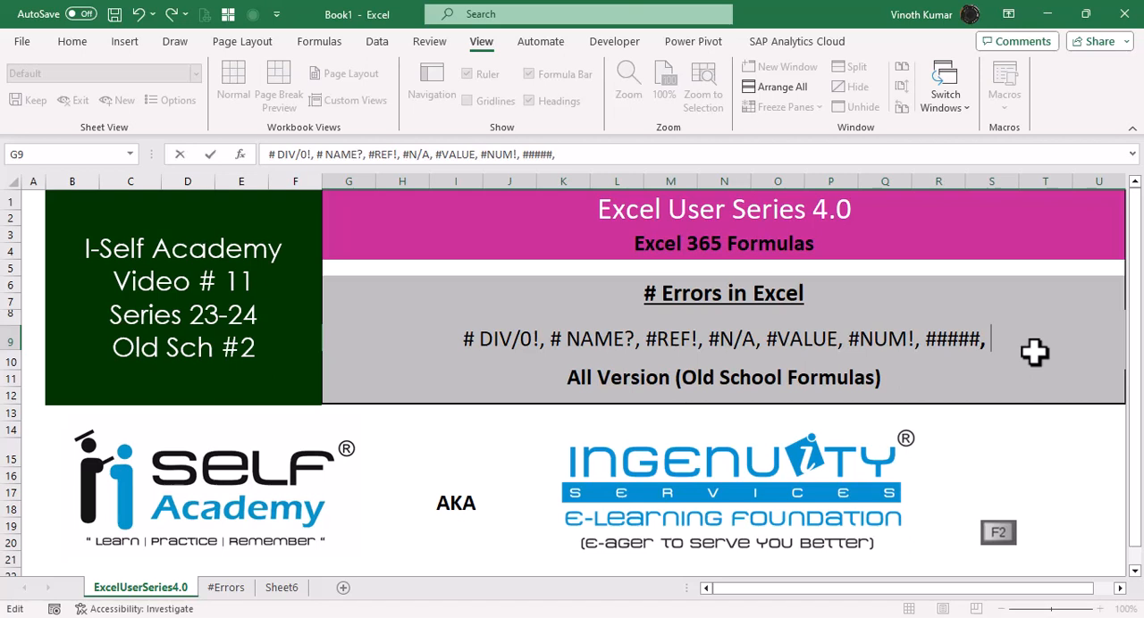
{"action": "type", "text": " #"}
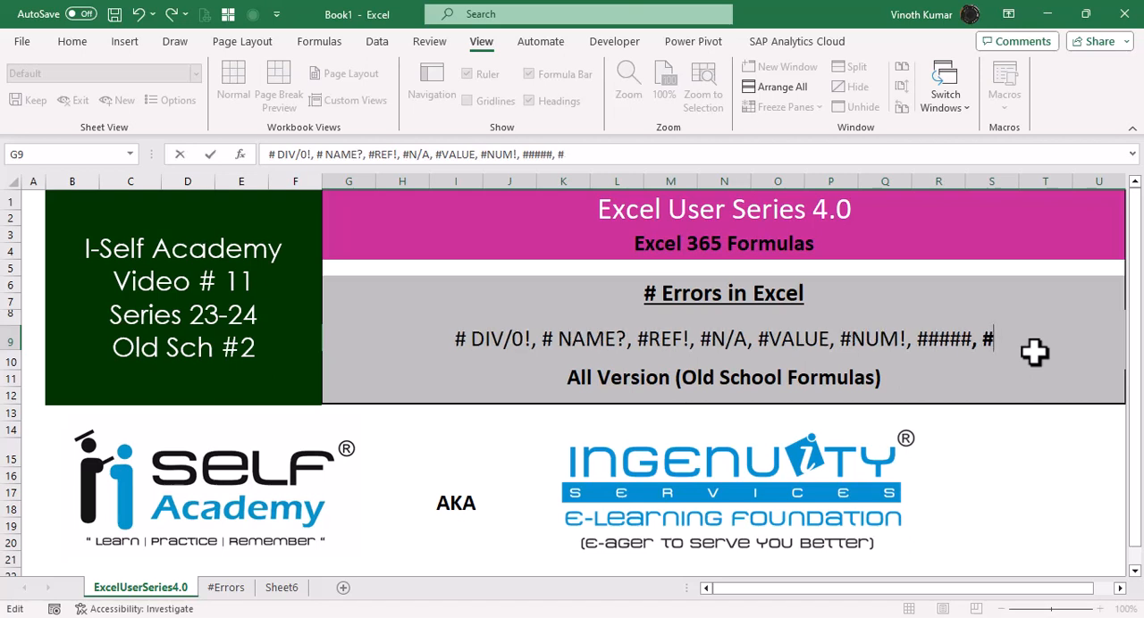
{"action": "type", "text": " NUO"}
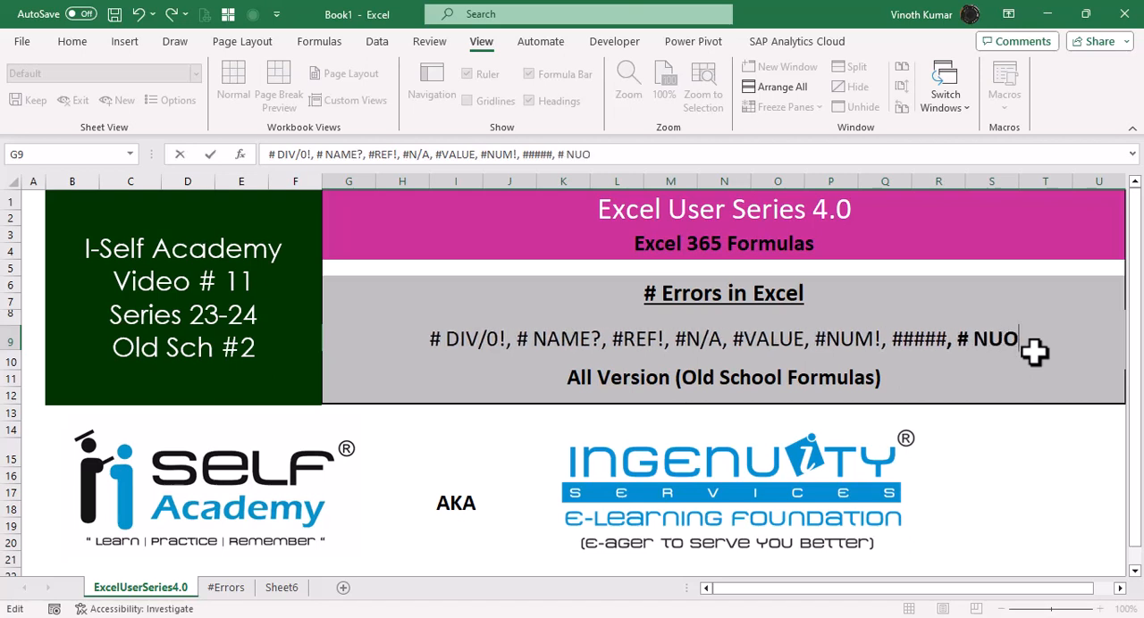
{"action": "key", "text": "BackSpace"}
{"action": "key", "text": "BackSpace"}
{"action": "type", "text": "OUD,"}
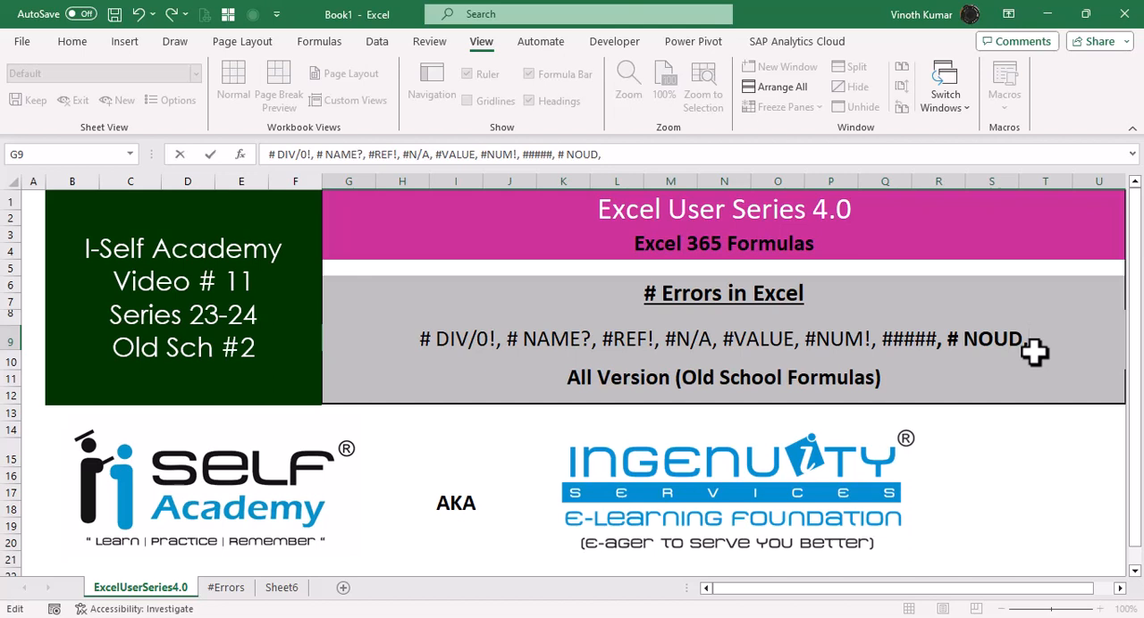
Extend the error list in G9 with "#EPARS," after the # NOUD entry.
{"action": "type", "text": "#"}
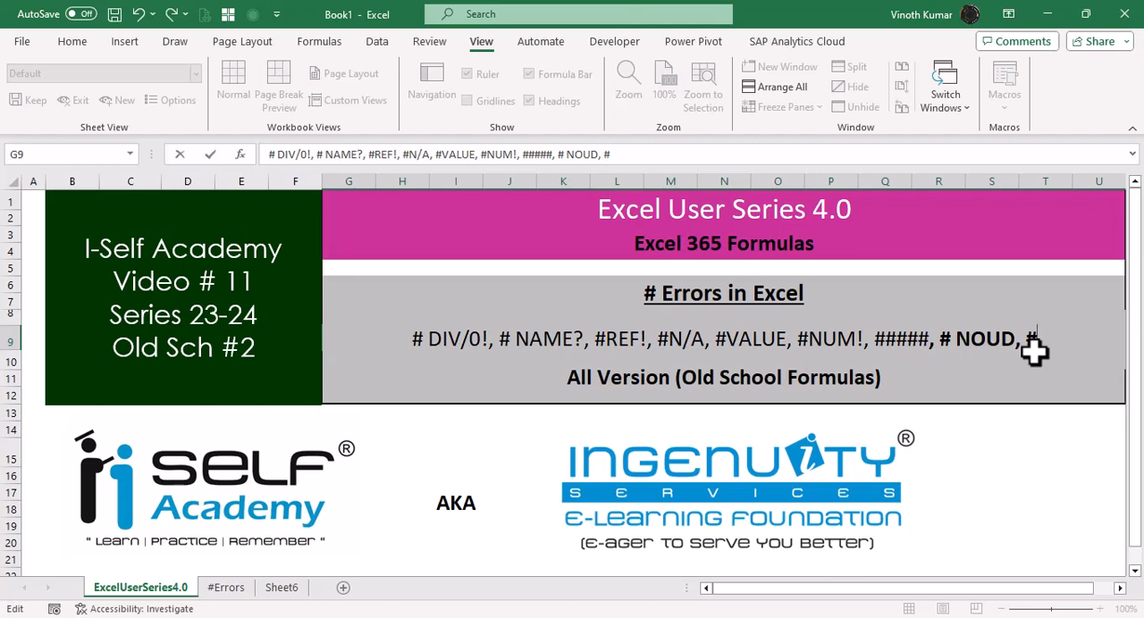
{"action": "type", "text": "EP"}
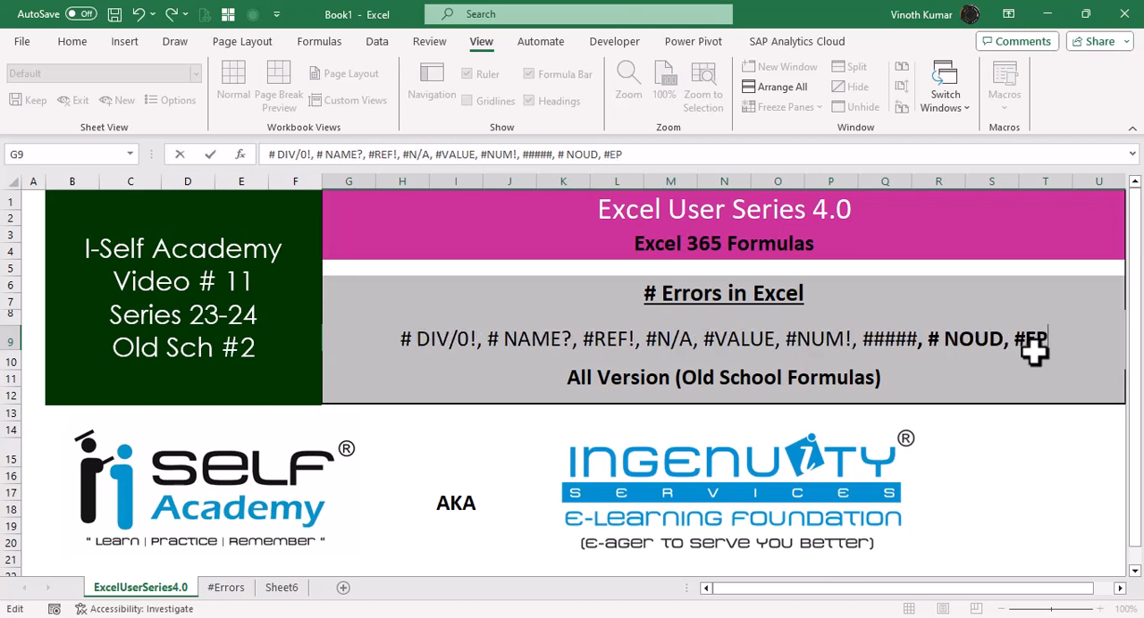
{"action": "type", "text": "AR"}
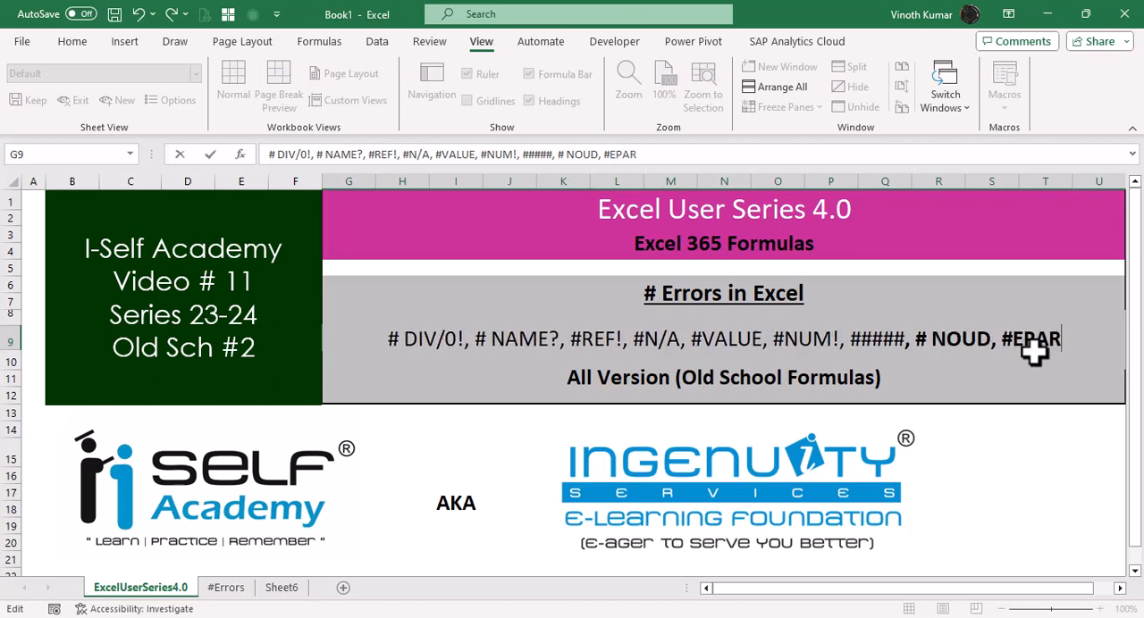
{"action": "type", "text": "S, "}
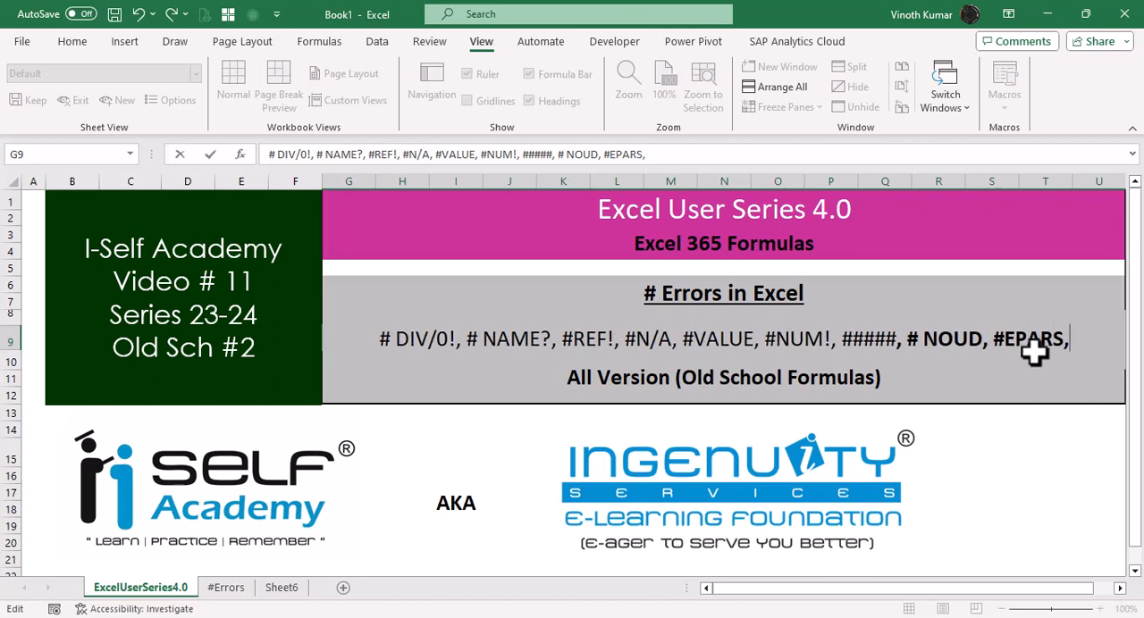
{"action": "type", "text": "#"}
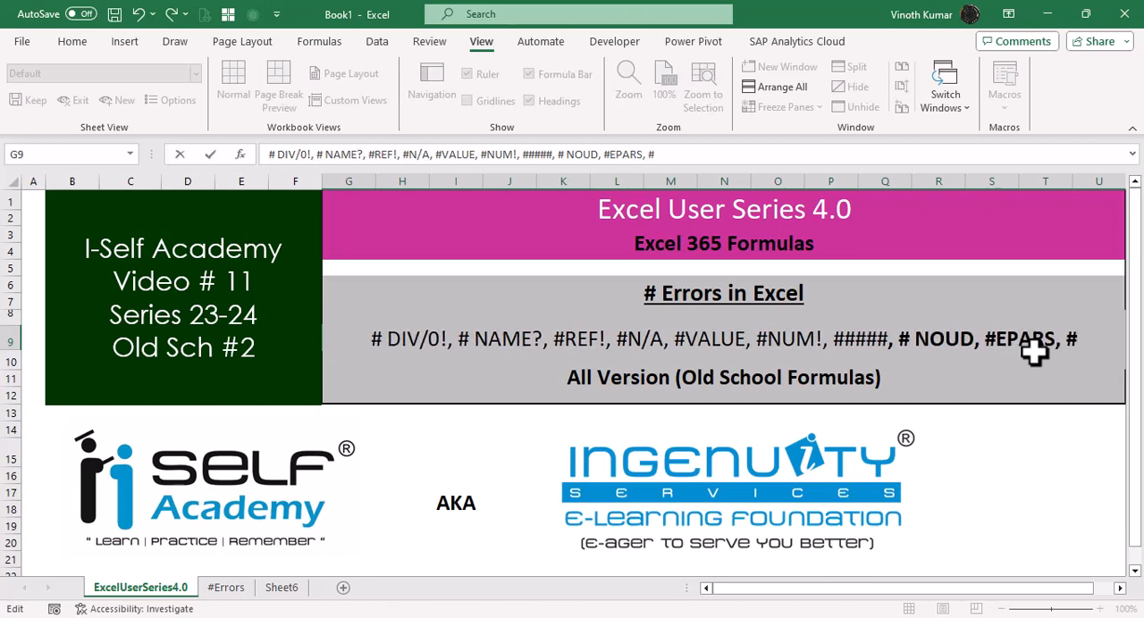
{"action": "type", "text": "SPi"}
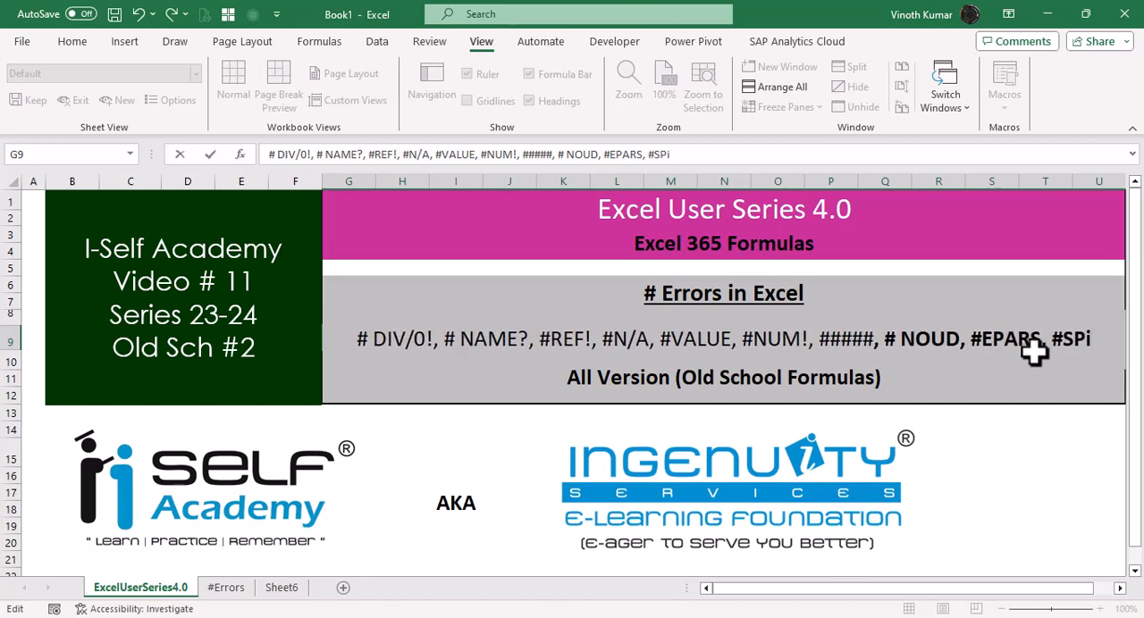
{"action": "type", "text": "ll"}
Finish the error list in G9 with "#SPILL" and commit the cell.
{"action": "key", "text": "BackSpace"}
{"action": "key", "text": "BackSpace"}
{"action": "key", "text": "BackSpace"}
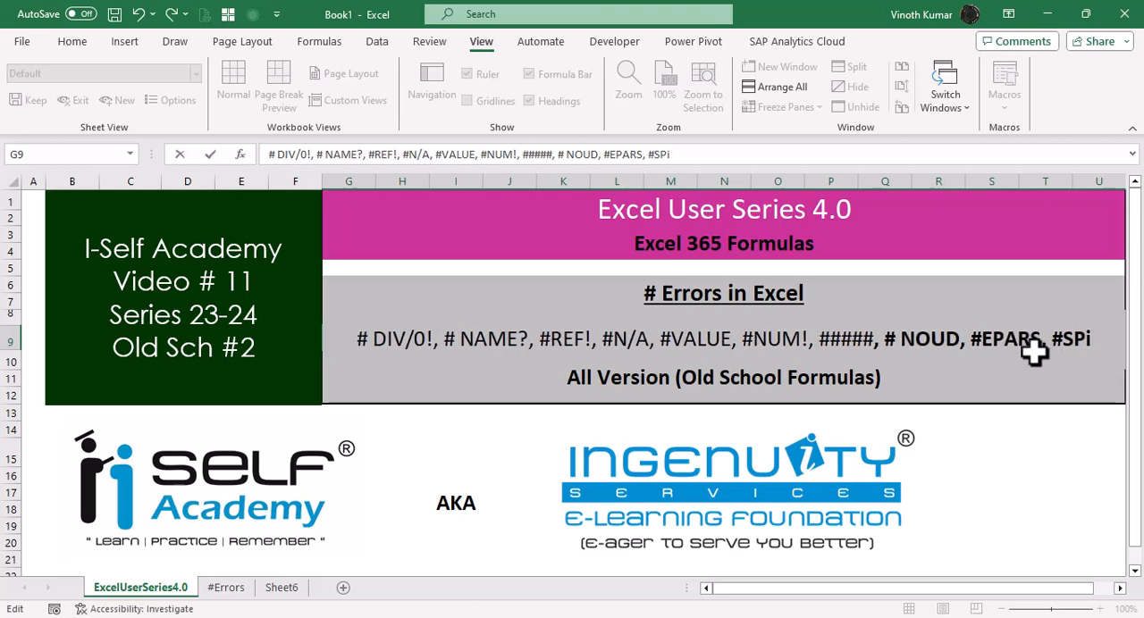
{"action": "type", "text": "ILL"}
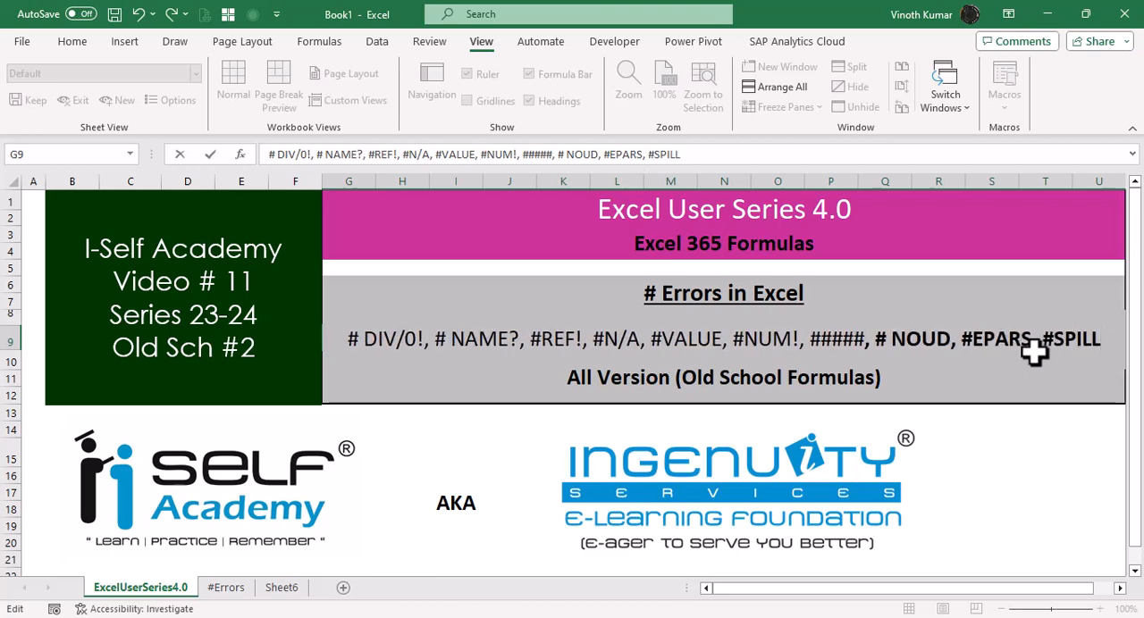
{"action": "key", "text": "Return"}
{"action": "key", "text": "Up"}
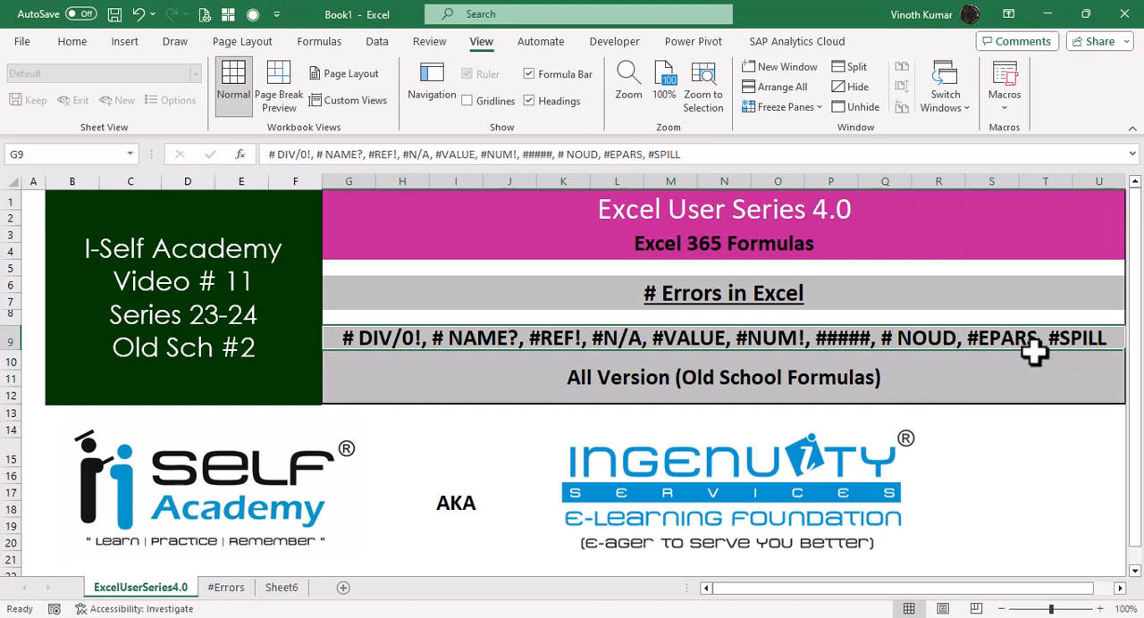
Enter 2003 in cell J4 of the #Errors sheet, beside the #NAME? explanation.
{"action": "left_click", "coordinate": [1002, 610]}
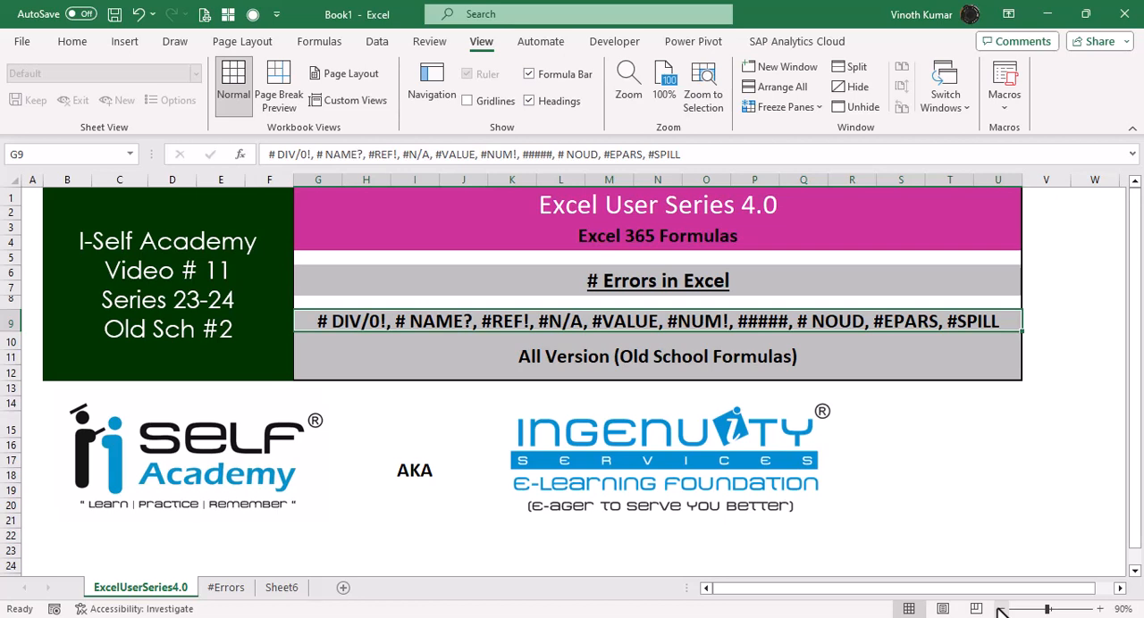
{"action": "left_click", "coordinate": [229, 593]}
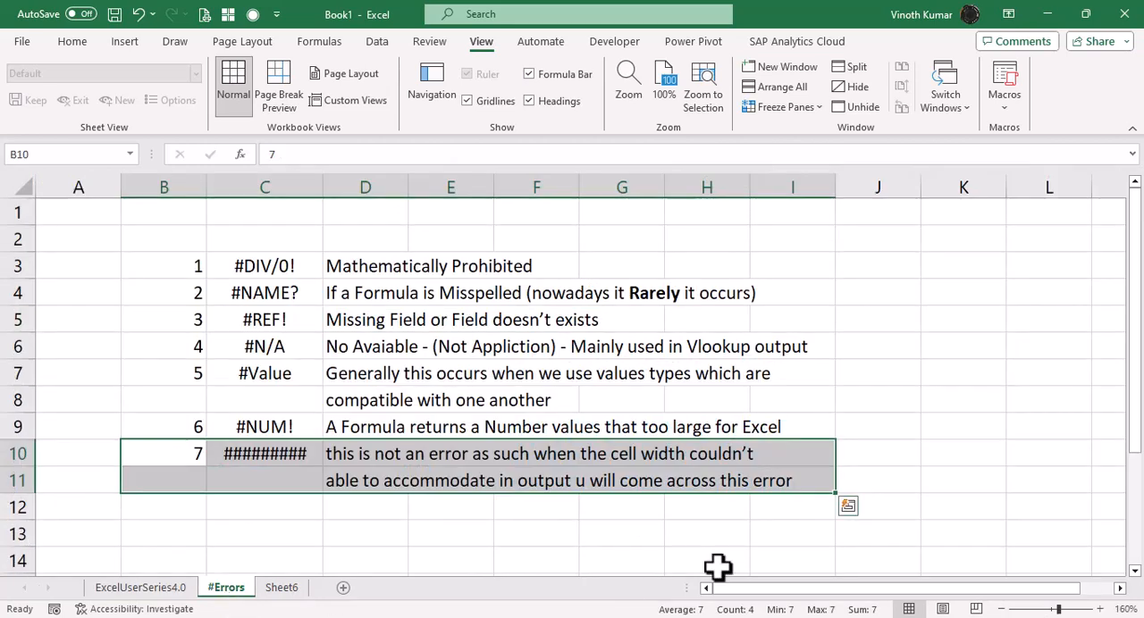
{"action": "left_click", "coordinate": [922, 512]}
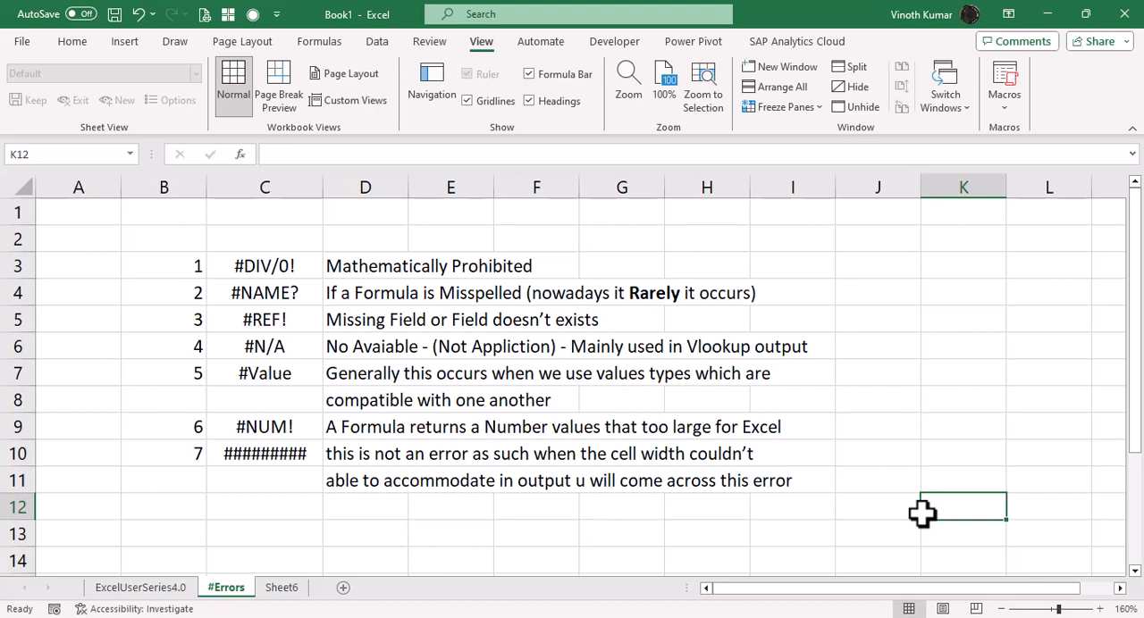
{"action": "left_click", "coordinate": [843, 286]}
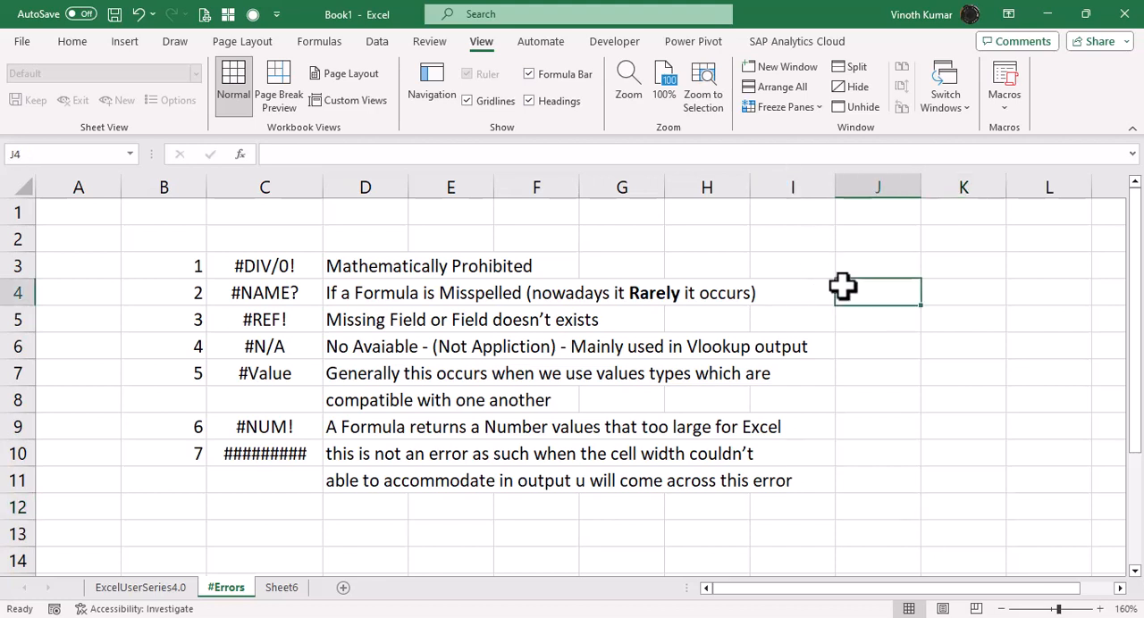
{"action": "type", "text": "2003"}
{"action": "key", "text": "Return"}
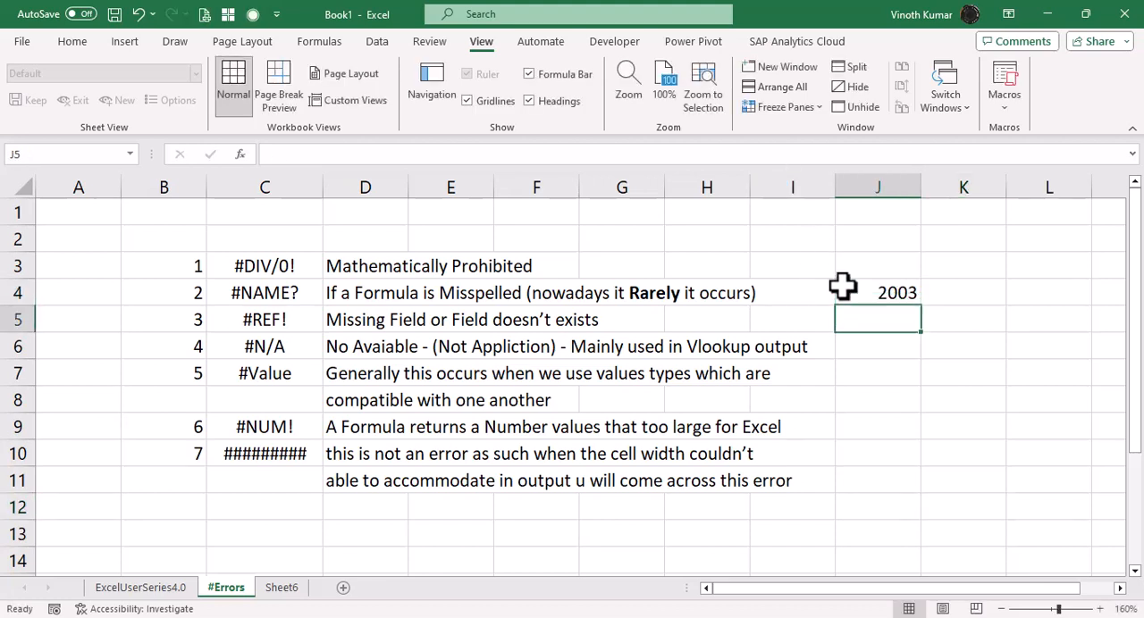
{"action": "key", "text": "Up"}
{"action": "key", "text": "Up"}
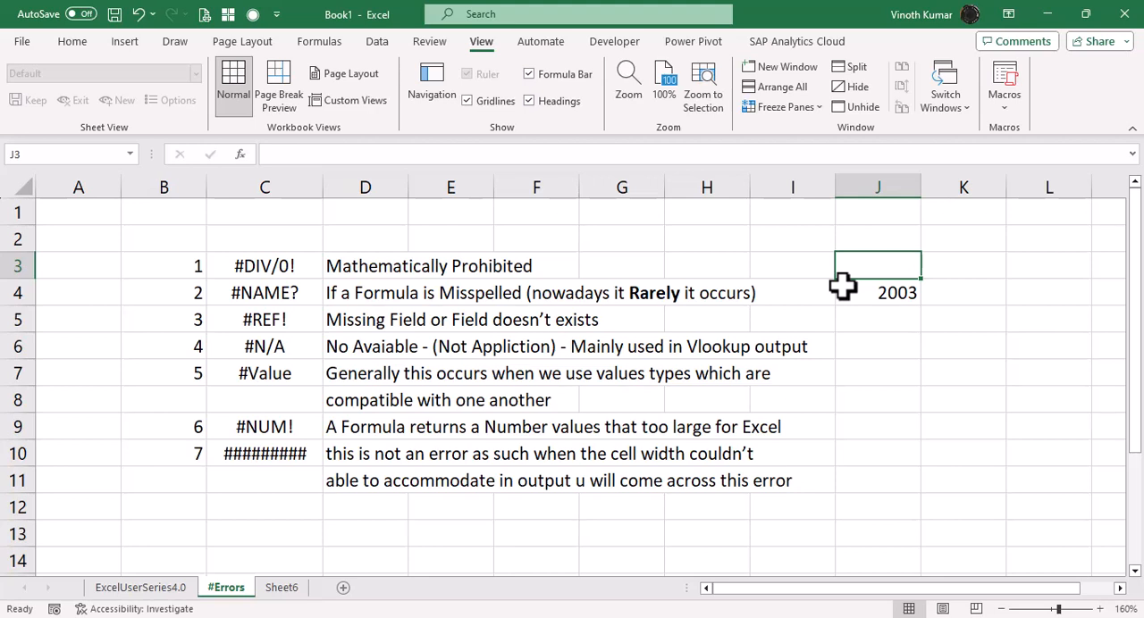
Make the error codes #DIV/0!, #########, #REF!, #N/A and #NAME? in column C bold.
{"action": "left_click", "coordinate": [309, 273]}
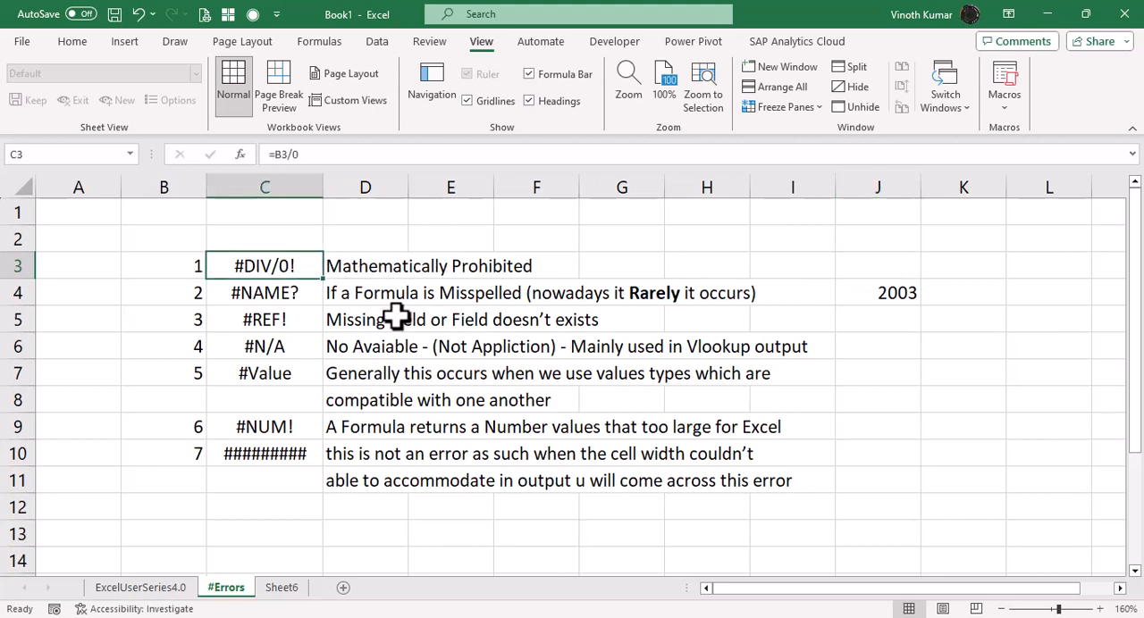
{"action": "key", "text": "ctrl+b"}
{"action": "left_click", "coordinate": [263, 458]}
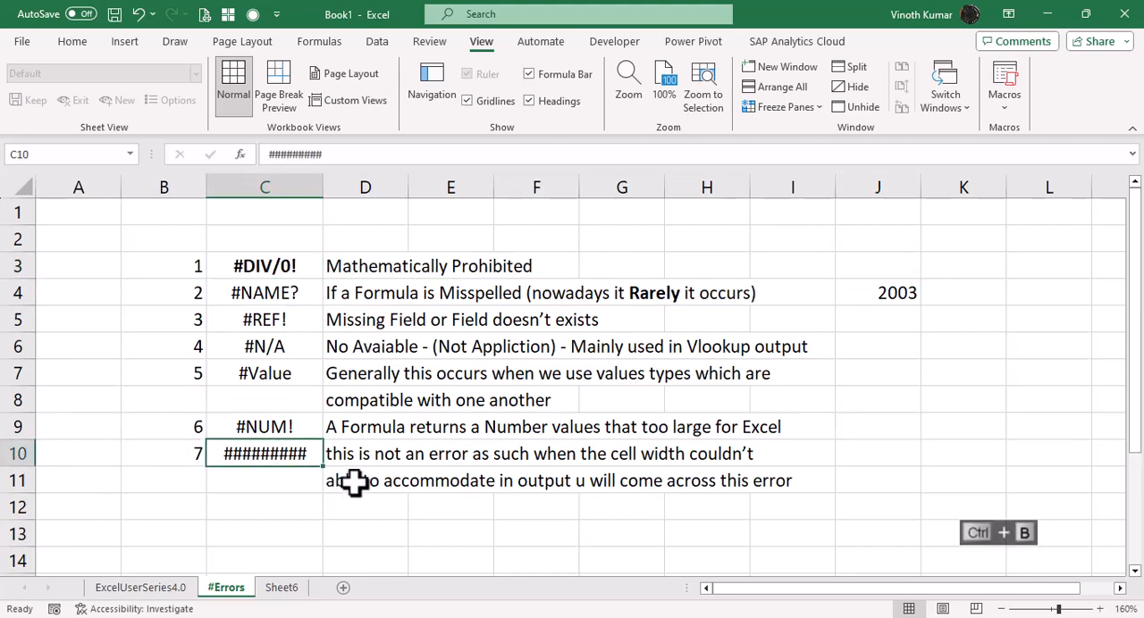
{"action": "left_click_drag", "start_coordinate": [295, 323], "coordinate": [298, 340]}
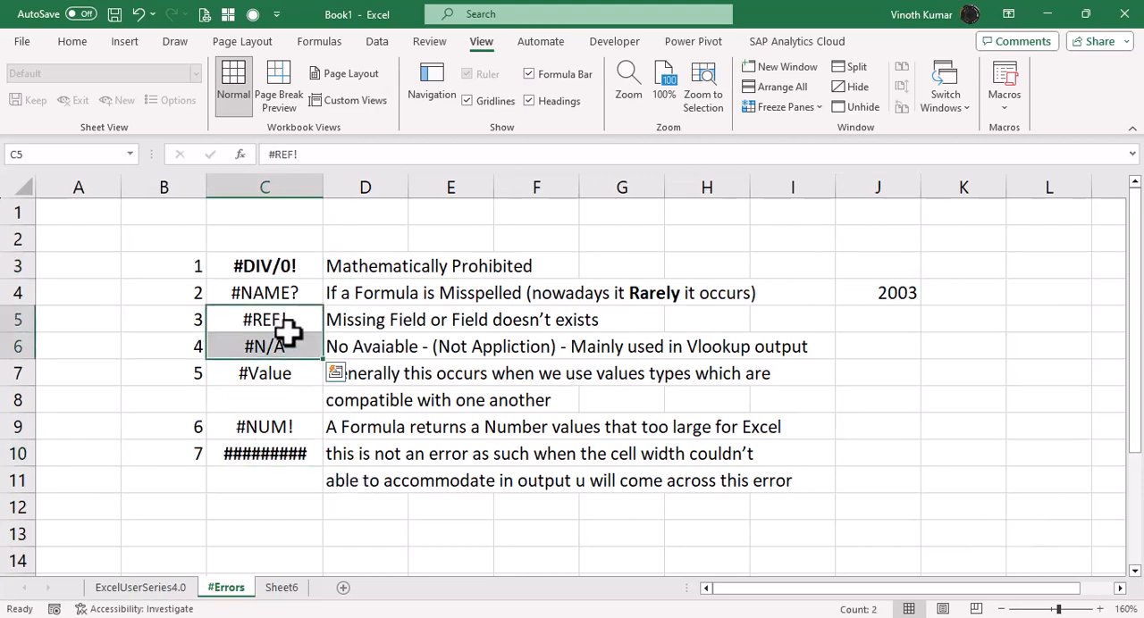
{"action": "key", "text": "ctrl+b"}
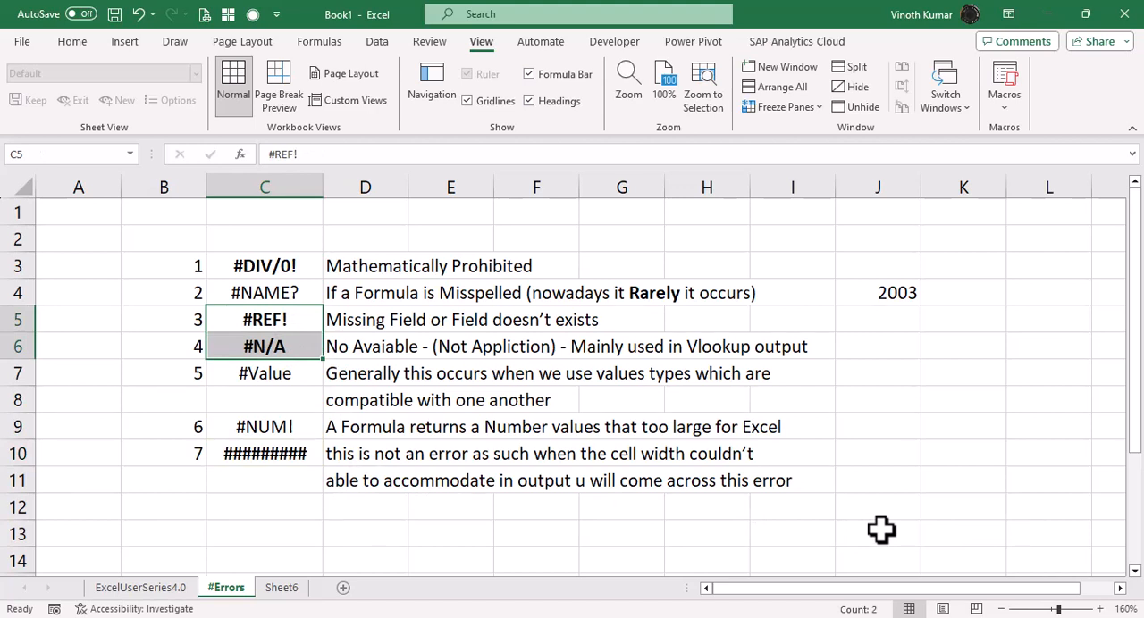
{"action": "left_click", "coordinate": [304, 294]}
{"action": "key", "text": "ctrl+b"}
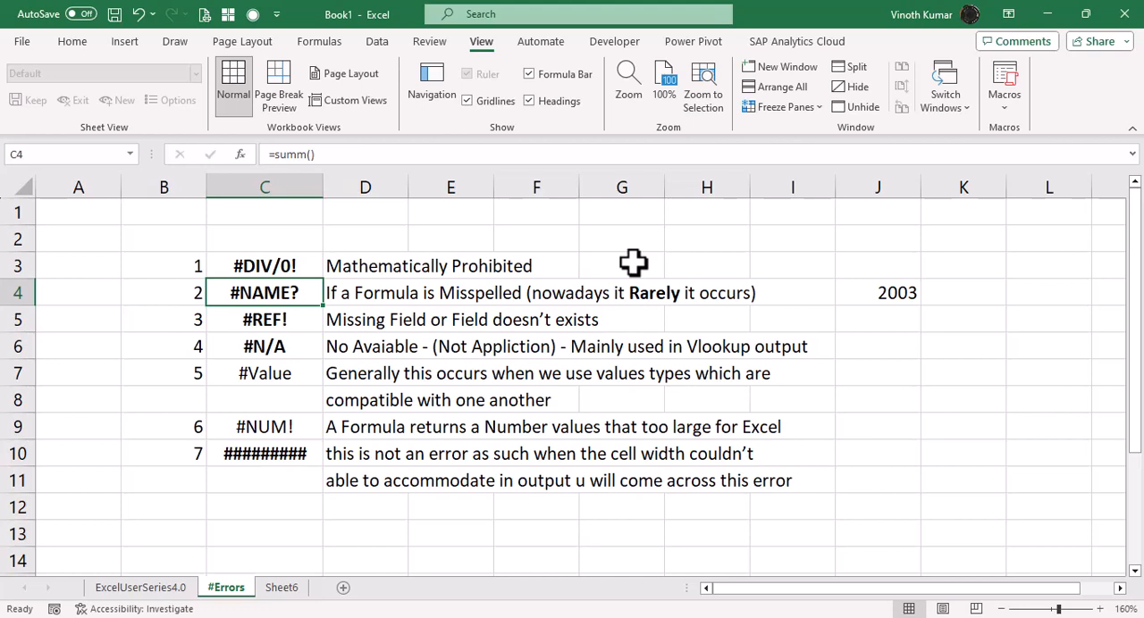
On Sheet6, enter the heading "Qty" in D4 above the #DIV/0! example's first number column.
{"action": "left_click", "coordinate": [285, 590]}
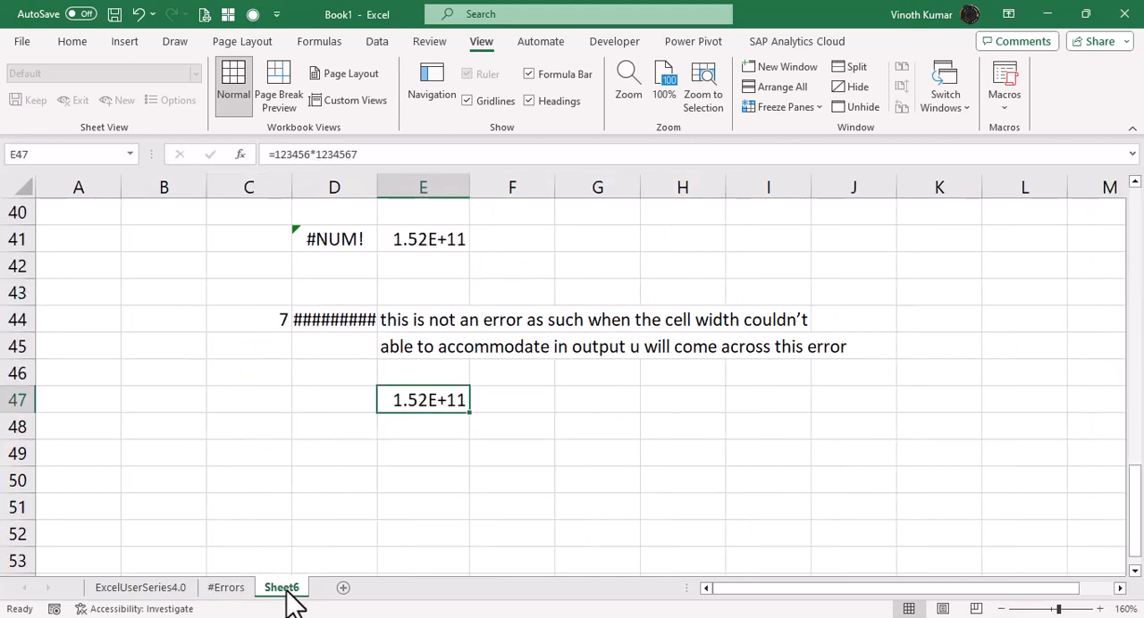
{"action": "scroll", "coordinate": [432, 551], "scroll_direction": "up", "scroll_amount": 6}
{"action": "scroll", "coordinate": [431, 551], "scroll_direction": "up", "scroll_amount": 7}
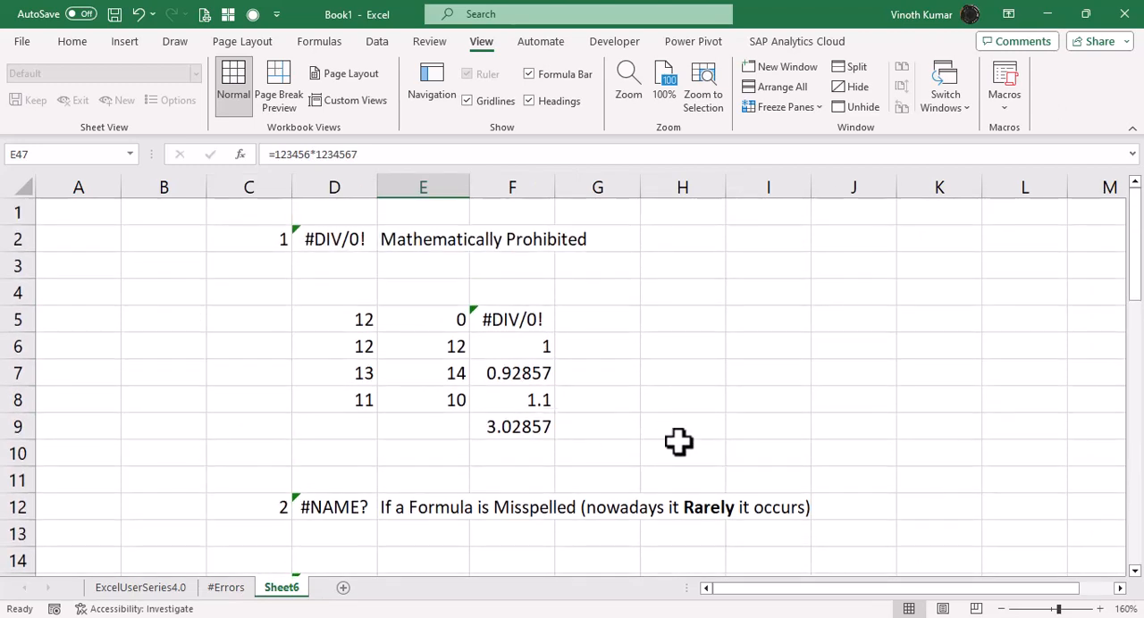
{"action": "left_click", "coordinate": [432, 322]}
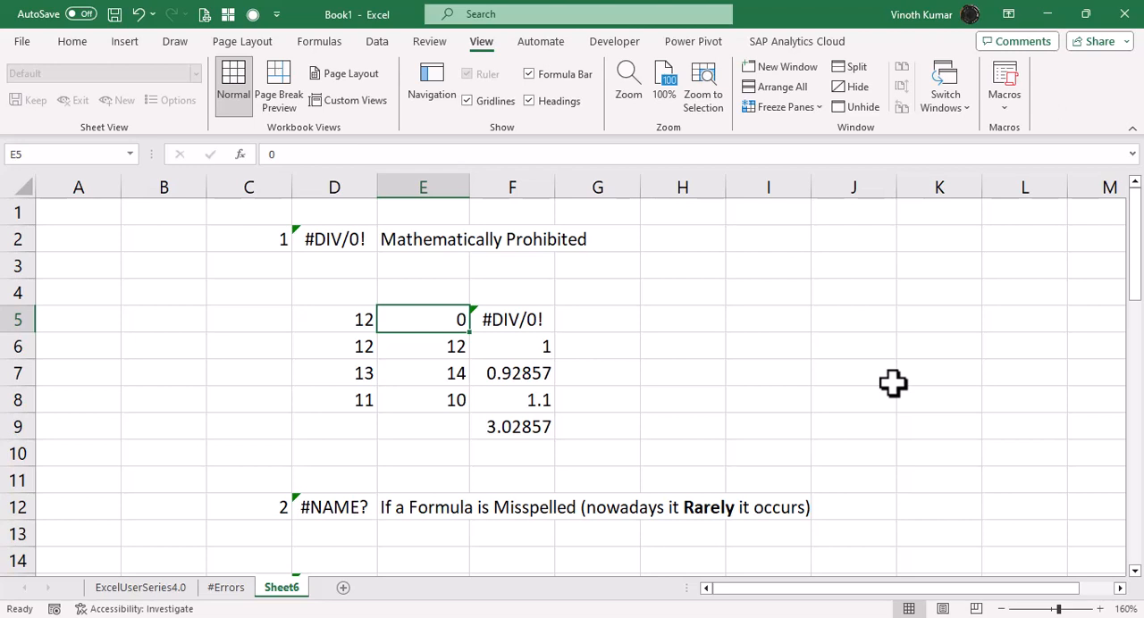
{"action": "key", "text": "Left"}
{"action": "key", "text": "Left"}
{"action": "key", "text": "Up"}
{"action": "key", "text": "Right"}
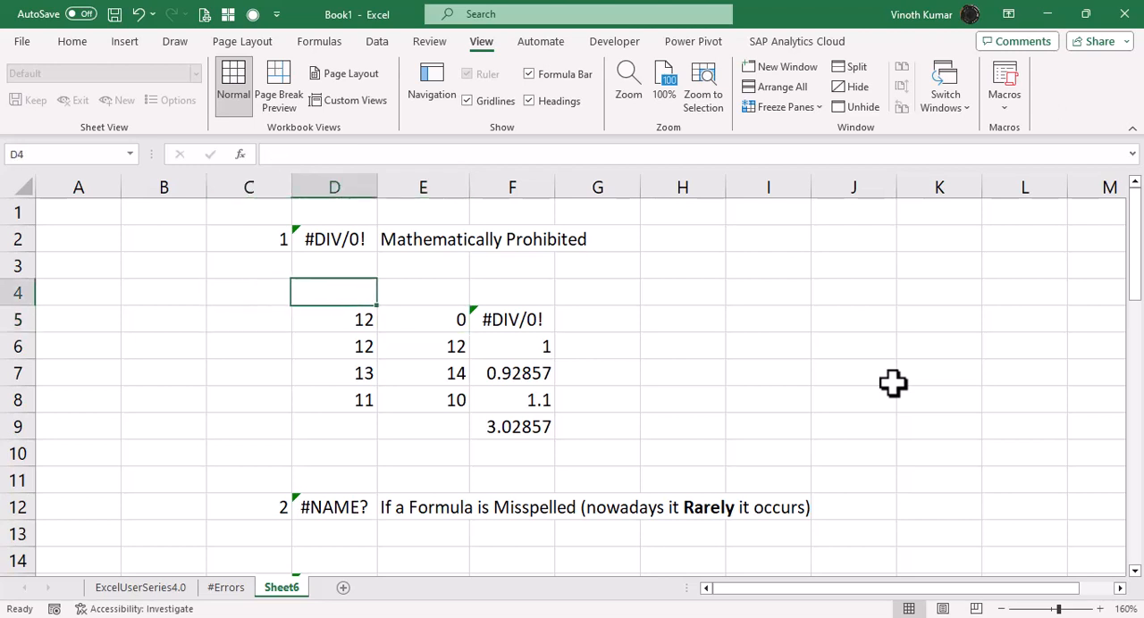
{"action": "type", "text": "Qty"}
{"action": "key", "text": "Return"}
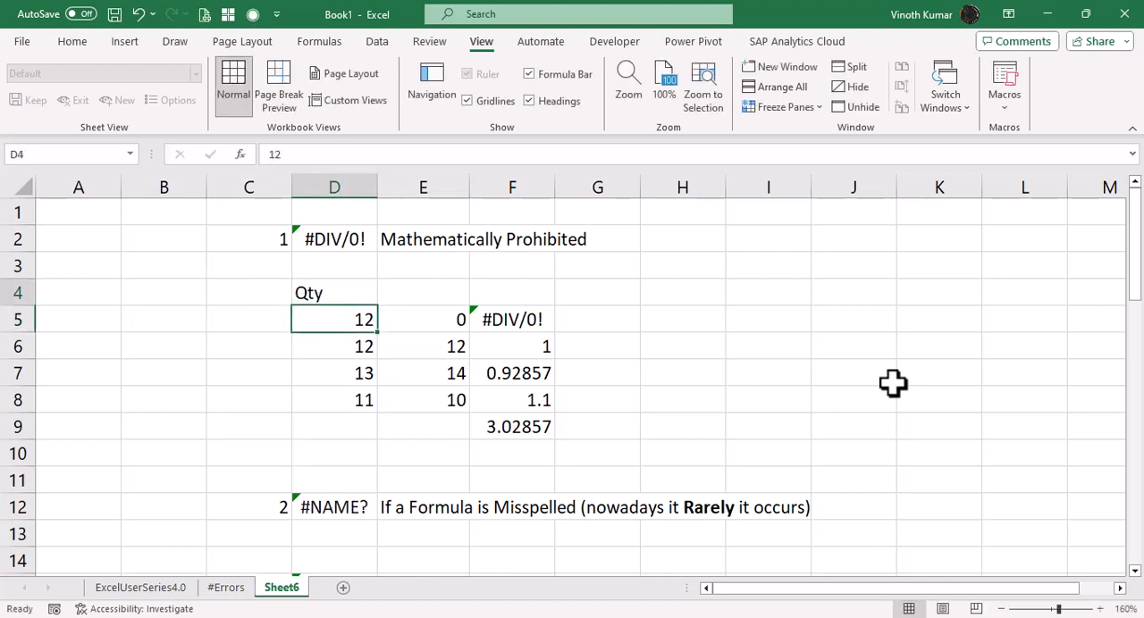
Add the headings "Amount" in C4 and "Rate" in E4 on either side of Qty.
{"action": "key", "text": "Up"}
{"action": "key", "text": "Left"}
{"action": "type", "text": "Amount"}
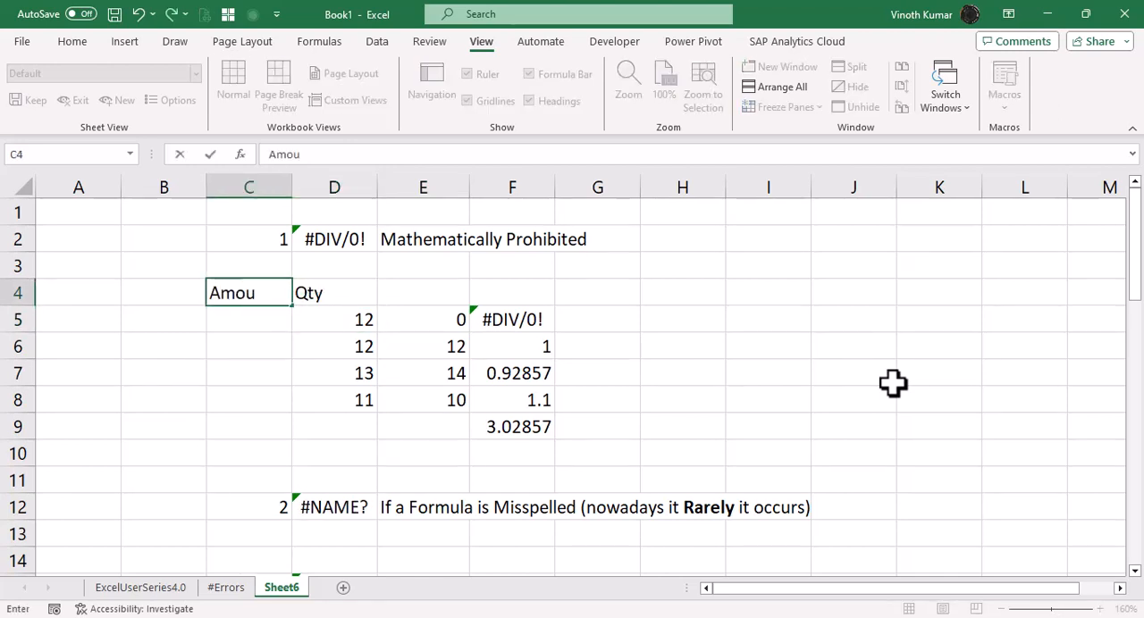
{"action": "key", "text": "Tab"}
{"action": "key", "text": "Tab"}
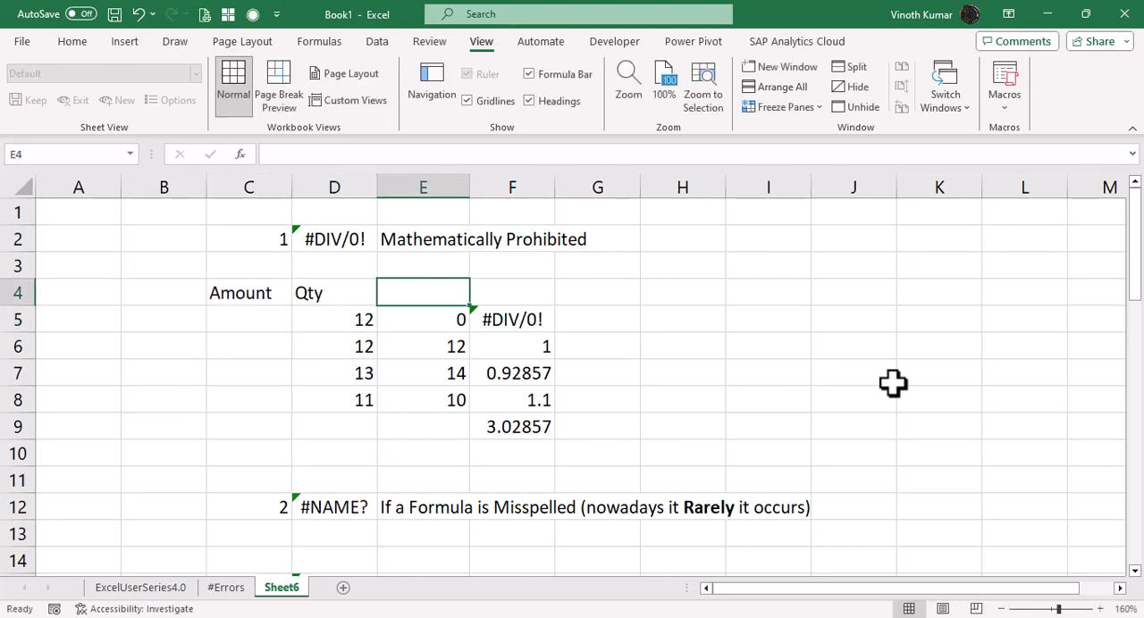
{"action": "type", "text": "Rate"}
{"action": "key", "text": "Return"}
Enter 0 in C5 and 144 in C6 as the first two amounts.
{"action": "type", "text": "0"}
{"action": "key", "text": "Return"}
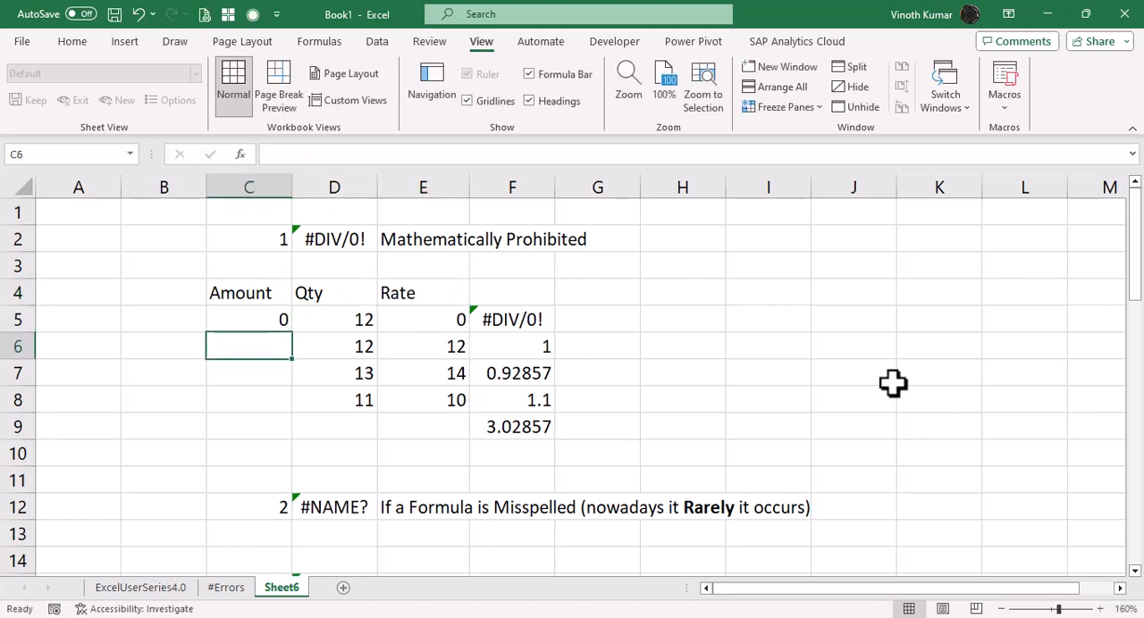
{"action": "type", "text": "144"}
{"action": "key", "text": "Return"}
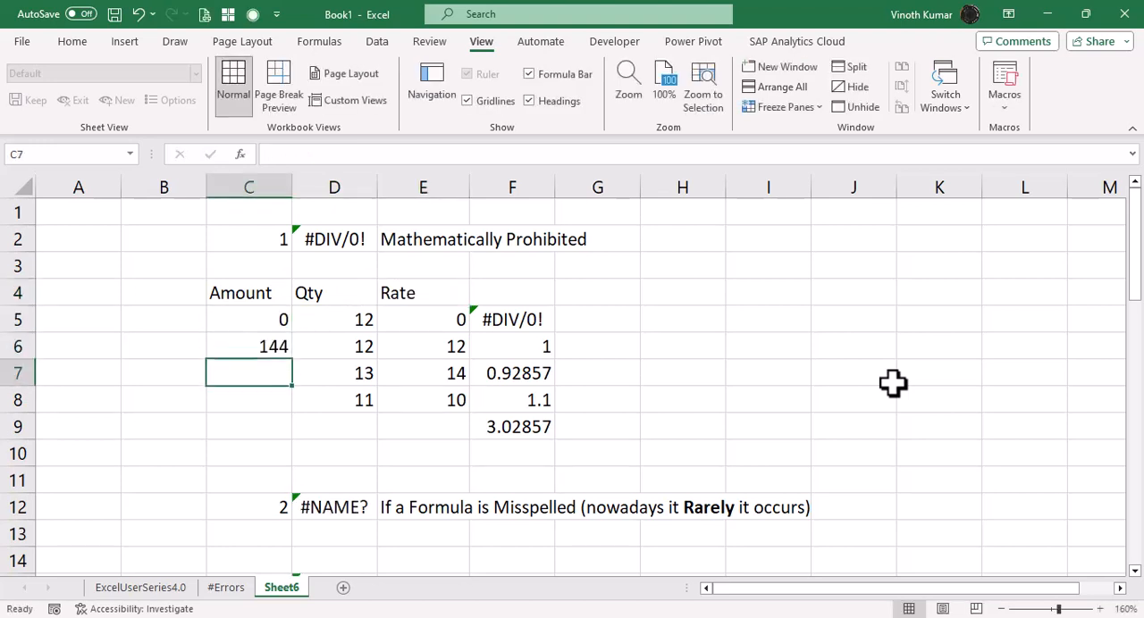
Fill the remaining amounts by entering =D7*E7 in C7 and 110 in C8.
{"action": "type", "text": "="}
{"action": "key", "text": "Right"}
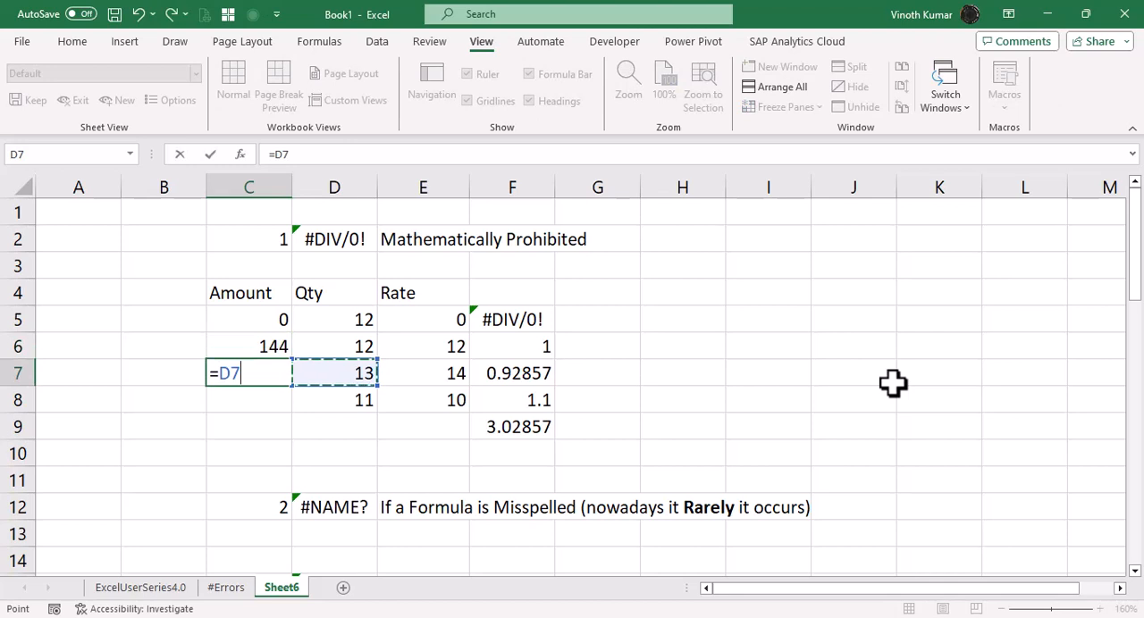
{"action": "type", "text": "*"}
{"action": "key", "text": "Right"}
{"action": "key", "text": "Right"}
{"action": "key", "text": "Return"}
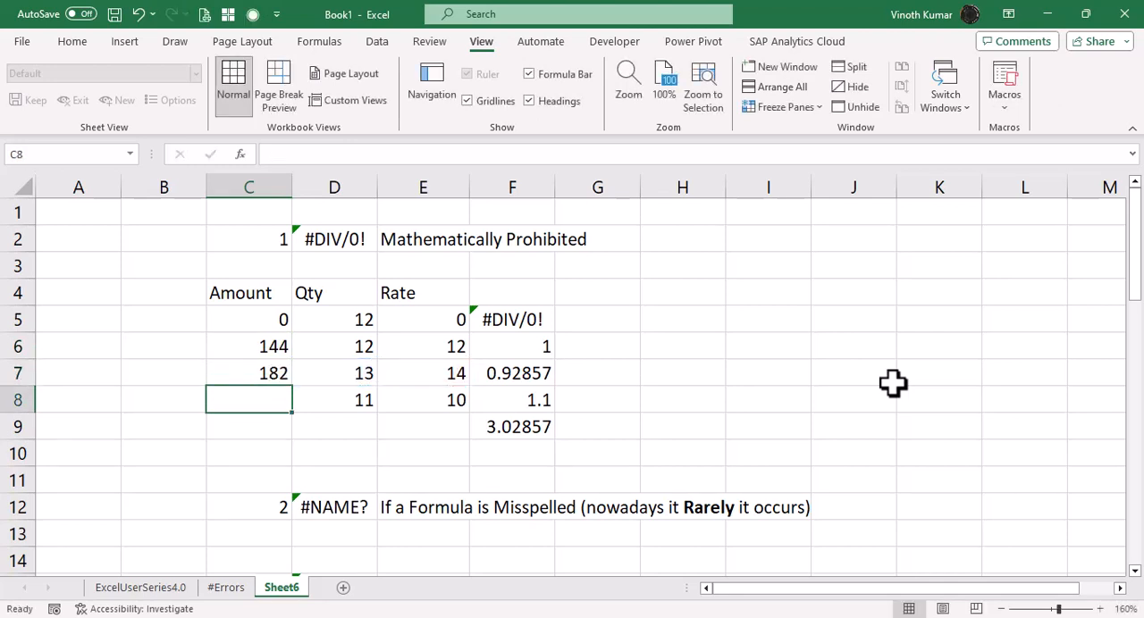
{"action": "type", "text": "110"}
{"action": "key", "text": "Up"}
{"action": "key", "text": "Up"}
{"action": "key", "text": "Up"}
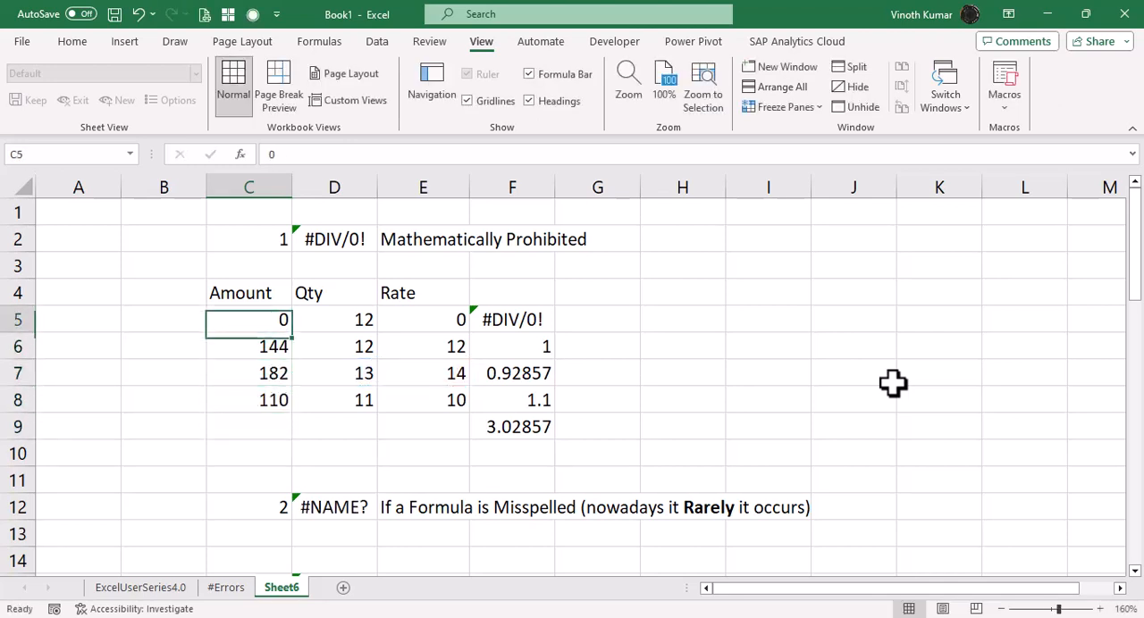
Try clearing the Rate values in E5:E8 and undo the deletion.
{"action": "key", "text": "Right"}
{"action": "key", "text": "Right"}
{"action": "key", "text": "Right"}
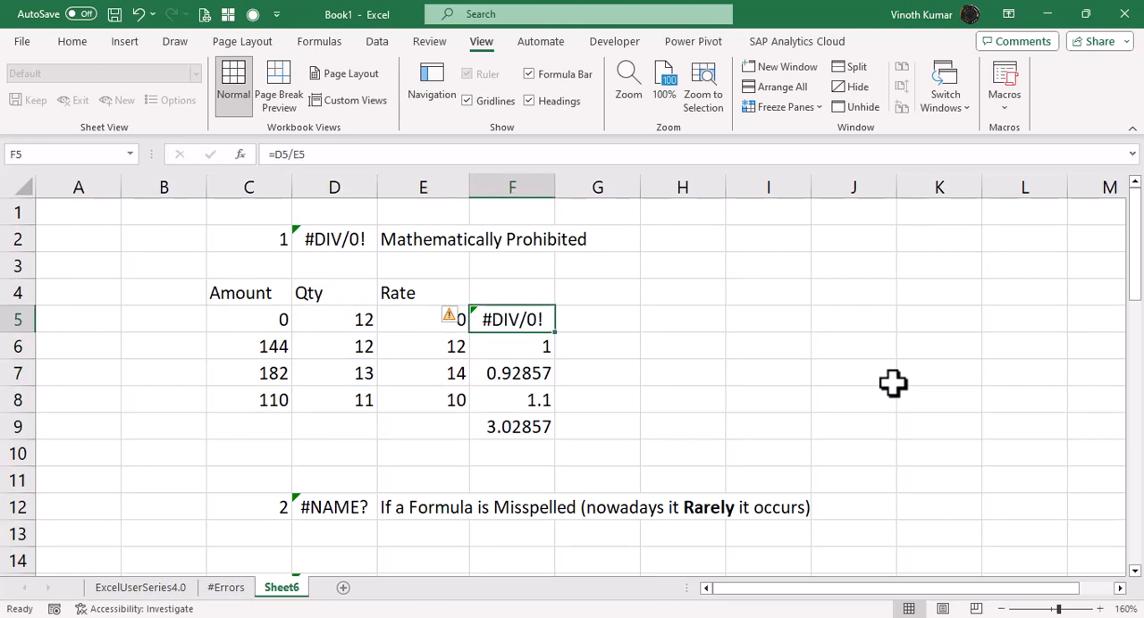
{"action": "key", "text": "Left"}
{"action": "key", "text": "ctrl+shift+Down"}
{"action": "key", "text": "Delete"}
{"action": "key", "text": "ctrl+z"}
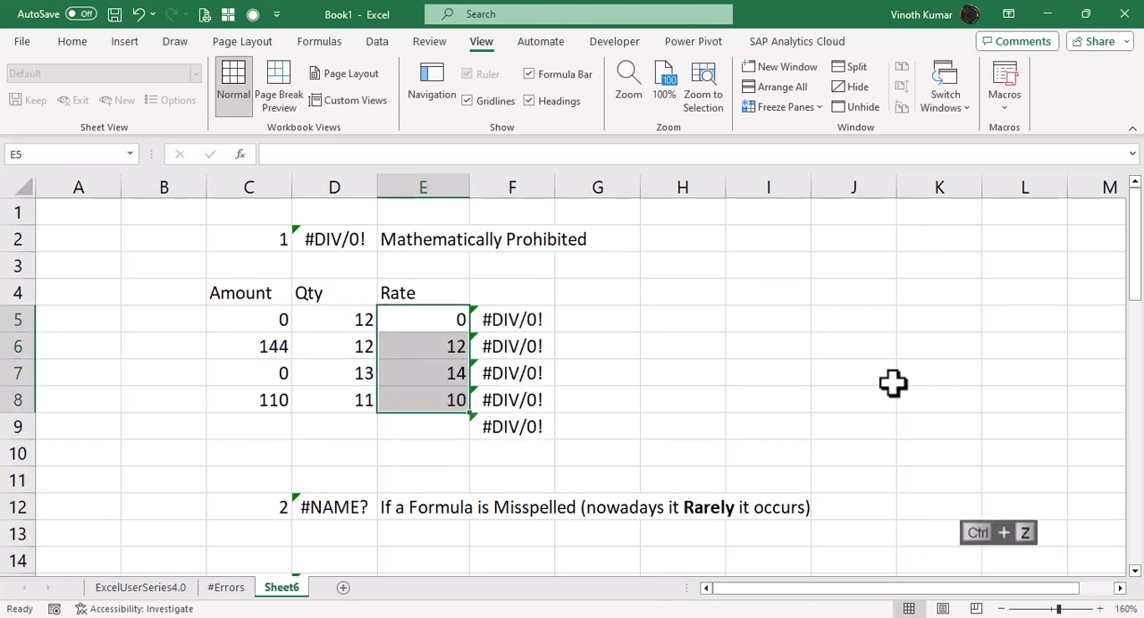
Convert the amounts in C5:C8 to static values by copying them and pasting them over themselves as values.
{"action": "key", "text": "Down"}
{"action": "key", "text": "Left"}
{"action": "key", "text": "Left"}
{"action": "key", "text": "Up"}
{"action": "key", "text": "ctrl+shift+Down"}
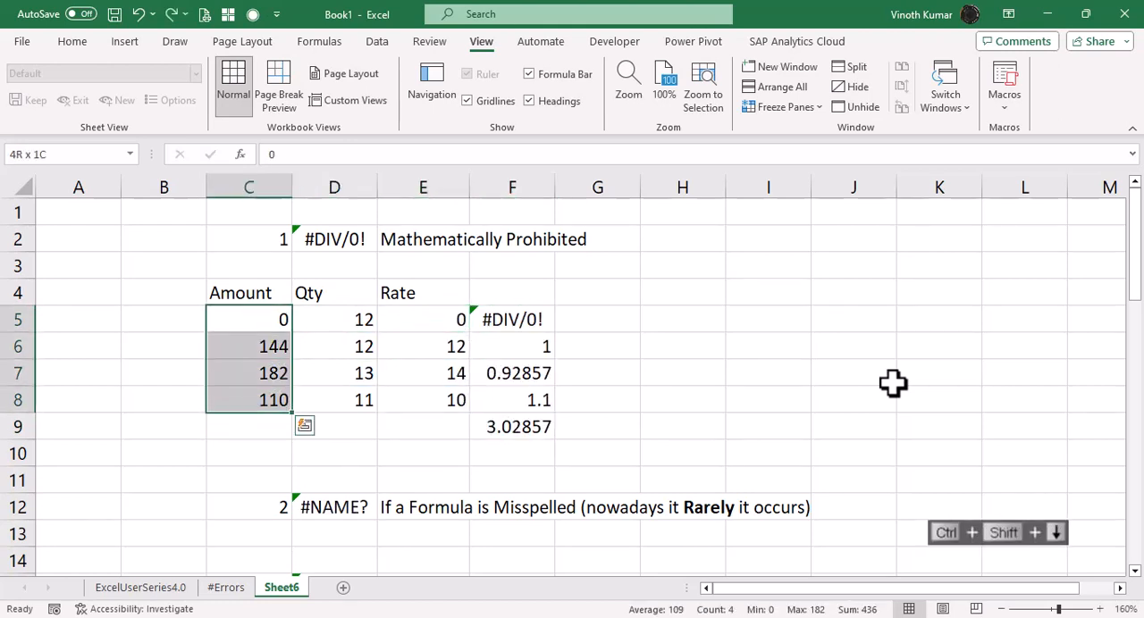
{"action": "key", "text": "ctrl+c"}
{"action": "key", "text": "alt+e"}
{"action": "key", "text": "alt+s"}
{"action": "key", "text": "alt+v"}
{"action": "key", "text": "Return"}
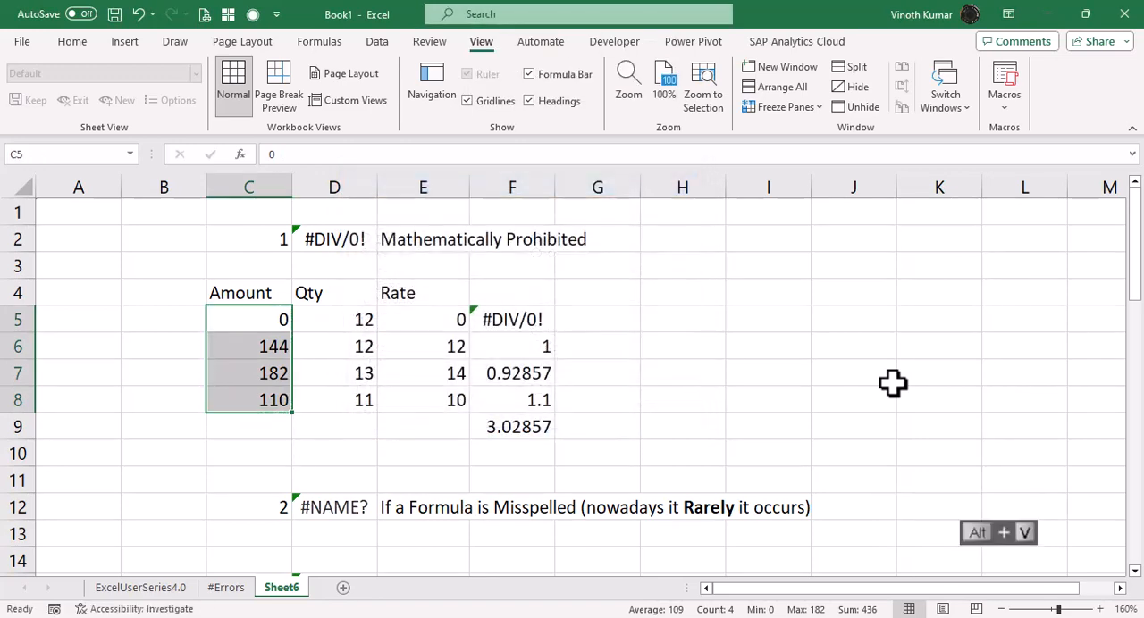
Clear the Rate values in E5:E8.
{"action": "key", "text": "Right"}
{"action": "key", "text": "Right"}
{"action": "key", "text": "shift+Down"}
{"action": "key", "text": "Delete"}
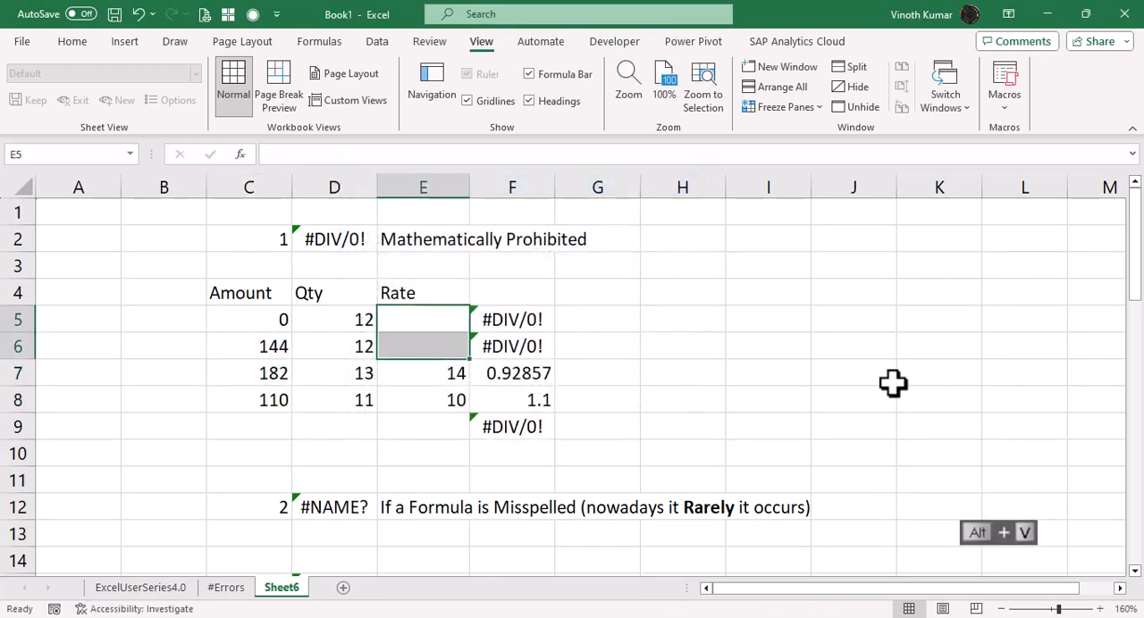
{"action": "key", "text": "Down"}
{"action": "key", "text": "Down"}
{"action": "key", "text": "Delete"}
Examine the division formulas in F5:F8 and the Rate cells they refer to.
{"action": "key", "text": "Down"}
{"action": "key", "text": "Delete"}
{"action": "key", "text": "Up"}
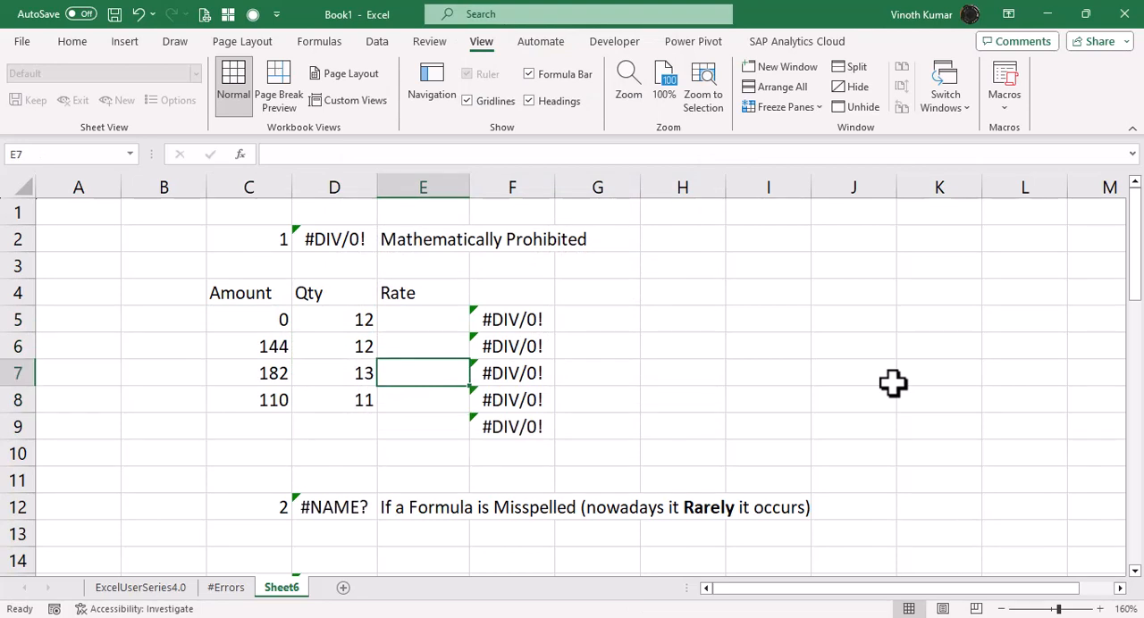
{"action": "key", "text": "Up"}
{"action": "key", "text": "Up"}
{"action": "key", "text": "Down"}
{"action": "key", "text": "Down"}
{"action": "key", "text": "Down"}
{"action": "key", "text": "Up"}
{"action": "key", "text": "Up"}
{"action": "key", "text": "Up"}
{"action": "key", "text": "Right"}
{"action": "key", "text": "F2"}
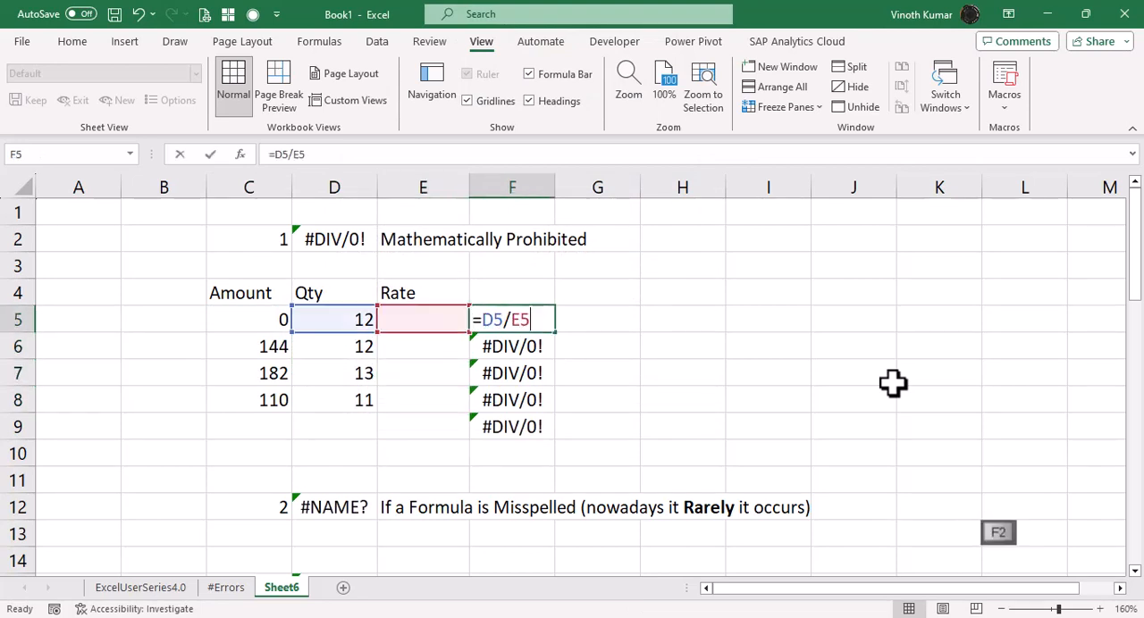
{"action": "key", "text": "Escape"}
{"action": "key", "text": "Down"}
{"action": "key", "text": "F2"}
{"action": "key", "text": "Escape"}
{"action": "key", "text": "Down"}
{"action": "key", "text": "F2"}
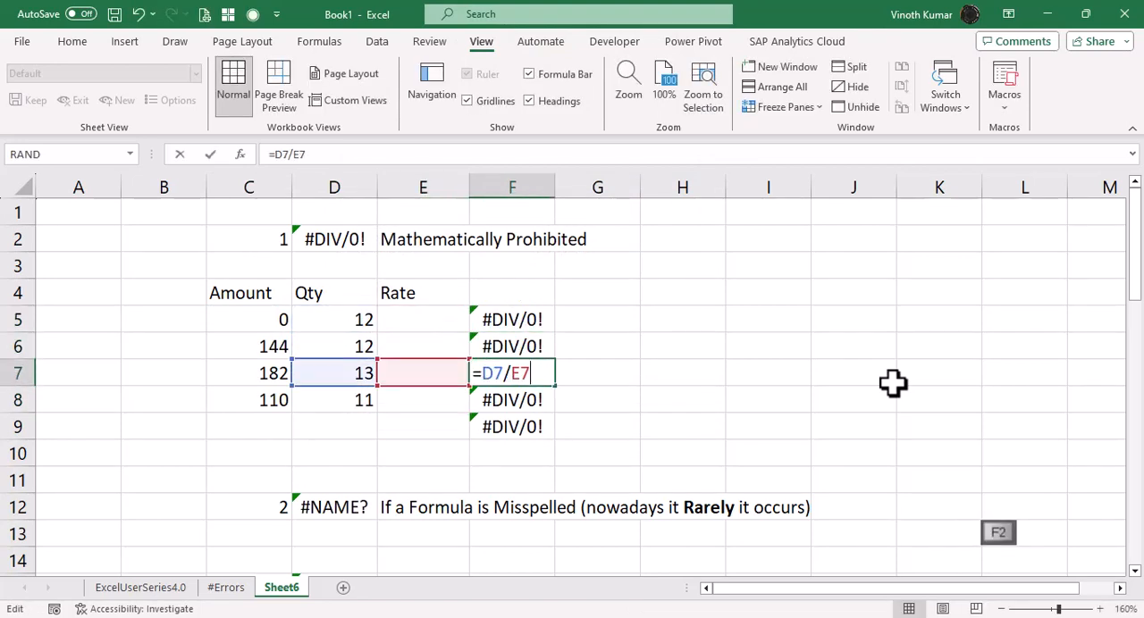
{"action": "key", "text": "Escape"}
{"action": "key", "text": "Down"}
{"action": "key", "text": "F2"}
{"action": "key", "text": "Escape"}
{"action": "key", "text": "Left"}
{"action": "key", "text": "Up"}
{"action": "key", "text": "Up"}
{"action": "key", "text": "Up"}
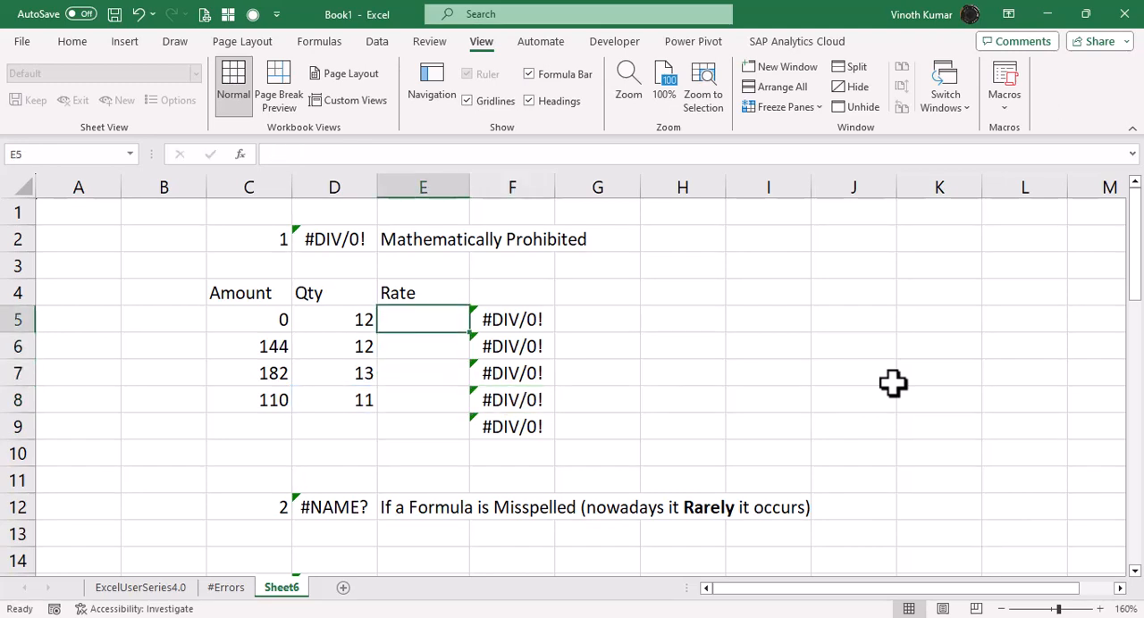
Clear the division formulas and their total in F5:F9.
{"action": "type", "text": "="}
{"action": "key", "text": "Escape"}
{"action": "key", "text": "Right"}
{"action": "key", "text": "ctrl+shift+Down"}
{"action": "key", "text": "Delete"}
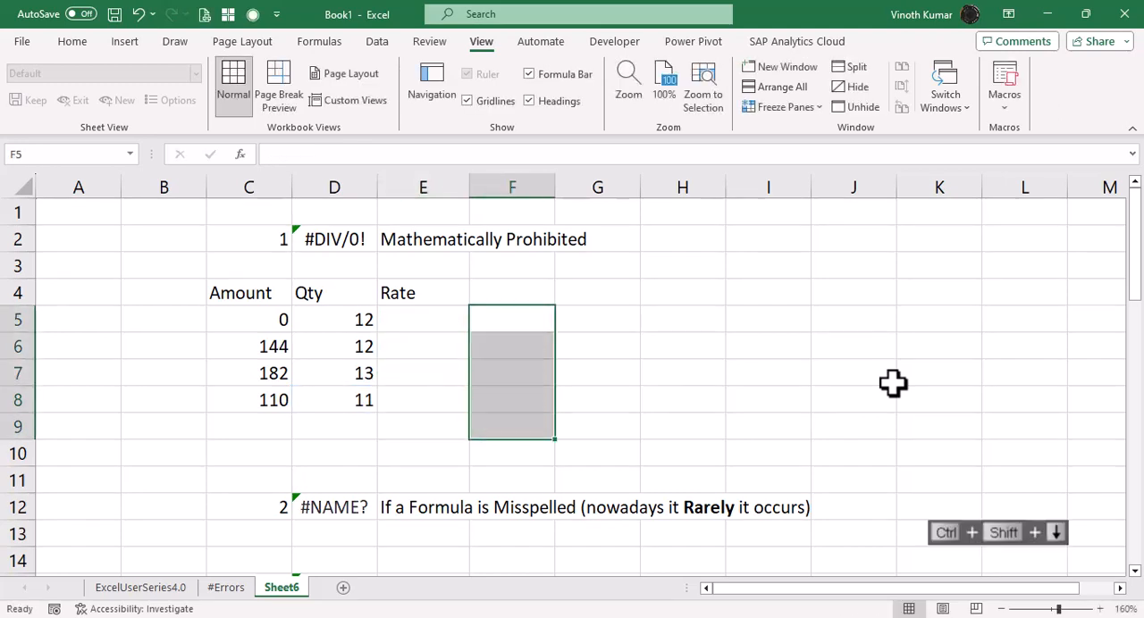
Enter =C5*D5 in E5 under Rate and fill it down to E8.
{"action": "key", "text": "Left"}
{"action": "type", "text": "="}
{"action": "key", "text": "Left"}
{"action": "key", "text": "Left"}
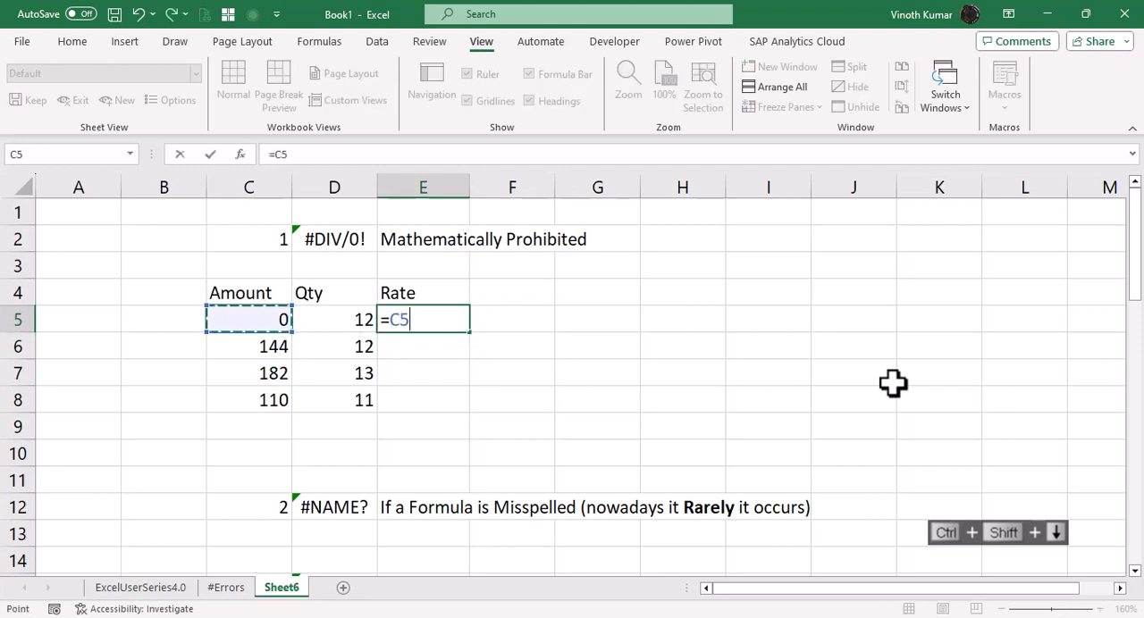
{"action": "type", "text": "*"}
{"action": "key", "text": "Left"}
{"action": "key", "text": "ctrl+Return"}
{"action": "key", "text": "shift+Down"}
{"action": "key", "text": "shift+Down"}
{"action": "key", "text": "shift+Down"}
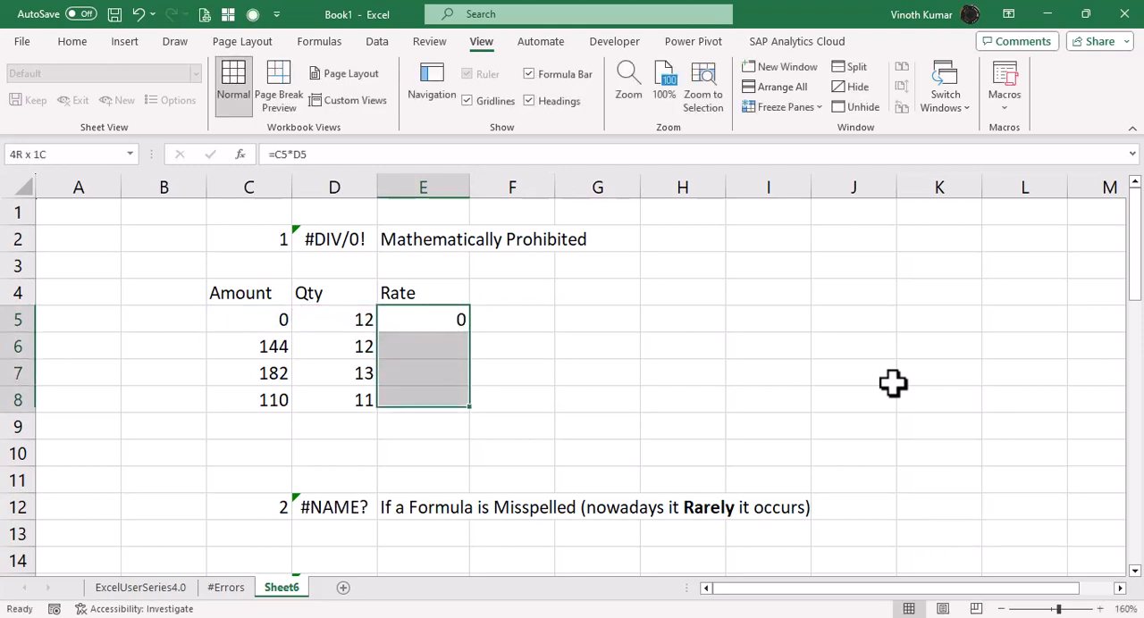
{"action": "key", "text": "ctrl+d"}
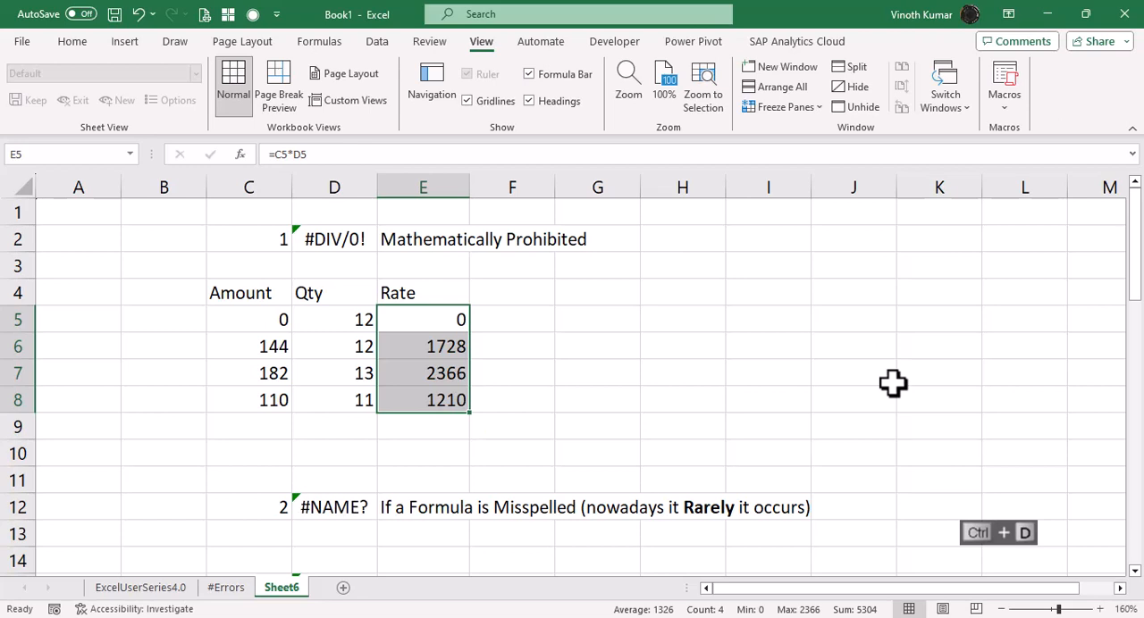
Change the Rate formula to =C5/D5 across E5:E8 and check its cell references.
{"action": "key", "text": "F2"}
{"action": "key", "text": "Left"}
{"action": "key", "text": "Left"}
{"action": "key", "text": "BackSpace"}
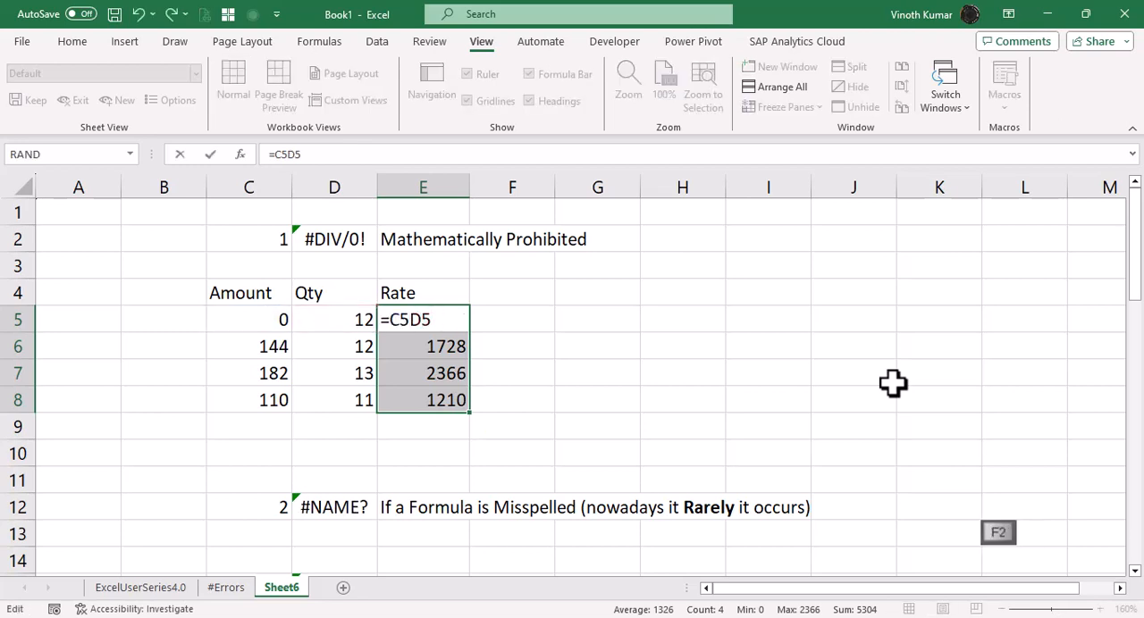
{"action": "type", "text": "/"}
{"action": "key", "text": "ctrl+Return"}
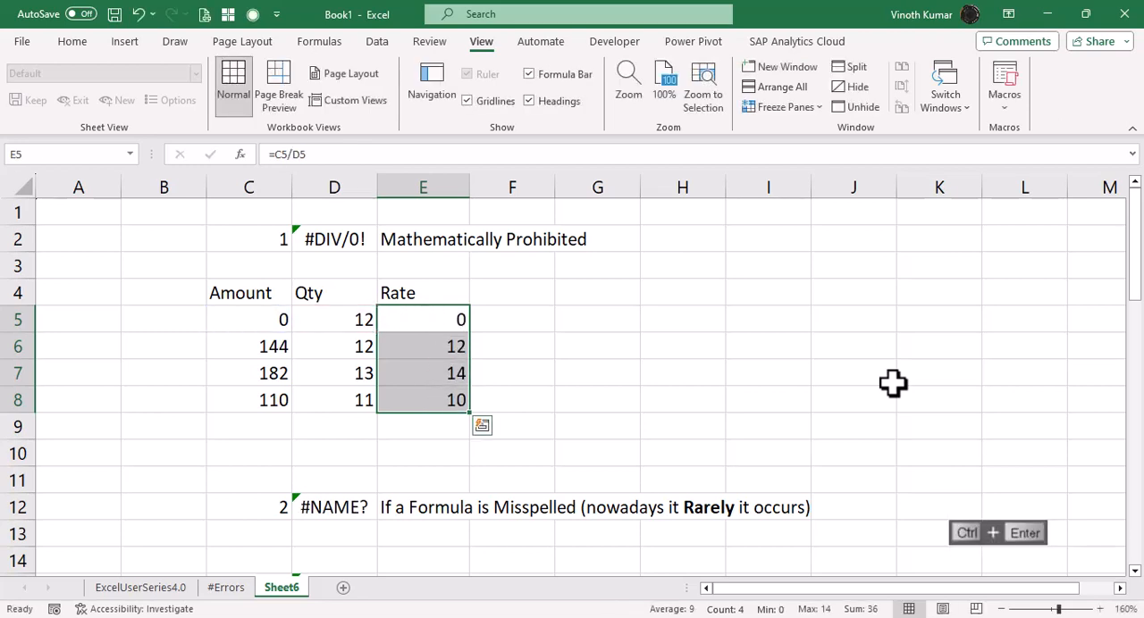
{"action": "key", "text": "F2"}
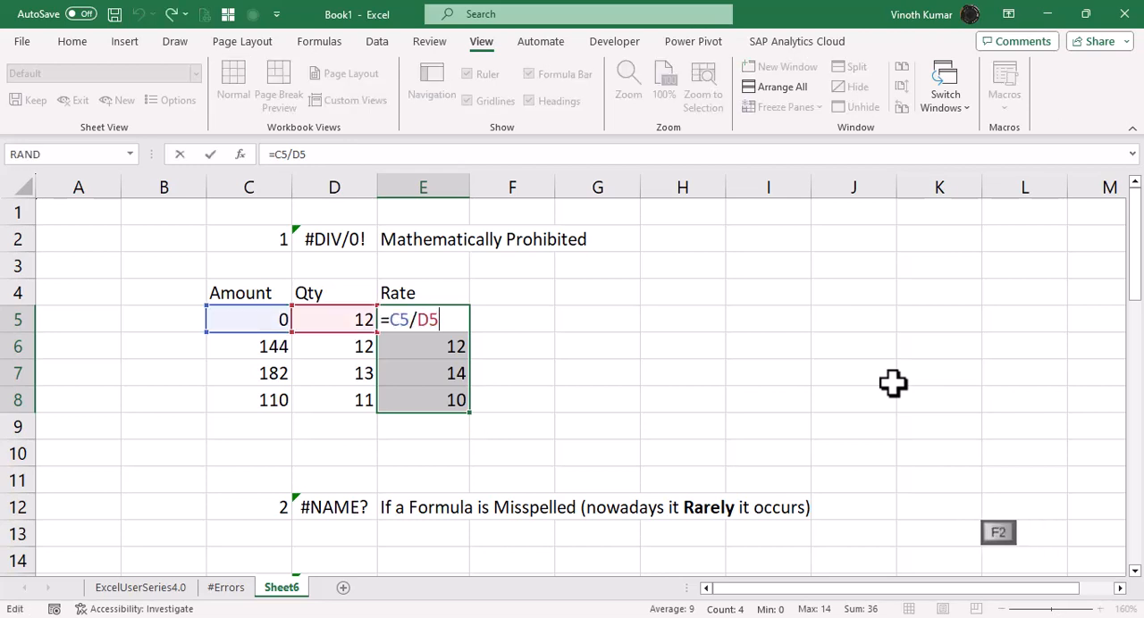
{"action": "key", "text": "Escape"}
Clear the first amount in C5 and check the Rate result in E5.
{"action": "key", "text": "Left"}
{"action": "key", "text": "Left"}
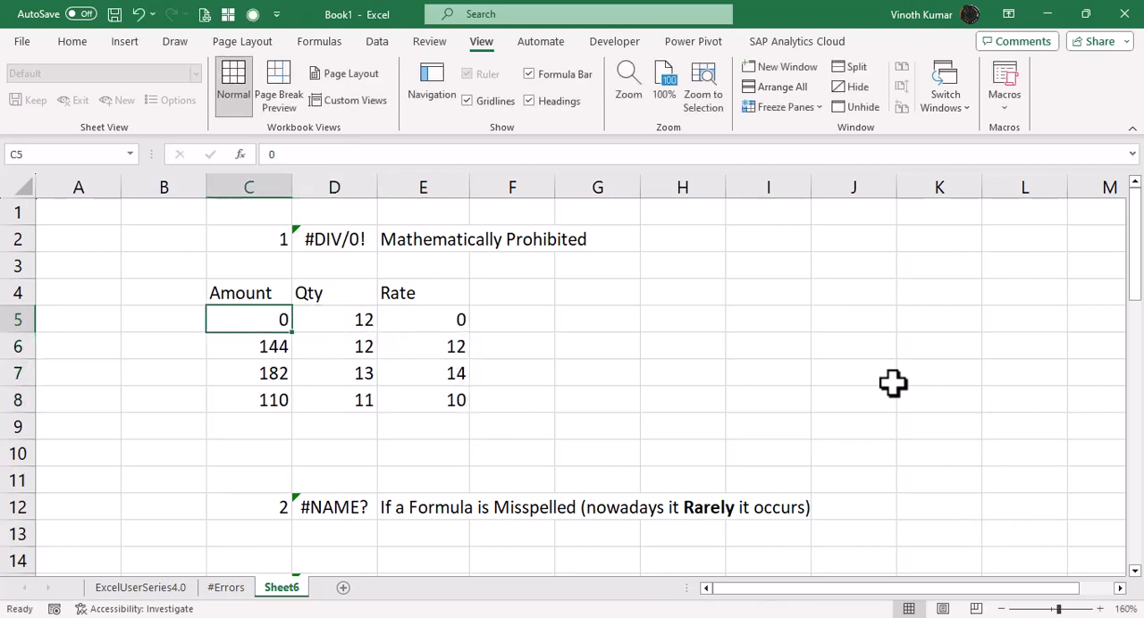
{"action": "key", "text": "Delete"}
{"action": "key", "text": "Right"}
{"action": "key", "text": "Right"}
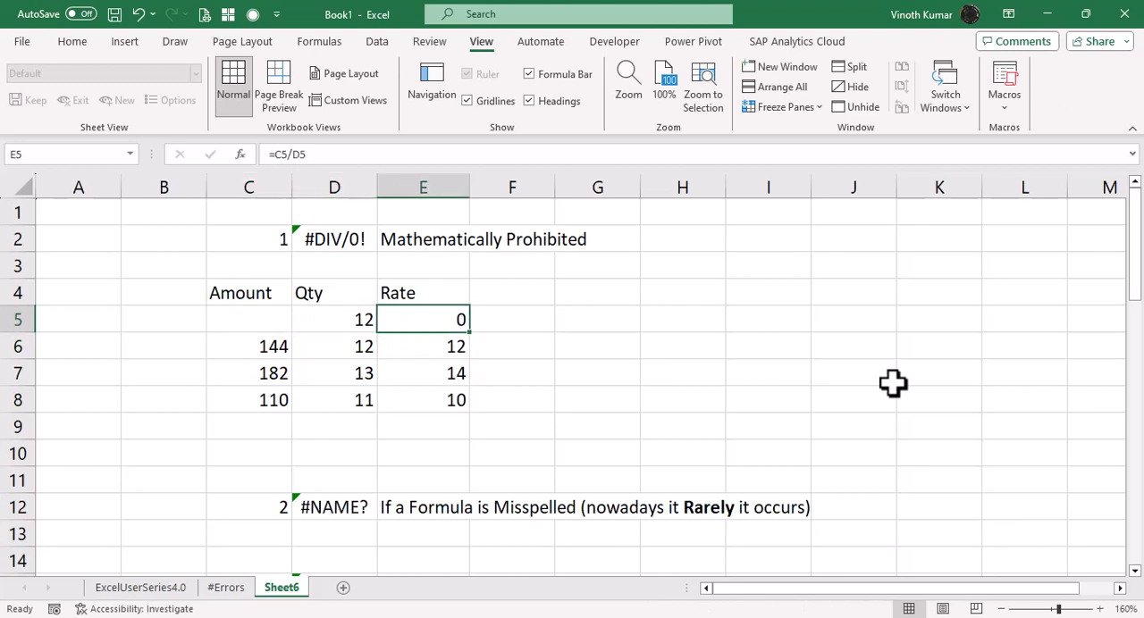
Undo the deletion in C5, the Rate formulas in E5:E8 and the clearing of F5:F9.
{"action": "key", "text": "ctrl+z"}
{"action": "key", "text": "ctrl+z"}
{"action": "key", "text": "ctrl+z"}
{"action": "key", "text": "ctrl+z"}
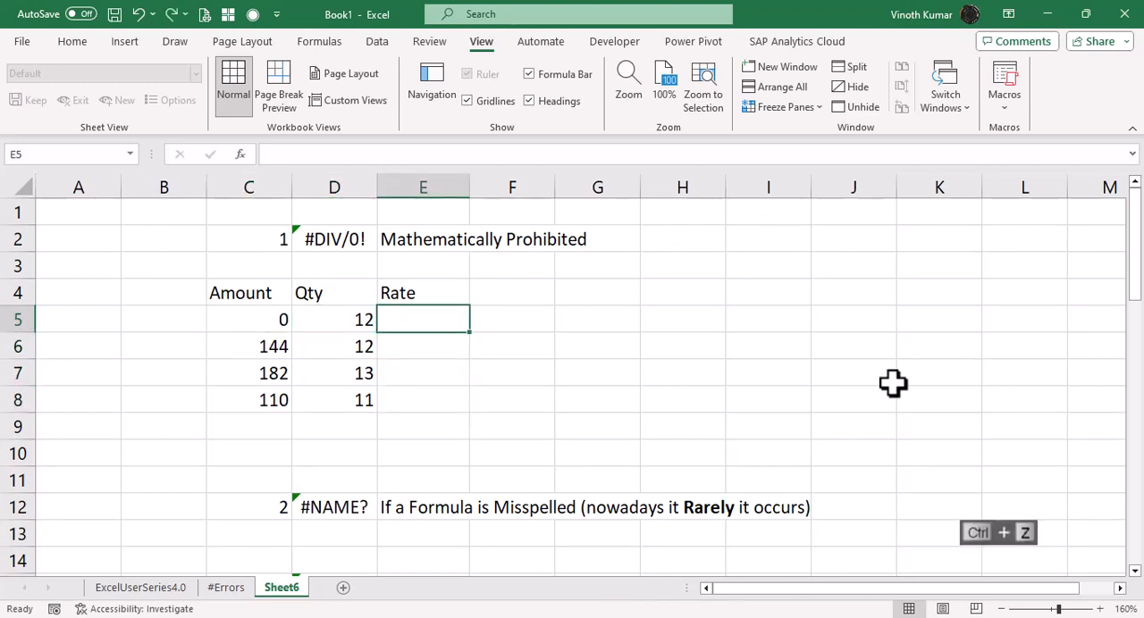
{"action": "key", "text": "ctrl+z"}
{"action": "key", "text": "ctrl+z"}
{"action": "key", "text": "ctrl+z"}
Review each division formula in F5:F8 twice to see which Qty and Rate cells it uses.
{"action": "key", "text": "F2"}
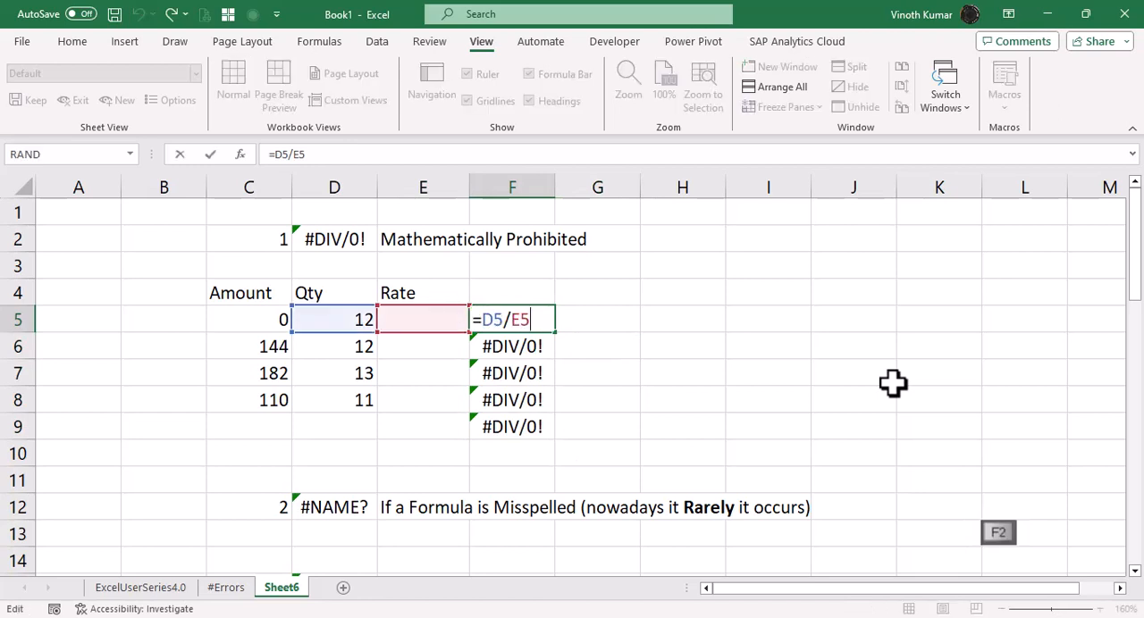
{"action": "key", "text": "Escape"}
{"action": "key", "text": "Down"}
{"action": "key", "text": "F2"}
{"action": "key", "text": "Escape"}
{"action": "key", "text": "Down"}
{"action": "key", "text": "F2"}
{"action": "key", "text": "Escape"}
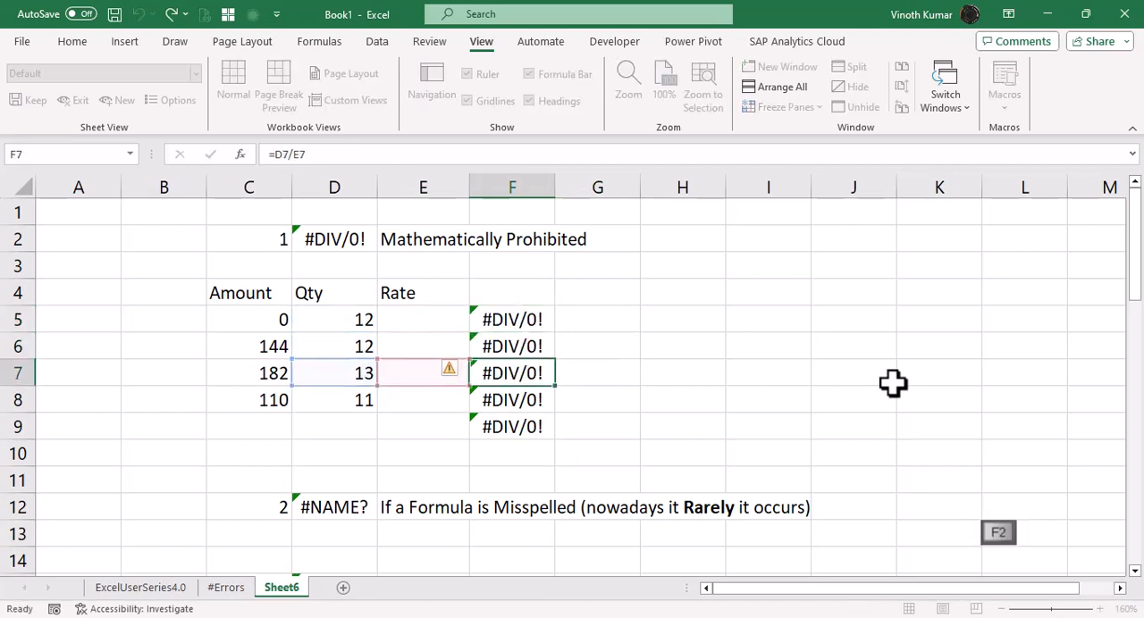
{"action": "key", "text": "Down"}
{"action": "key", "text": "F2"}
{"action": "key", "text": "Escape"}
{"action": "key", "text": "Up"}
{"action": "key", "text": "Up"}
{"action": "key", "text": "Left"}
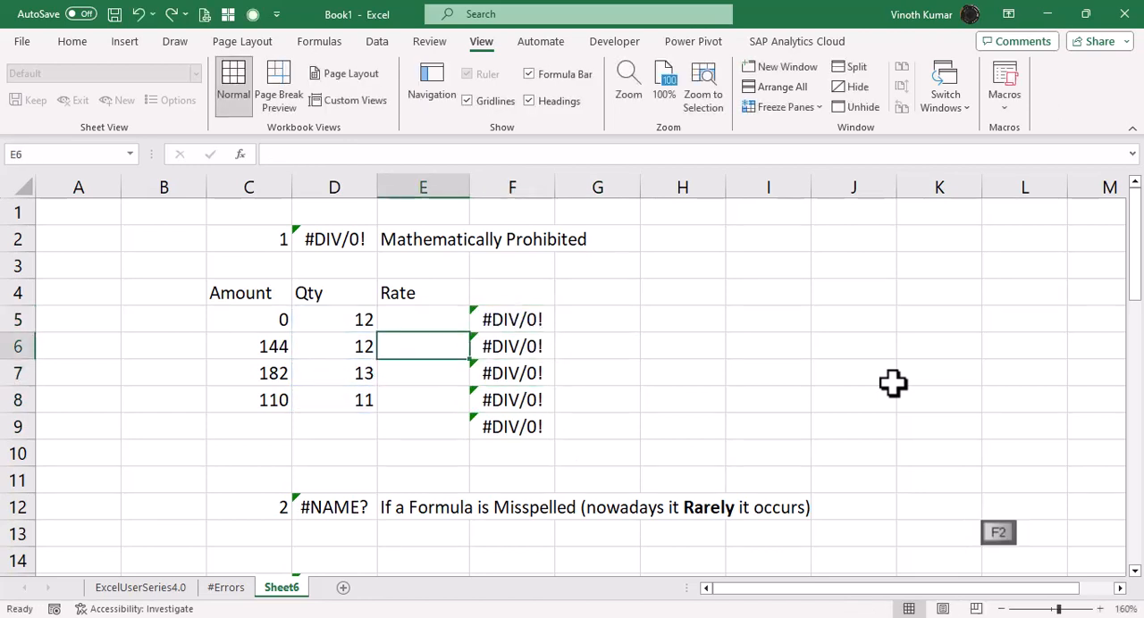
{"action": "key", "text": "Up"}
{"action": "key", "text": "Left"}
{"action": "key", "text": "Right"}
{"action": "key", "text": "Right"}
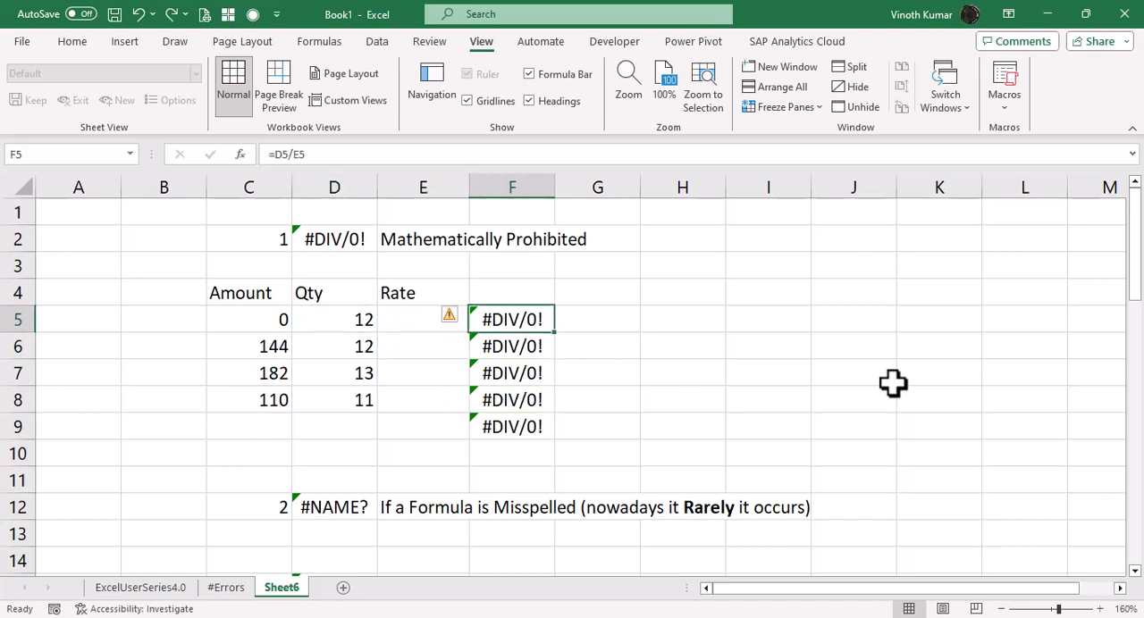
{"action": "key", "text": "F2"}
{"action": "key", "text": "Escape"}
{"action": "key", "text": "Down"}
{"action": "key", "text": "F2"}
{"action": "key", "text": "Escape"}
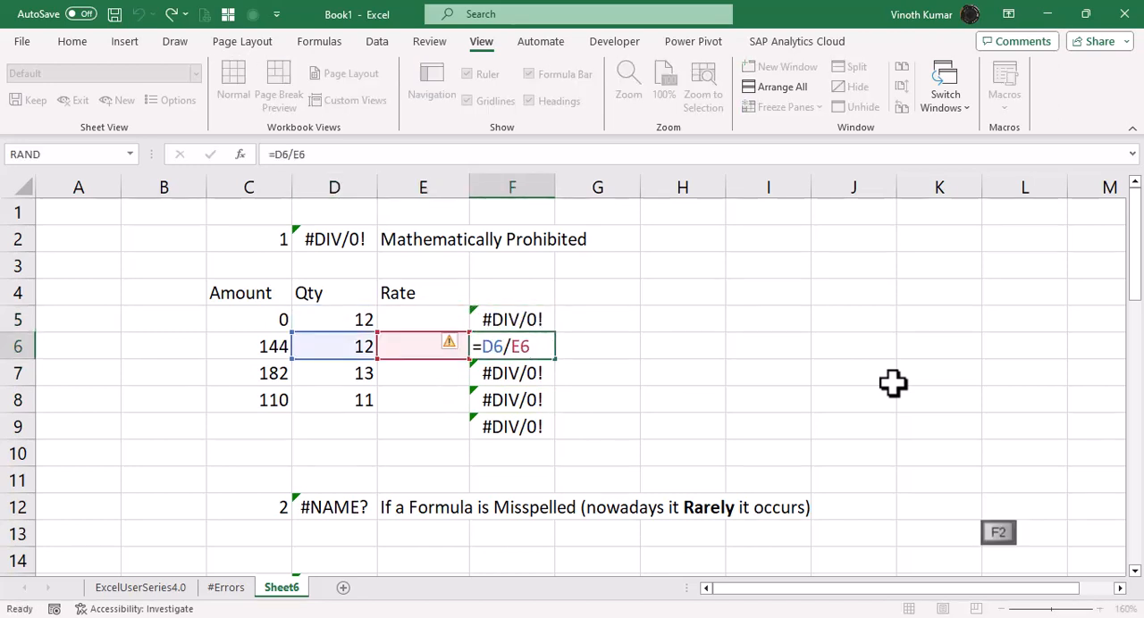
{"action": "key", "text": "Down"}
{"action": "key", "text": "F2"}
{"action": "key", "text": "Escape"}
{"action": "key", "text": "Down"}
{"action": "key", "text": "F2"}
{"action": "key", "text": "Escape"}
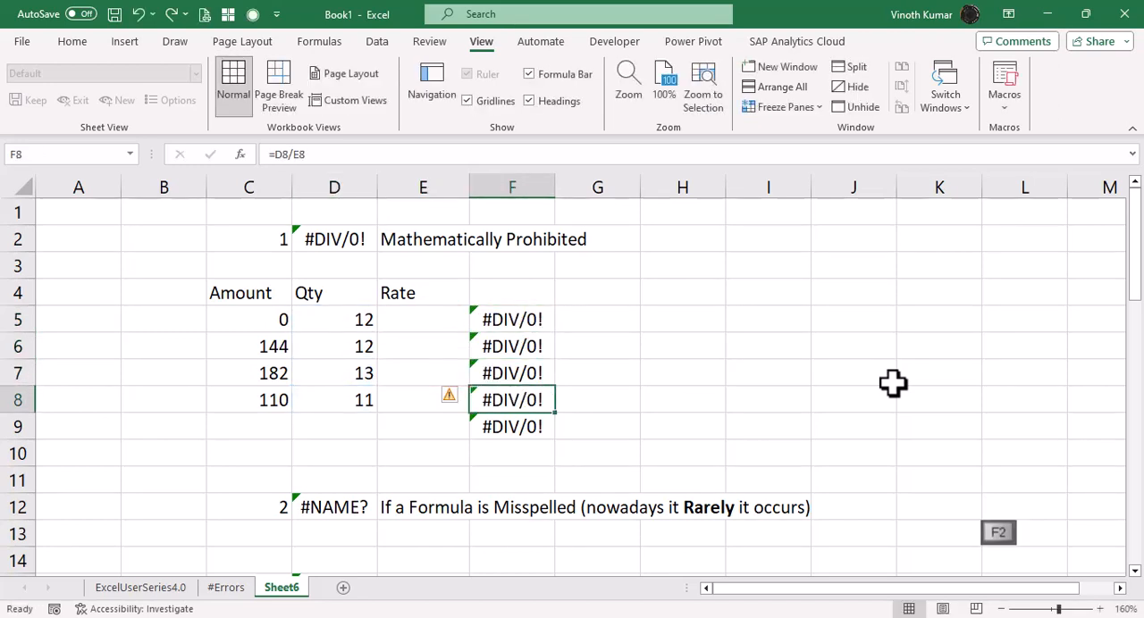
Enter the rates 10 in E8 and 14 in E7.
{"action": "key", "text": "Up"}
{"action": "key", "text": "Left"}
{"action": "key", "text": "Down"}
{"action": "type", "text": "10"}
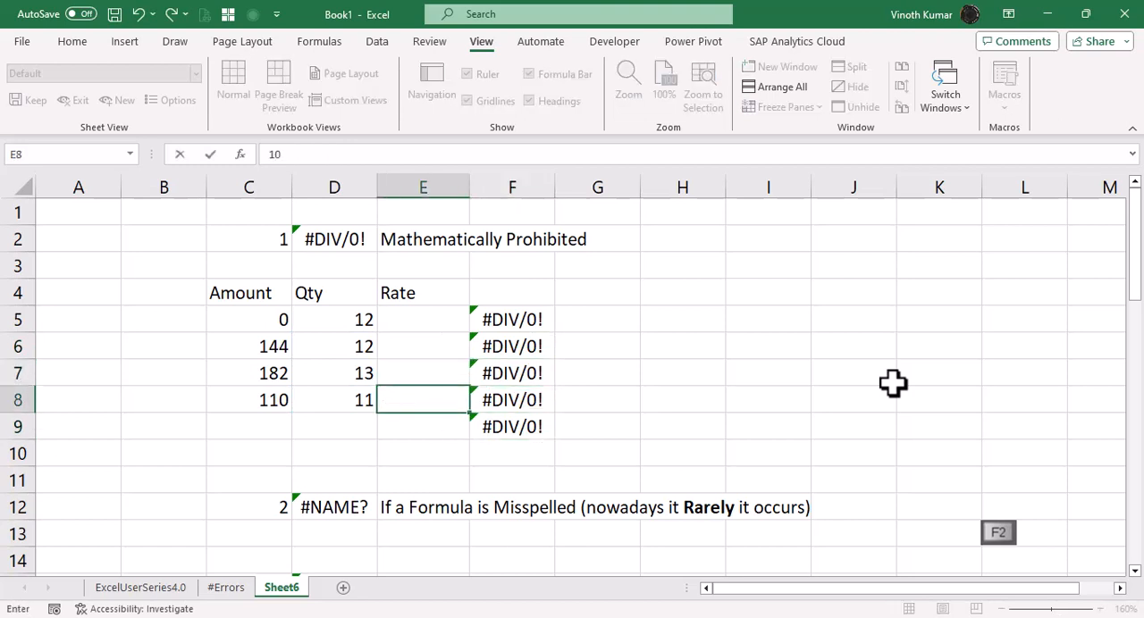
{"action": "key", "text": "Return"}
{"action": "key", "text": "Up"}
{"action": "key", "text": "Up"}
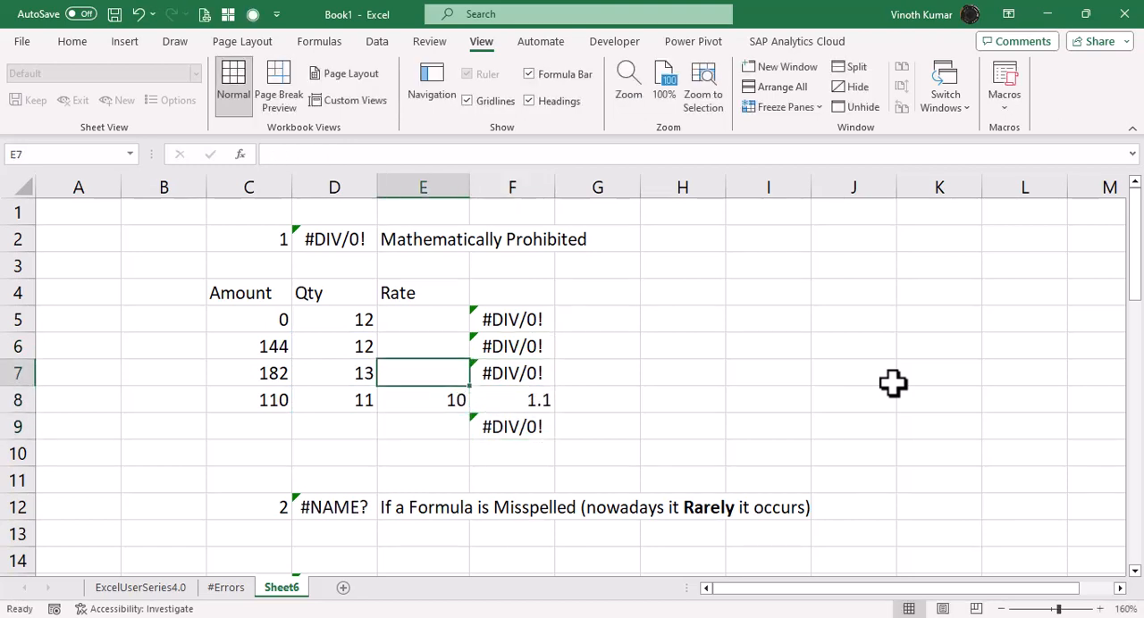
{"action": "type", "text": "14"}
{"action": "key", "text": "Return"}
Enter the rates 12 in E6 and 0 in E5.
{"action": "key", "text": "Up"}
{"action": "key", "text": "Up"}
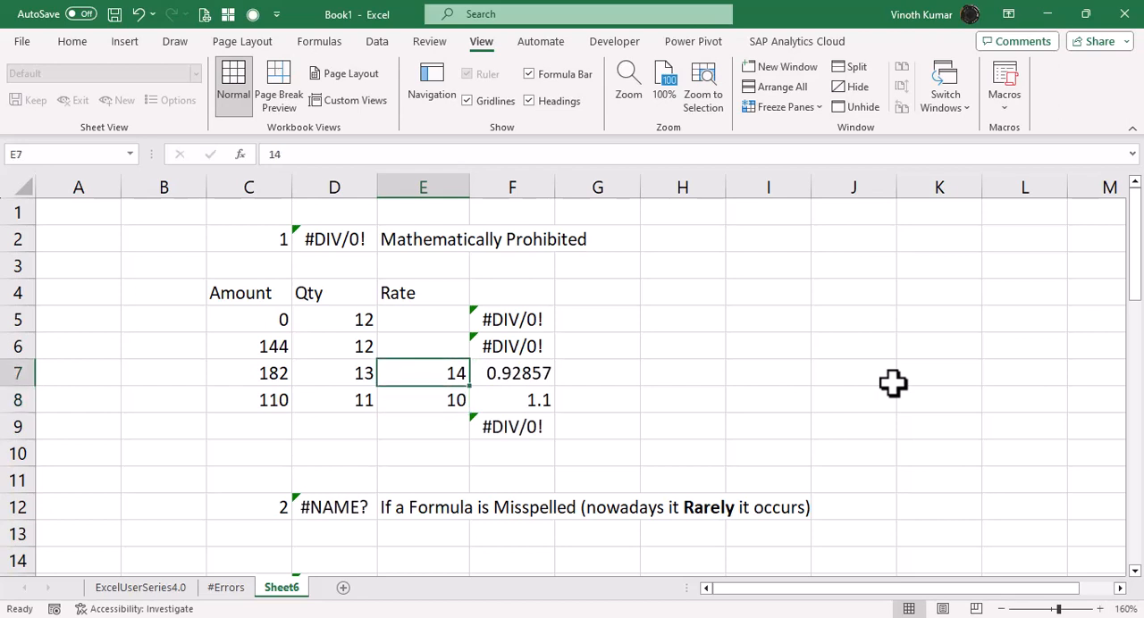
{"action": "type", "text": "12"}
{"action": "key", "text": "Return"}
{"action": "key", "text": "Up"}
{"action": "key", "text": "Up"}
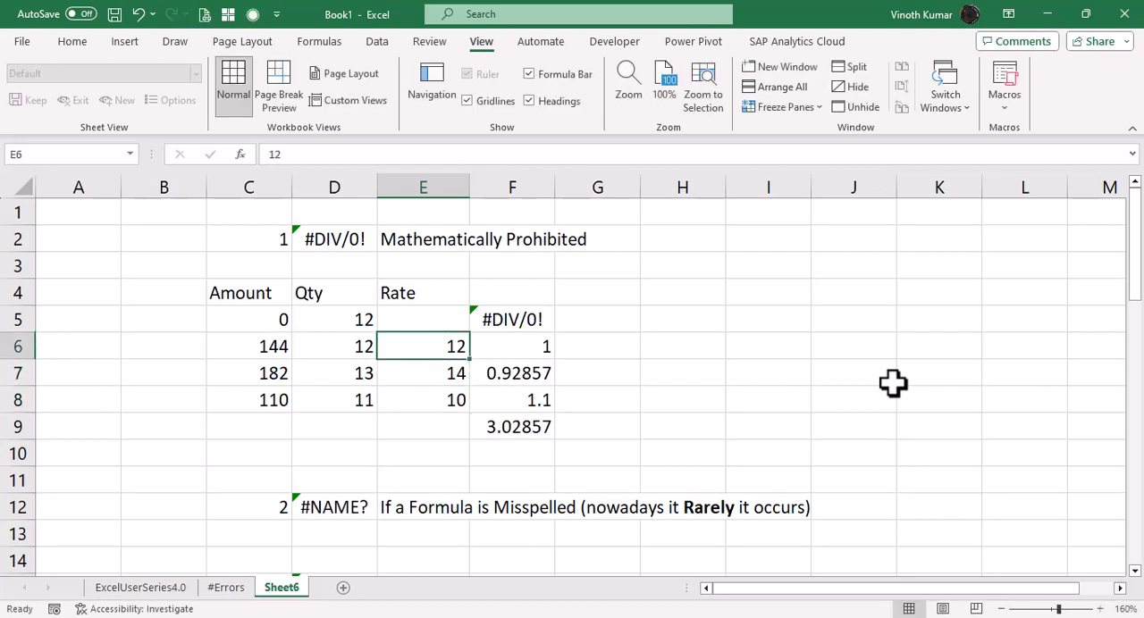
{"action": "type", "text": "0"}
{"action": "key", "text": "Return"}
Check which result cells the total formula in F9 adds up.
{"action": "key", "text": "Right"}
{"action": "key", "text": "Down"}
{"action": "key", "text": "Down"}
{"action": "key", "text": "Down"}
{"action": "key", "text": "F2"}
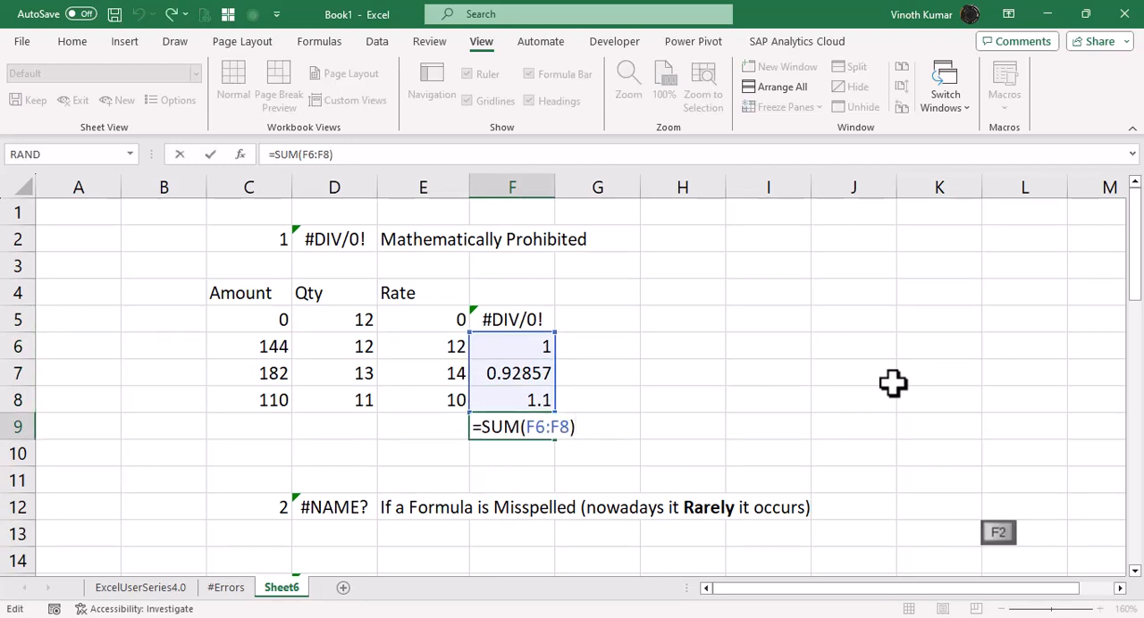
{"action": "key", "text": "Escape"}
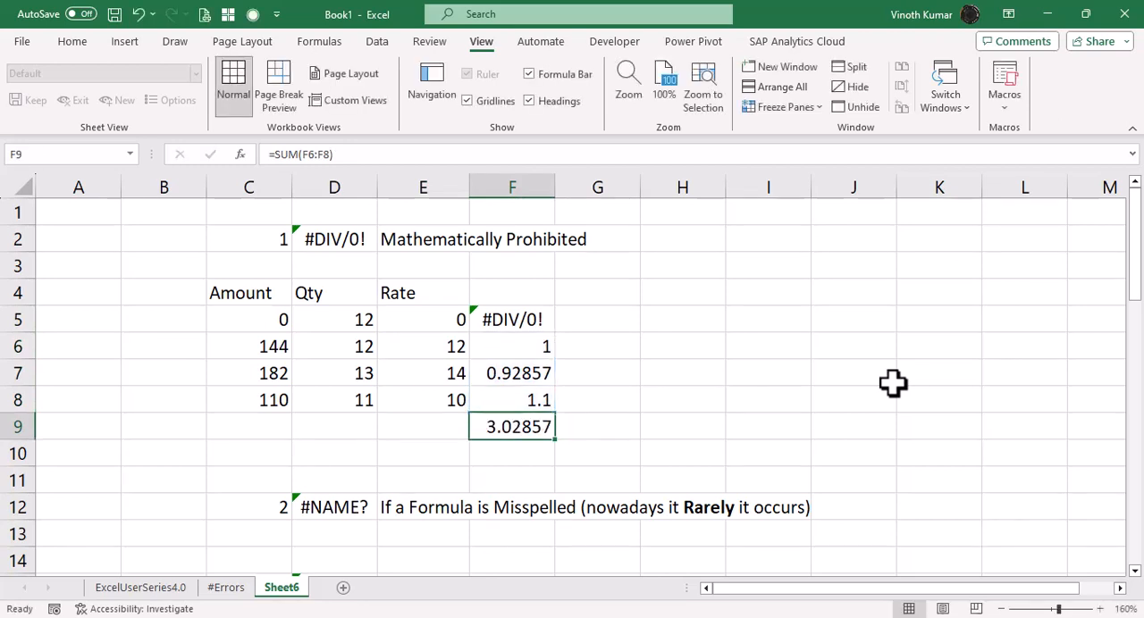
Replace the total in F9 with a sum of F5:F8, including the row that divides by zero.
{"action": "key", "text": "Delete"}
{"action": "key", "text": "alt+equal"}
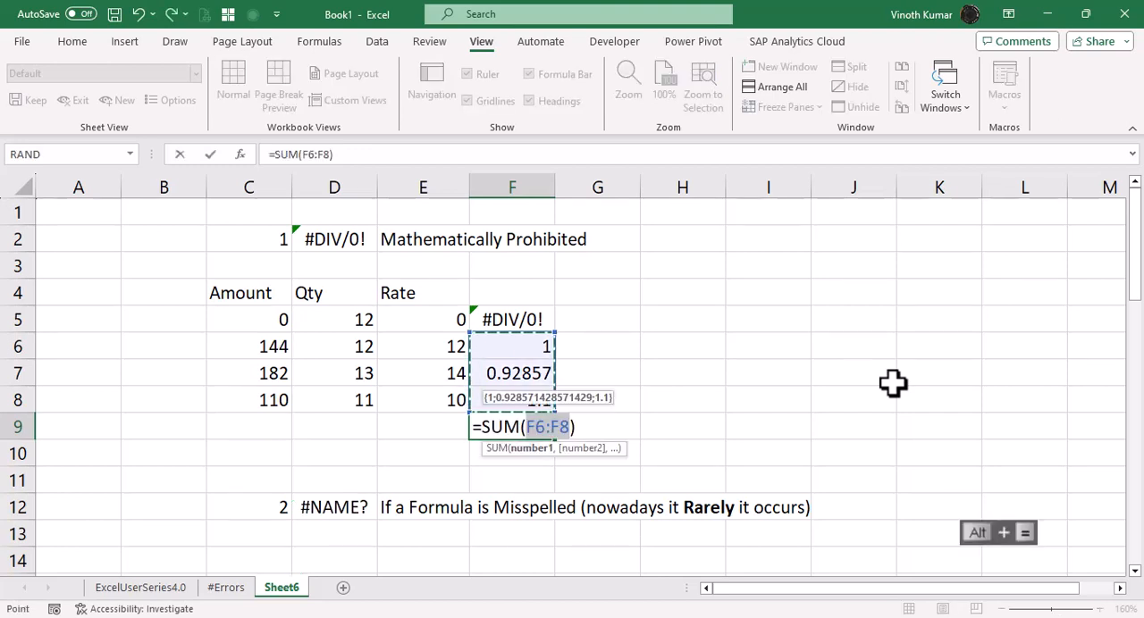
{"action": "key", "text": "Up"}
{"action": "key", "text": "Up"}
{"action": "key", "text": "Down"}
{"action": "key", "text": "shift+Down"}
{"action": "key", "text": "shift+Down"}
{"action": "key", "text": "shift+Down"}
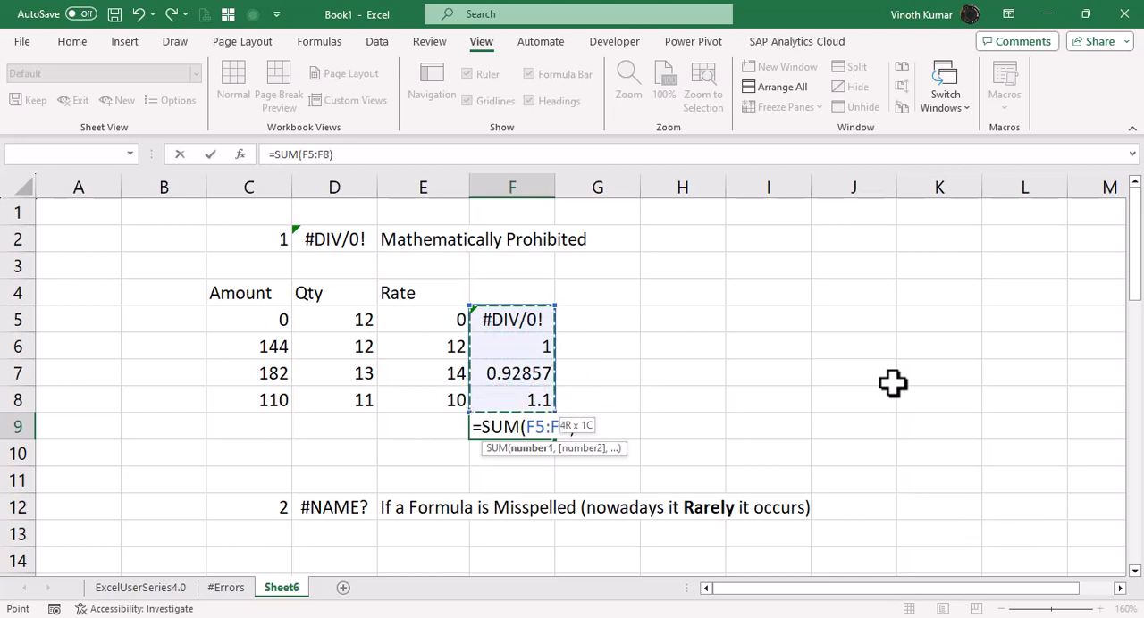
{"action": "key", "text": "Return"}
{"action": "key", "text": "Up"}
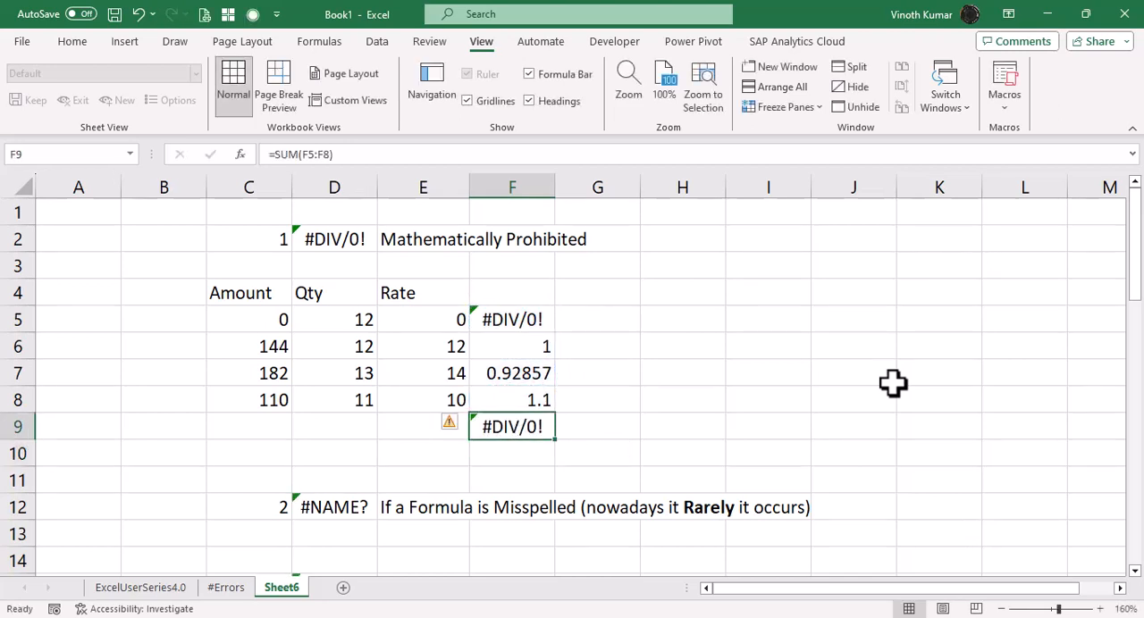
Clear F9, undo back to the total of F6:F8, and check that formula's range.
{"action": "key", "text": "Delete"}
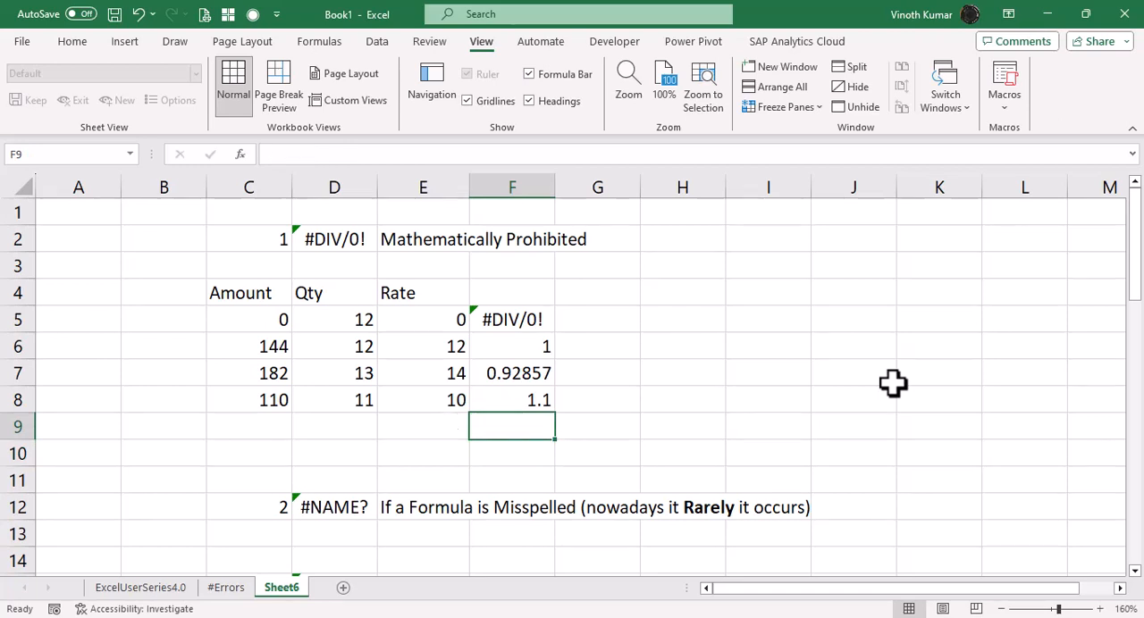
{"action": "key", "text": "ctrl+z"}
{"action": "key", "text": "ctrl+z"}
{"action": "key", "text": "ctrl+z"}
{"action": "key", "text": "ctrl+z"}
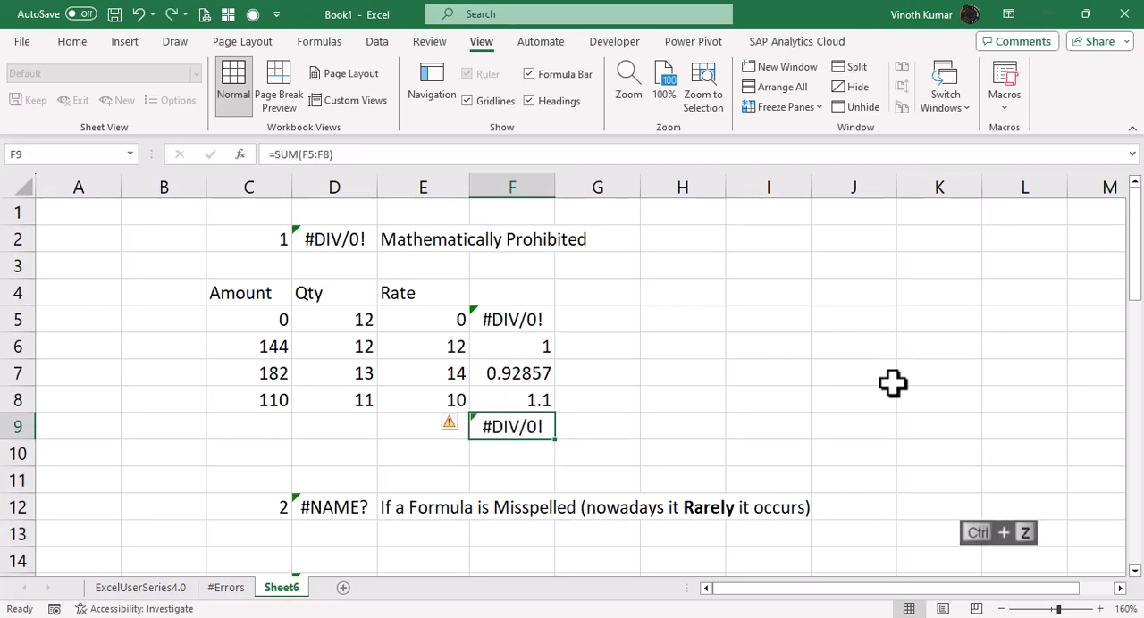
{"action": "key", "text": "F2"}
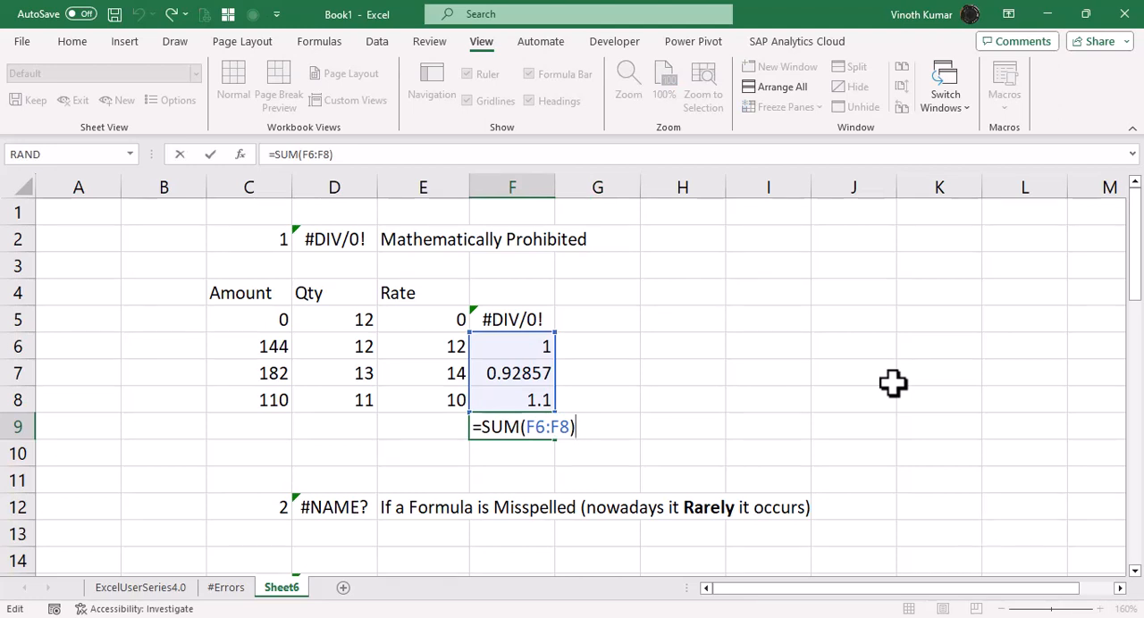
{"action": "left_click", "coordinate": [855, 373]}
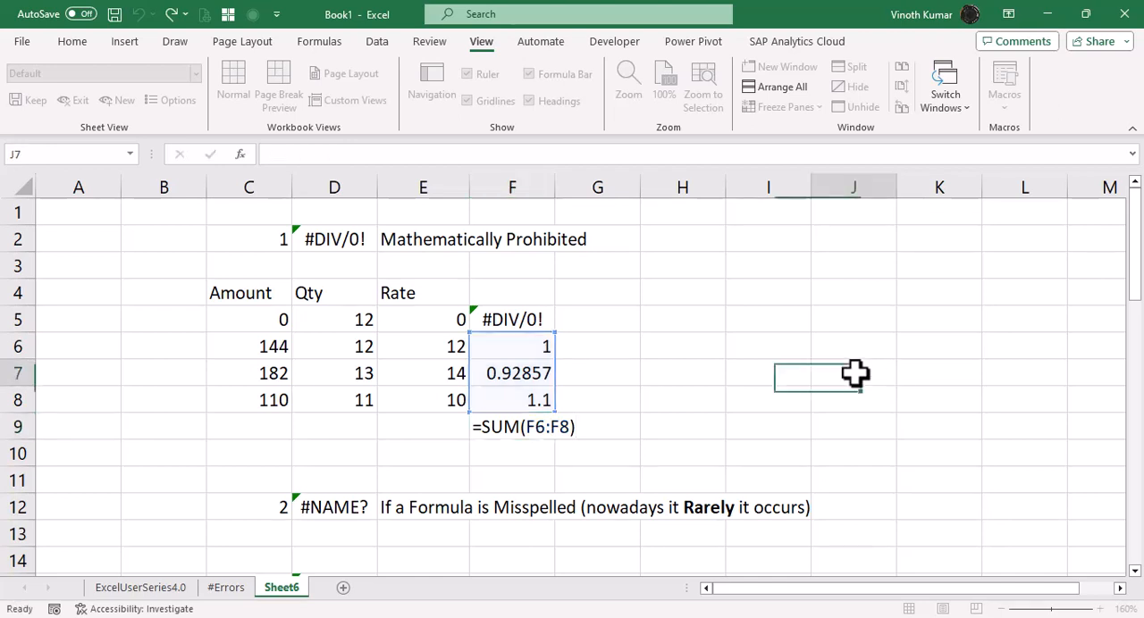
Examine the formula in D15 under the #NAME? example for its function spelling.
{"action": "scroll", "coordinate": [855, 373], "scroll_direction": "down", "scroll_amount": 5}
{"action": "scroll", "coordinate": [855, 372], "scroll_direction": "up", "scroll_amount": 4}
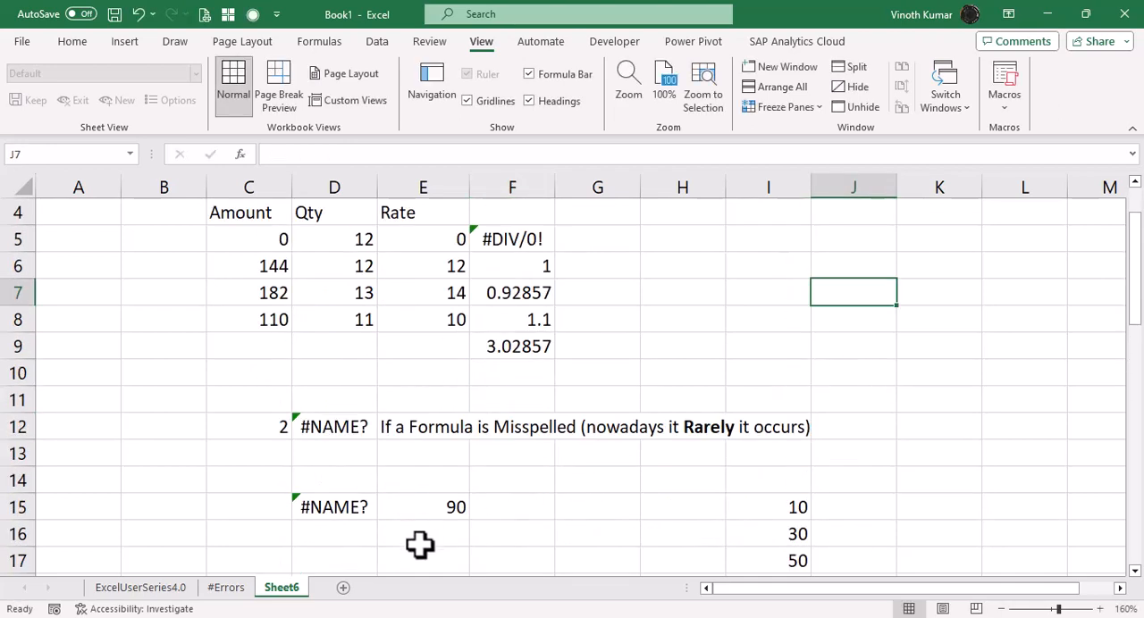
{"action": "left_click", "coordinate": [344, 508]}
{"action": "key", "text": "F2"}
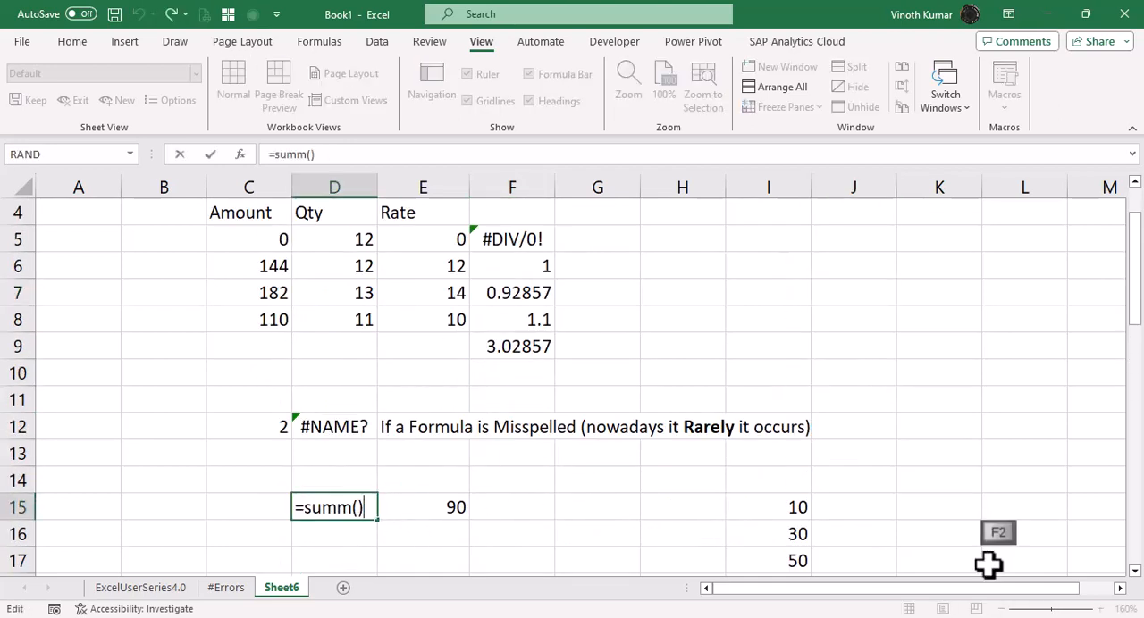
{"action": "key", "text": "Escape"}
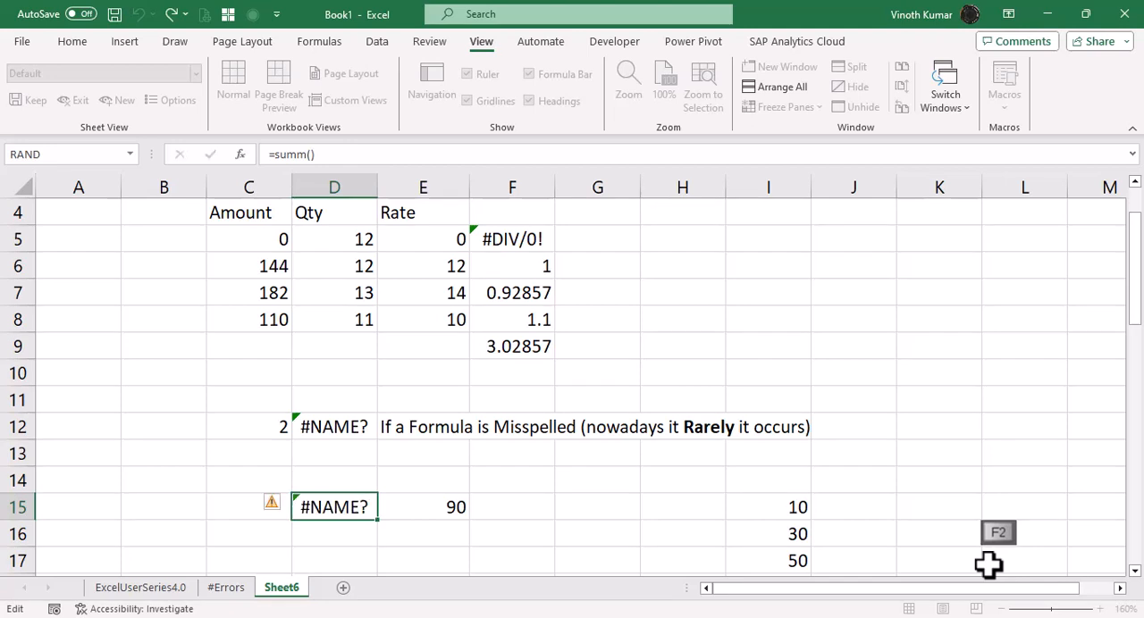
Enter the correctly spelled formula =SUM(I15:I17) in D15.
{"action": "type", "text": "=sum"}
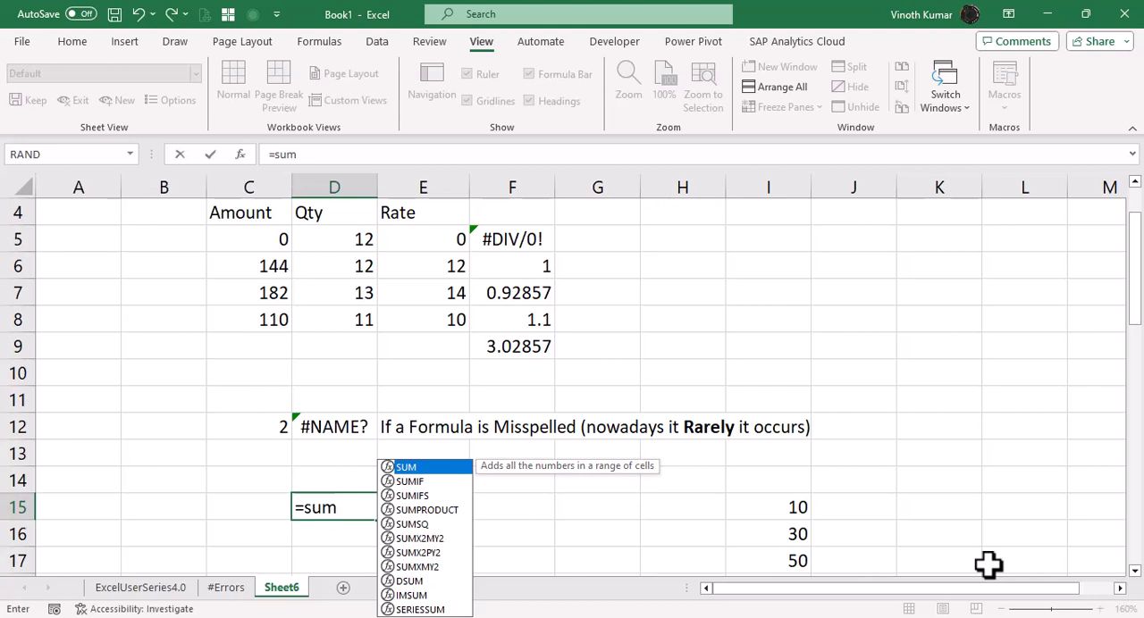
{"action": "key", "text": "Tab"}
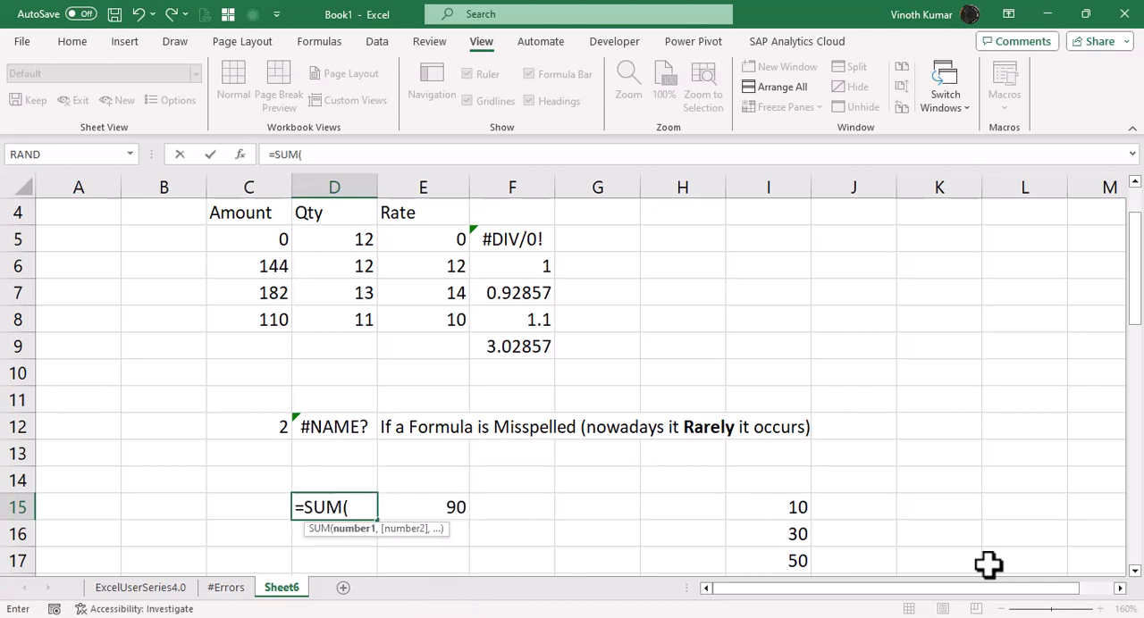
{"action": "key", "text": "Right"}
{"action": "key", "text": "Right"}
{"action": "key", "text": "Right"}
{"action": "key", "text": "Right"}
{"action": "key", "text": "Right"}
{"action": "key", "text": "ctrl+shift+Down"}
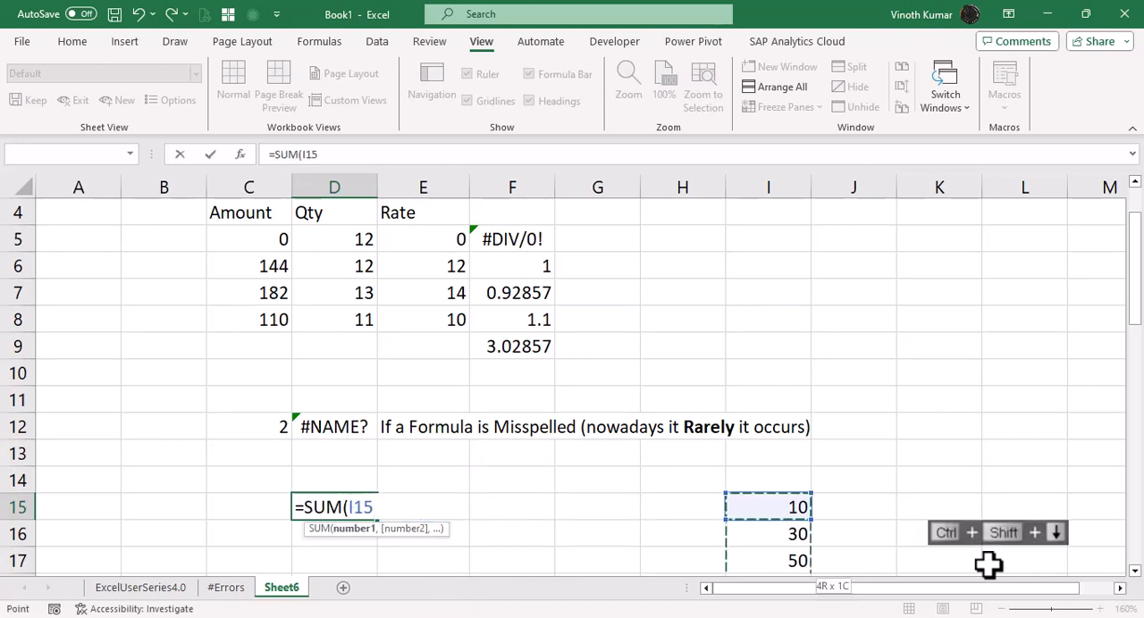
{"action": "key", "text": "Return"}
{"action": "key", "text": "Up"}
Misspell the function name in D15 so the formula reads =SUMM(I15:I17).
{"action": "key", "text": "F2"}
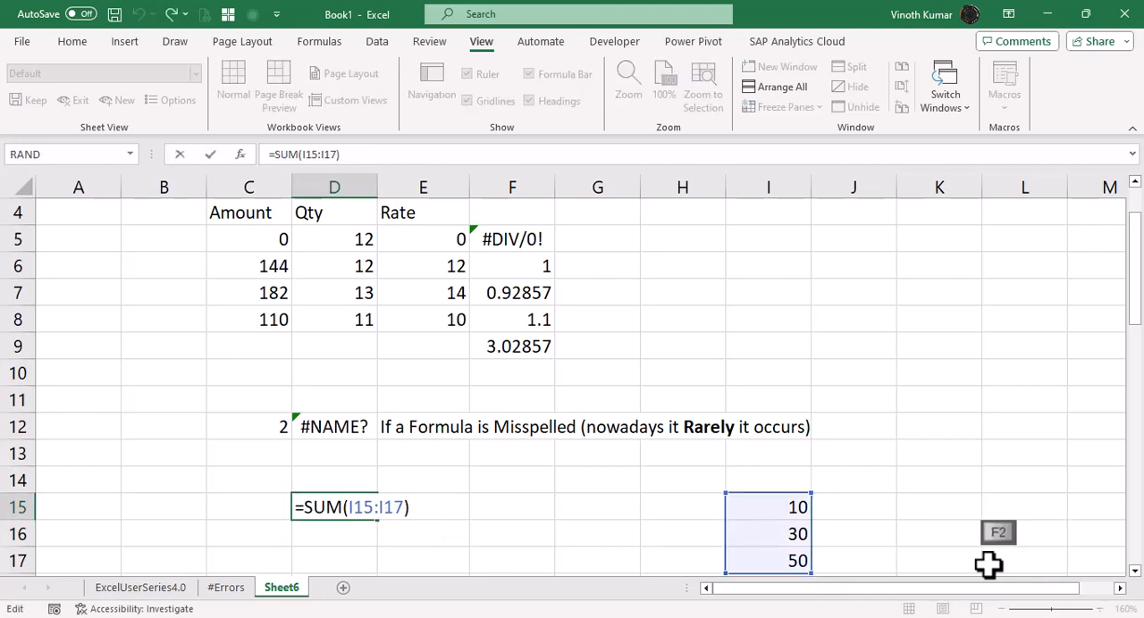
{"action": "key", "text": "Home"}
{"action": "key", "text": "Right"}
{"action": "key", "text": "Right"}
{"action": "key", "text": "Right"}
{"action": "key", "text": "Right"}
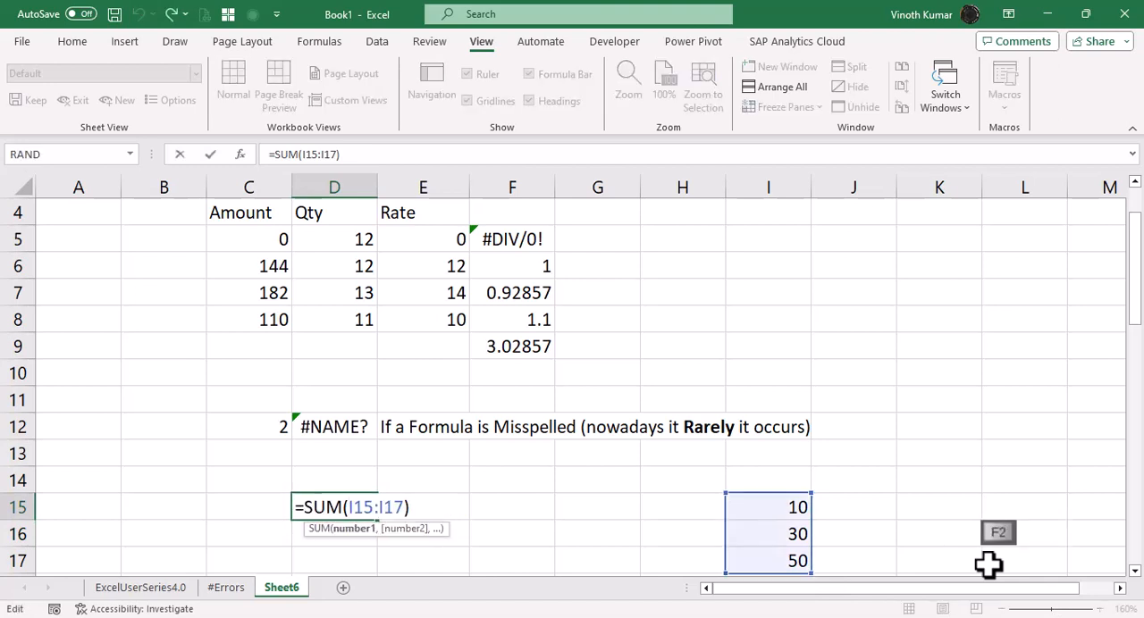
{"action": "key", "text": "Left"}
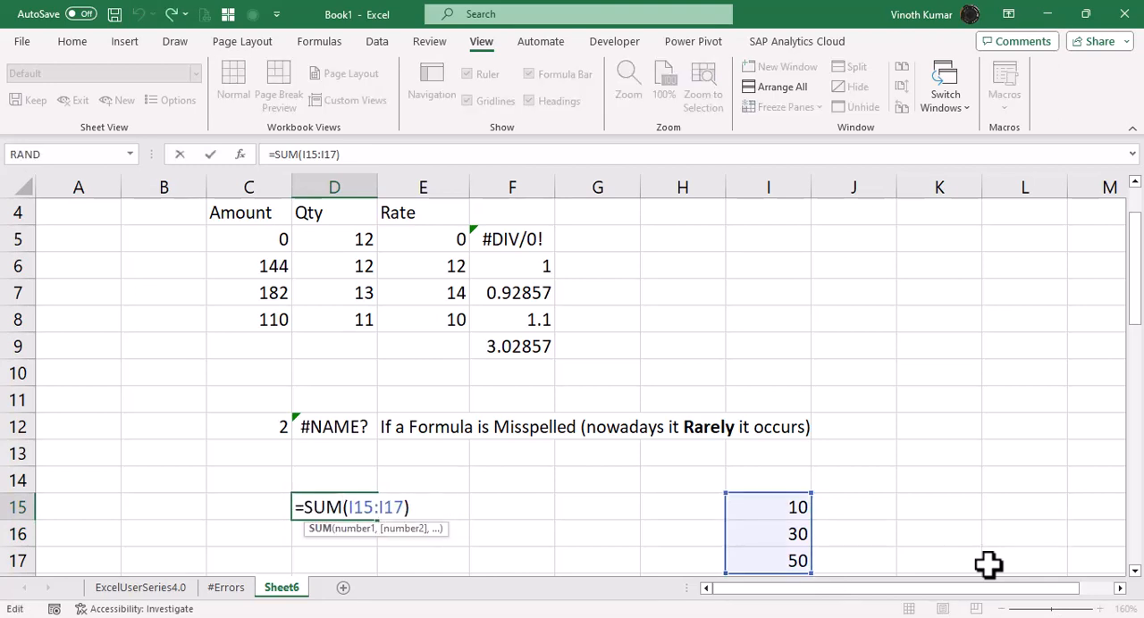
{"action": "type", "text": "M"}
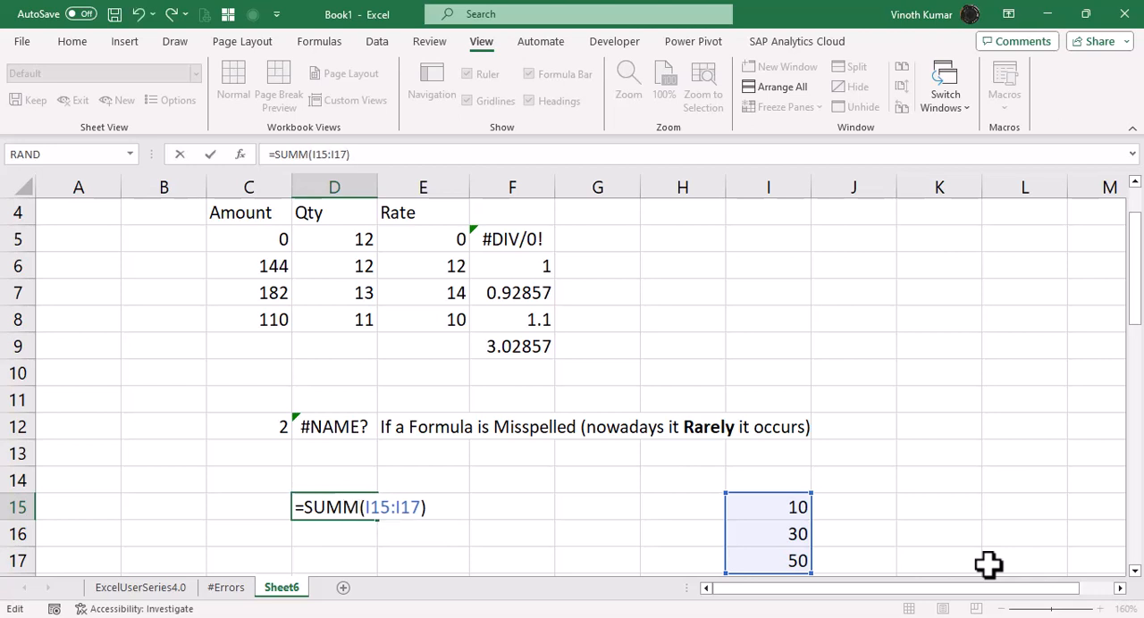
{"action": "key", "text": "Return"}
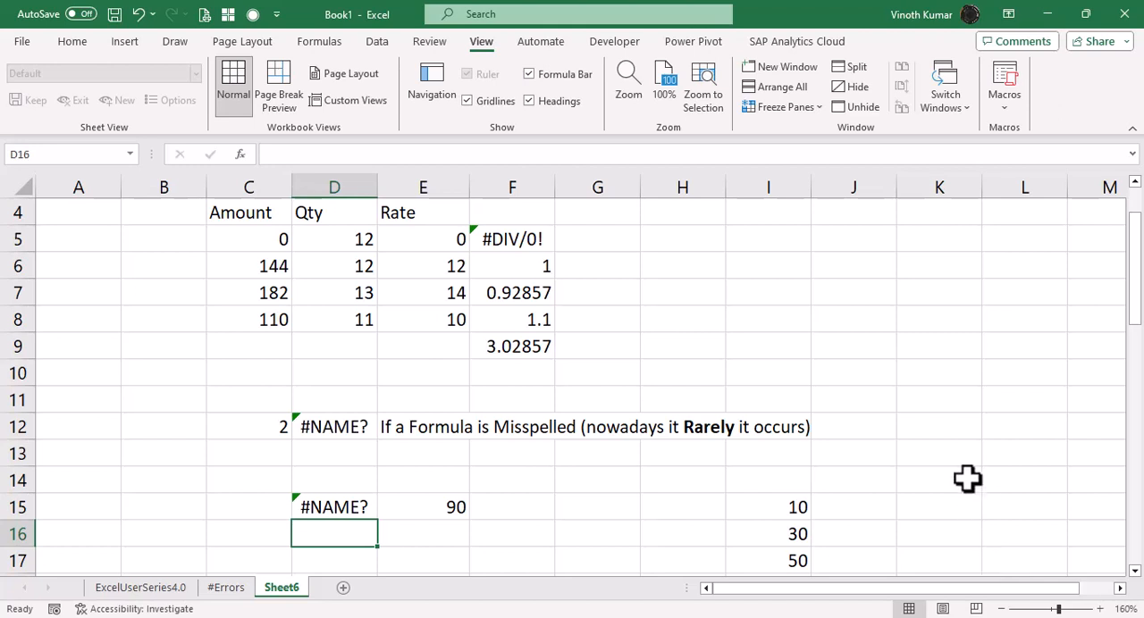
Clear the two Sales lookup results in H26 and I26 of the #N/A example.
{"action": "scroll", "coordinate": [945, 434], "scroll_direction": "down", "scroll_amount": 3}
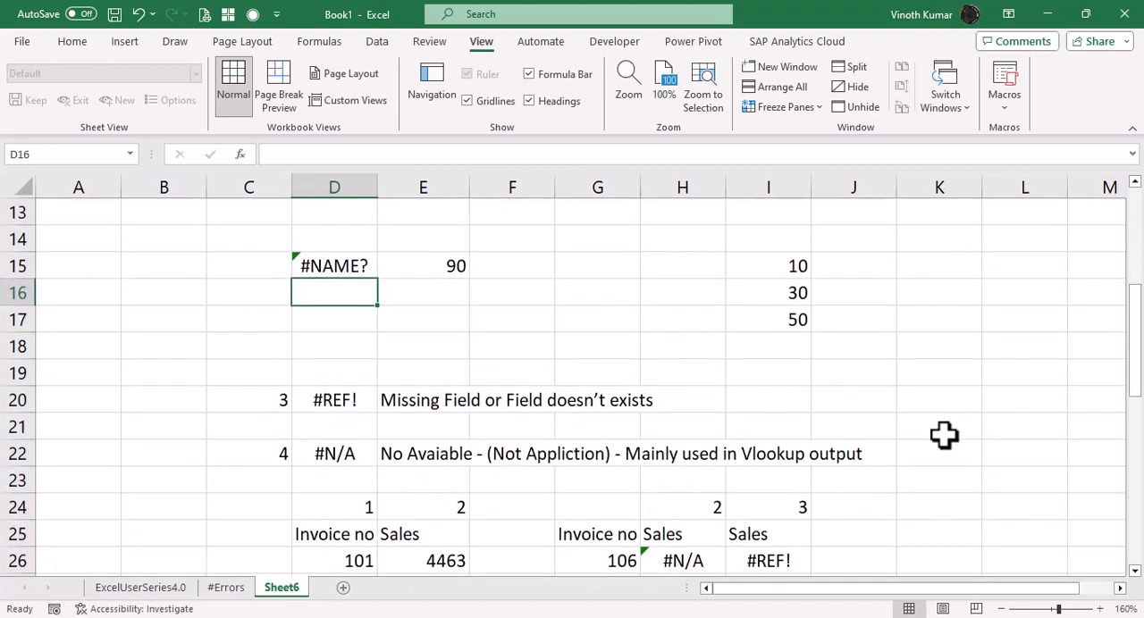
{"action": "scroll", "coordinate": [945, 434], "scroll_direction": "down", "scroll_amount": 2}
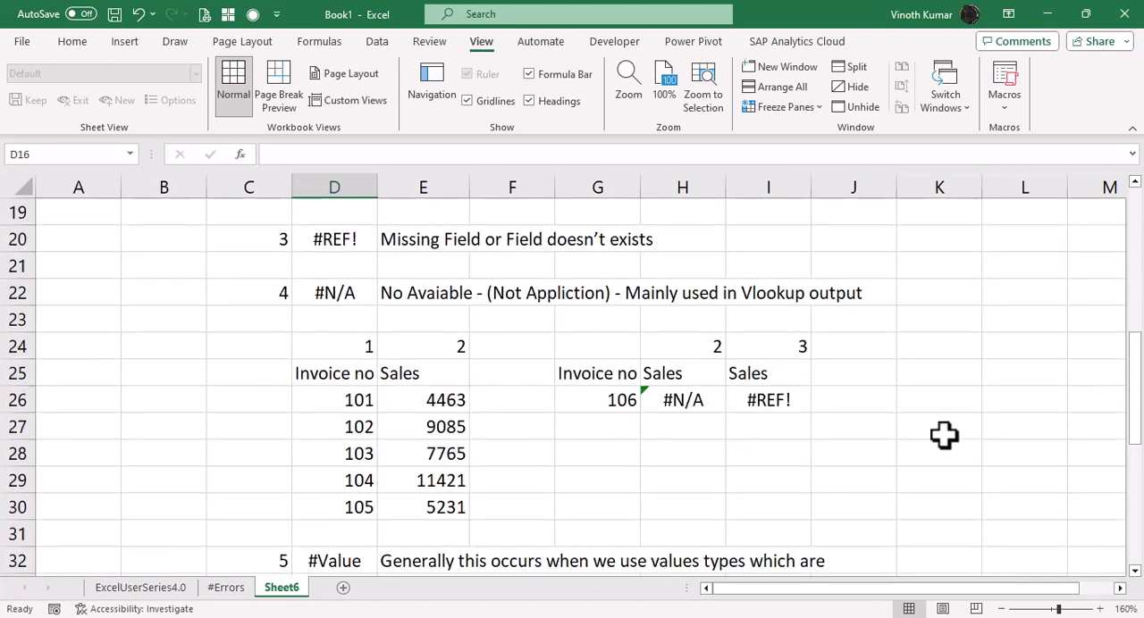
{"action": "left_click", "coordinate": [683, 400]}
{"action": "key", "text": "Delete"}
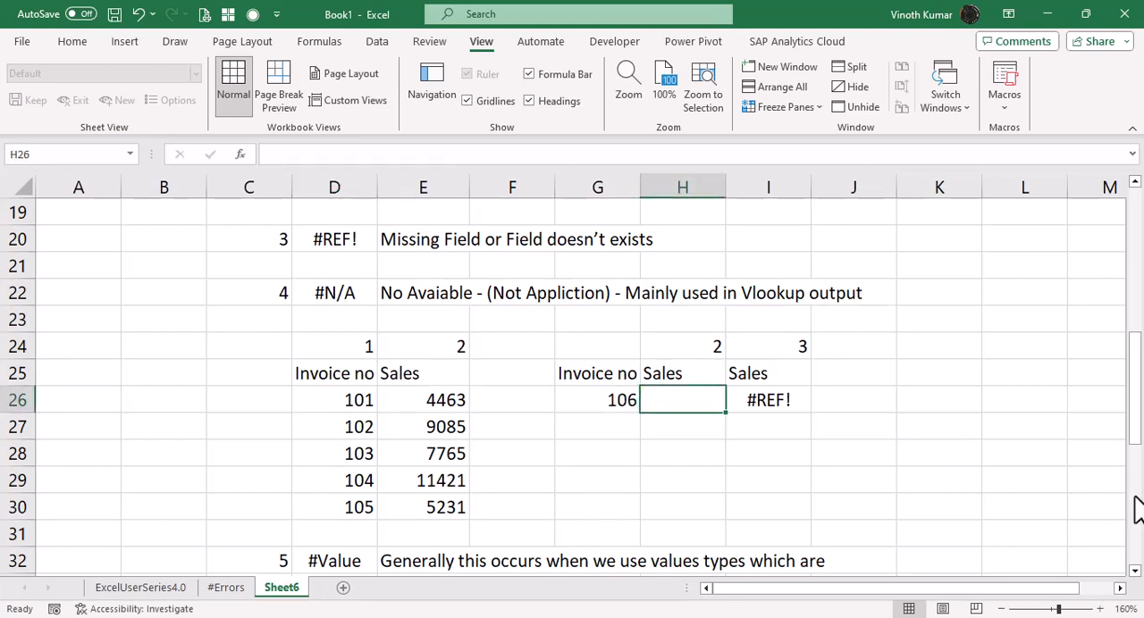
{"action": "key", "text": "Right"}
{"action": "key", "text": "Delete"}
Begin a VLOOKUP in H26 with G26 as lookup value and the absolute range $D$26:$E$30 as table.
{"action": "key", "text": "Left"}
{"action": "type", "text": "=vl"}
{"action": "key", "text": "Tab"}
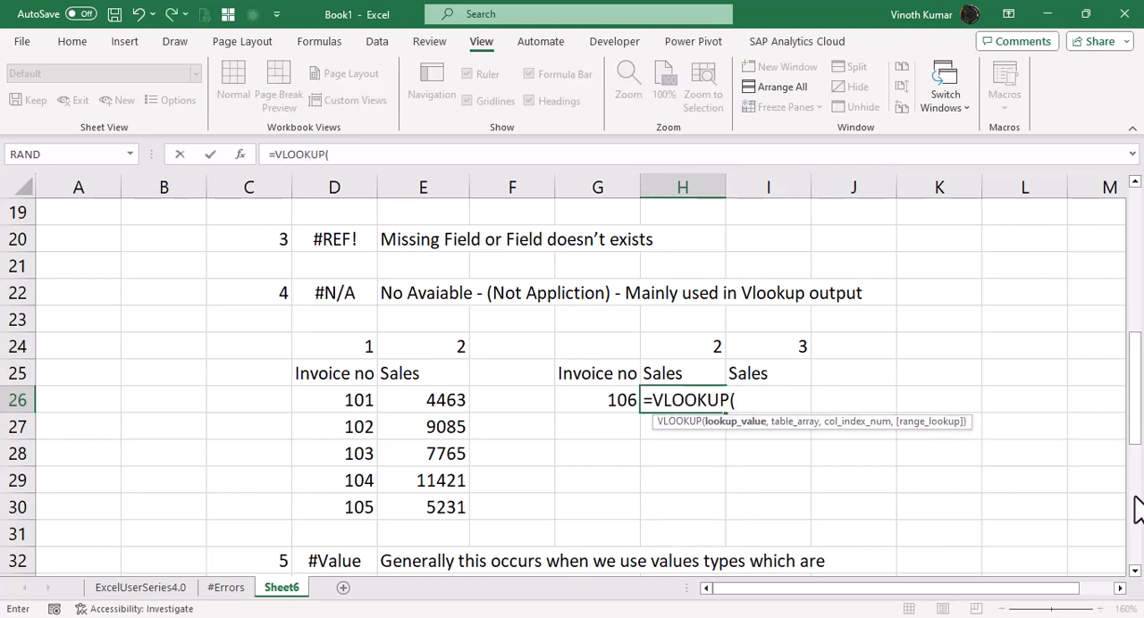
{"action": "key", "text": "Left"}
{"action": "type", "text": "."}
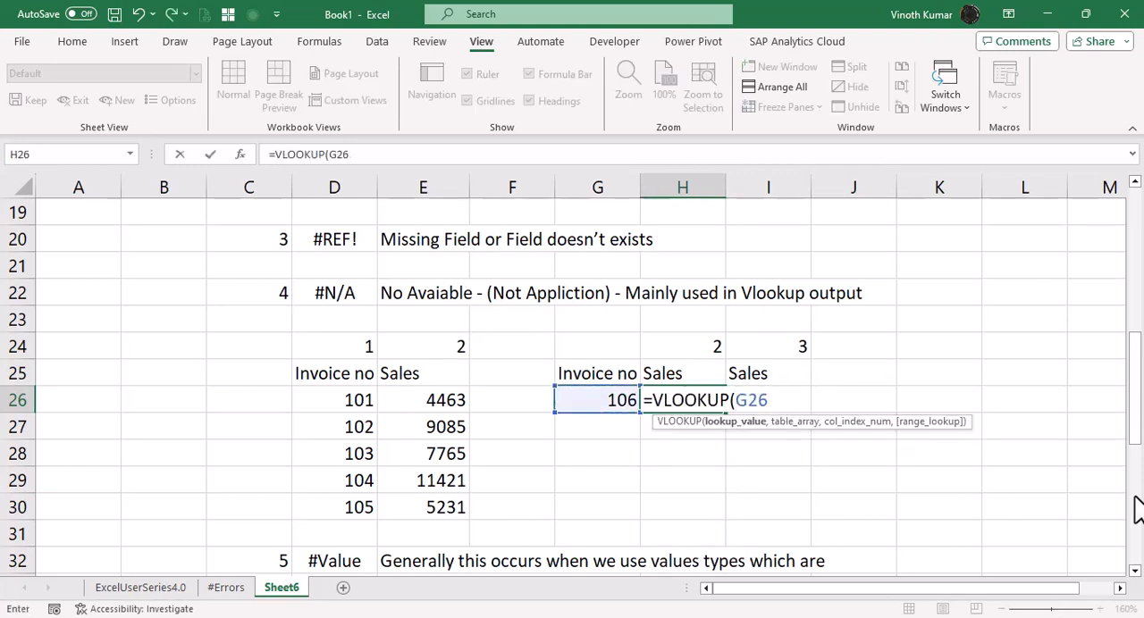
{"action": "type", "text": ","}
{"action": "key", "text": "Left"}
{"action": "key", "text": "Left"}
{"action": "key", "text": "Left"}
{"action": "key", "text": "ctrl+shift+Down"}
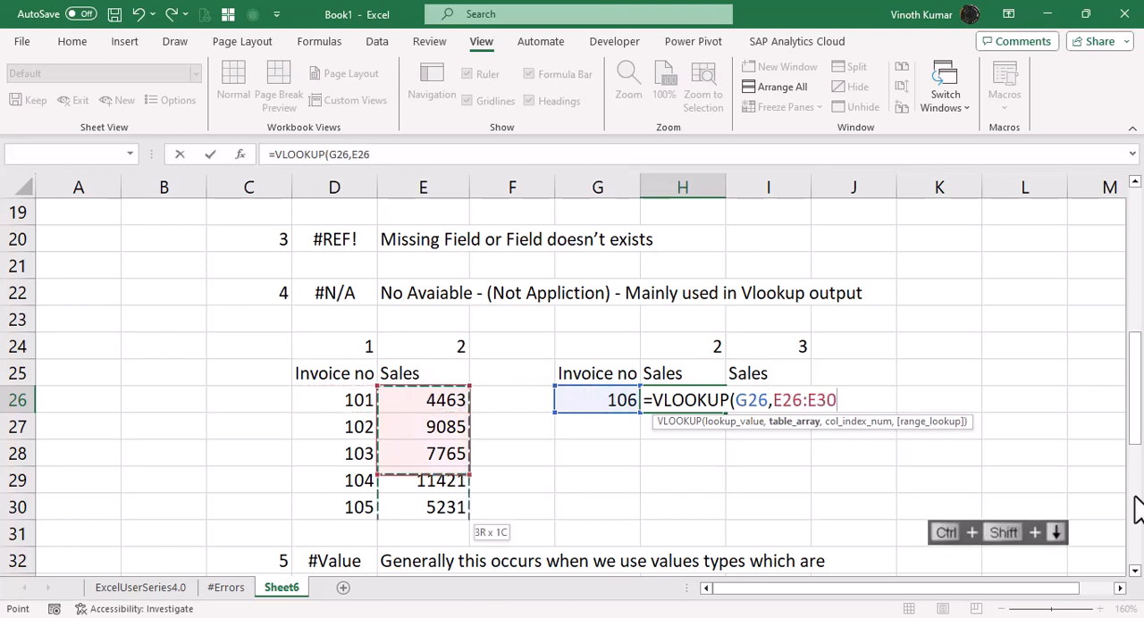
{"action": "key", "text": "Left"}
{"action": "key", "text": "ctrl+shift+Right"}
{"action": "key", "text": "ctrl+shift+Down"}
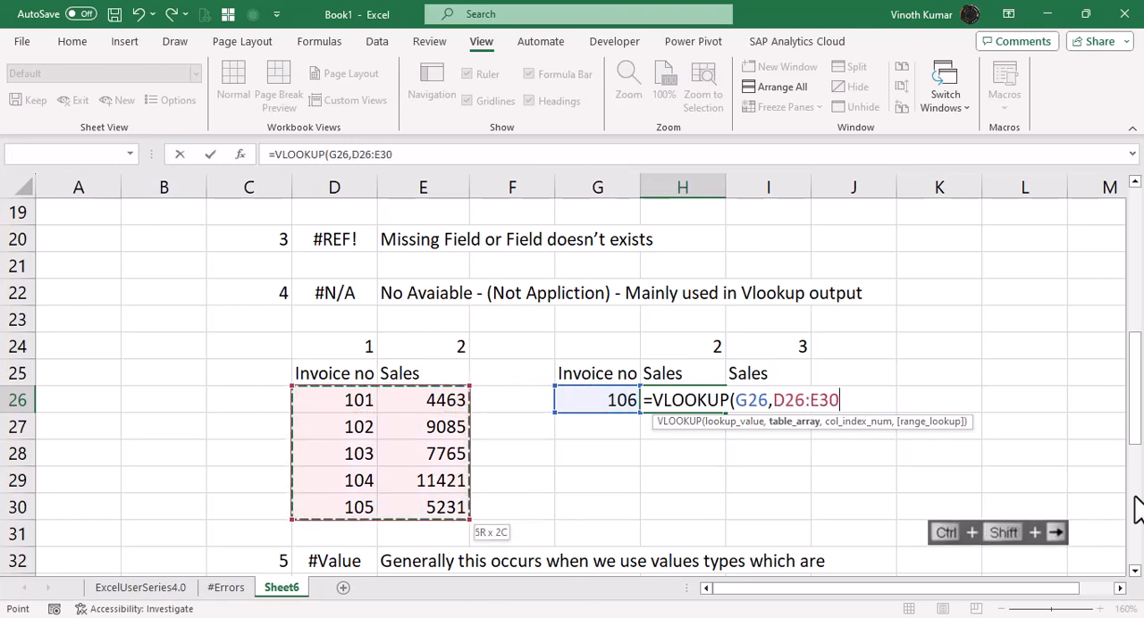
{"action": "key", "text": "F4"}
{"action": "type", "text": ","}
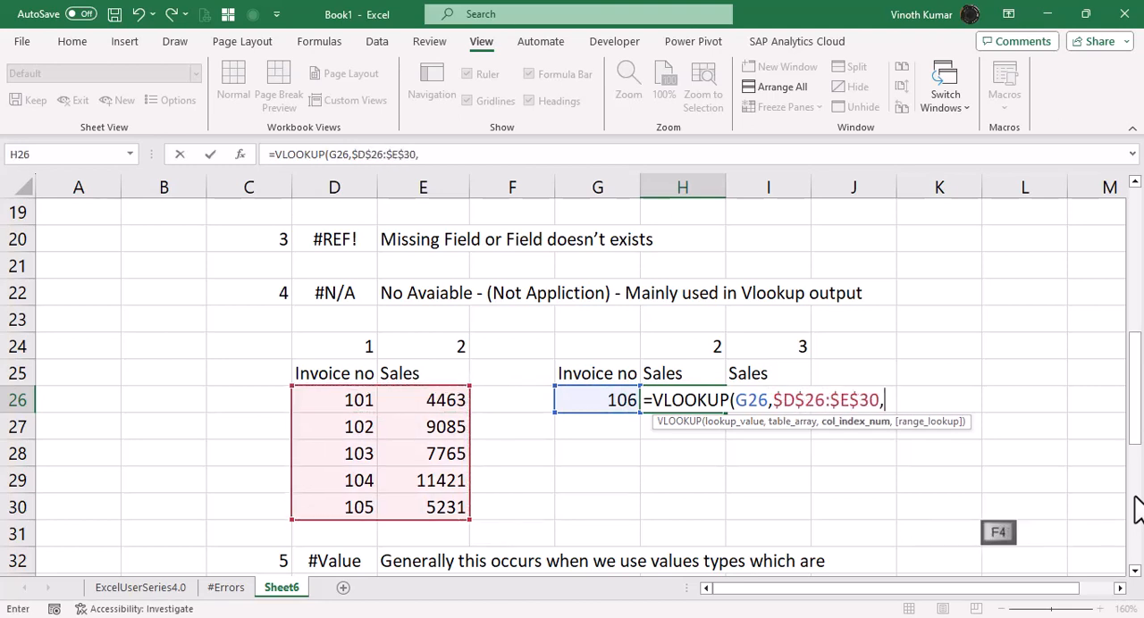
Complete the VLOOKUP in H26 with H24 as column index and 0 for an exact match.
{"action": "key", "text": "Up"}
{"action": "key", "text": "Up"}
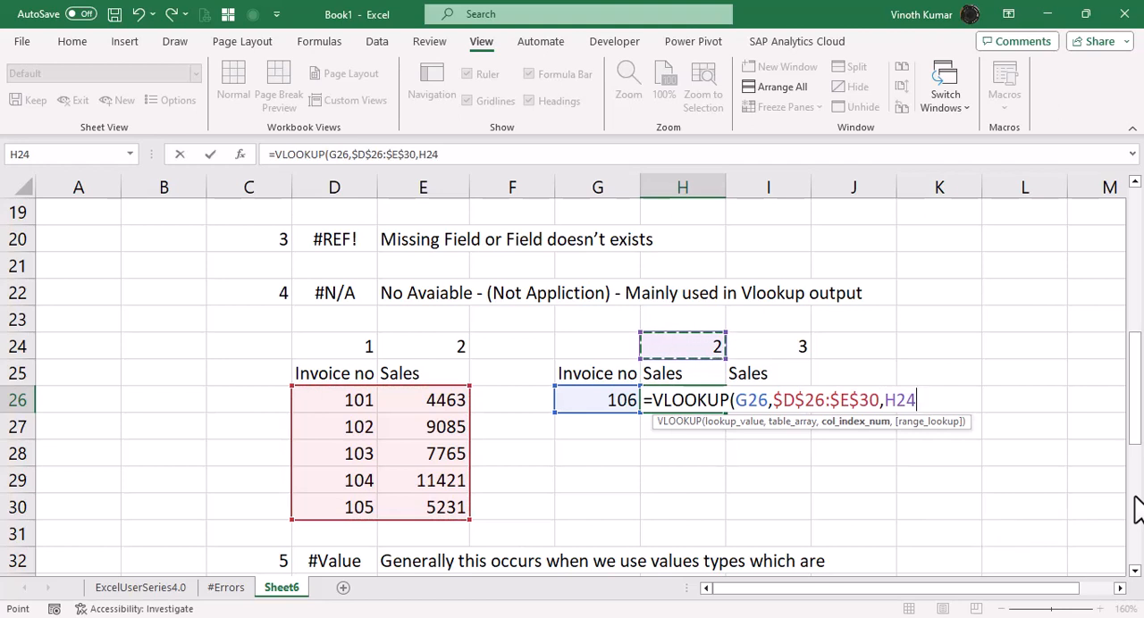
{"action": "type", "text": ",0)"}
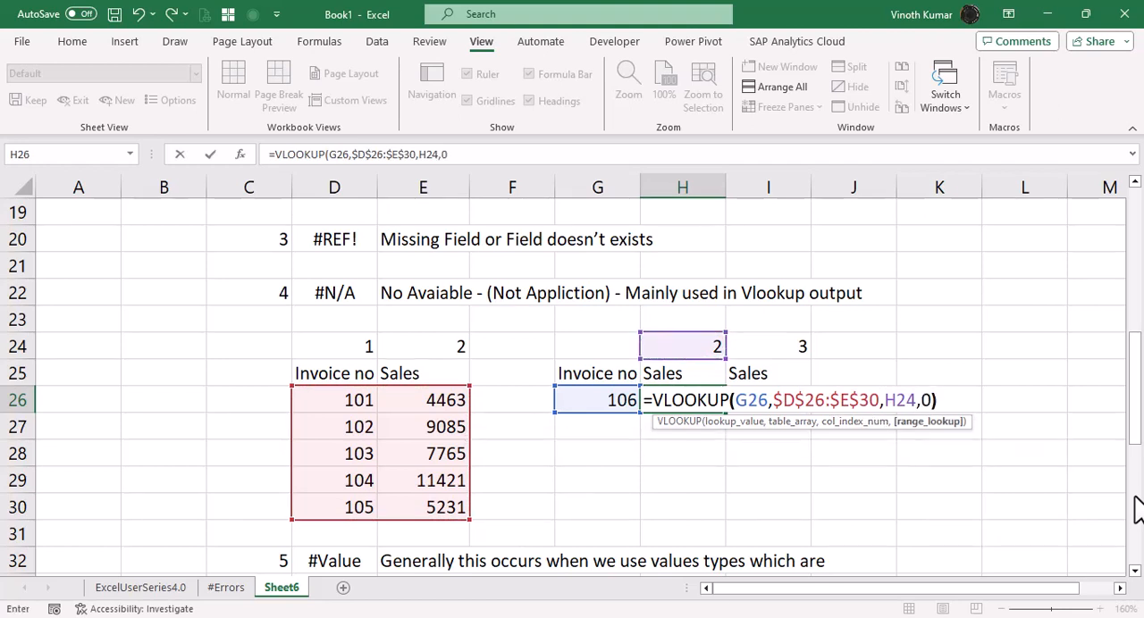
{"action": "key", "text": "Return"}
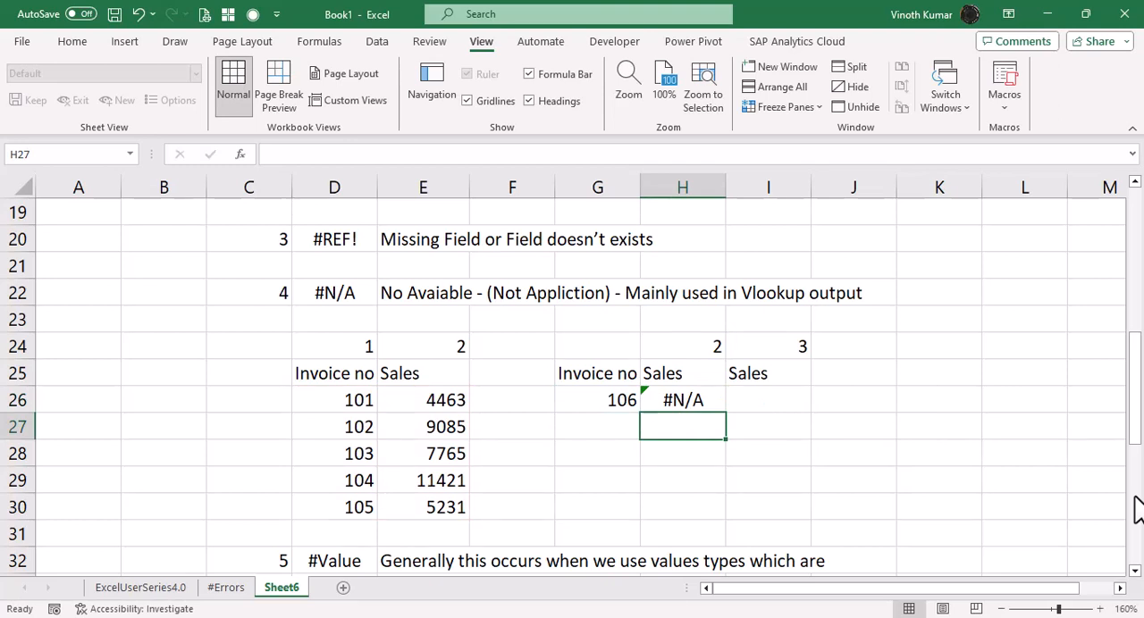
Remove the exact-match argument from H26 so the formula reads =VLOOKUP(G26,$D$26:$E$30,H24).
{"action": "key", "text": "Up"}
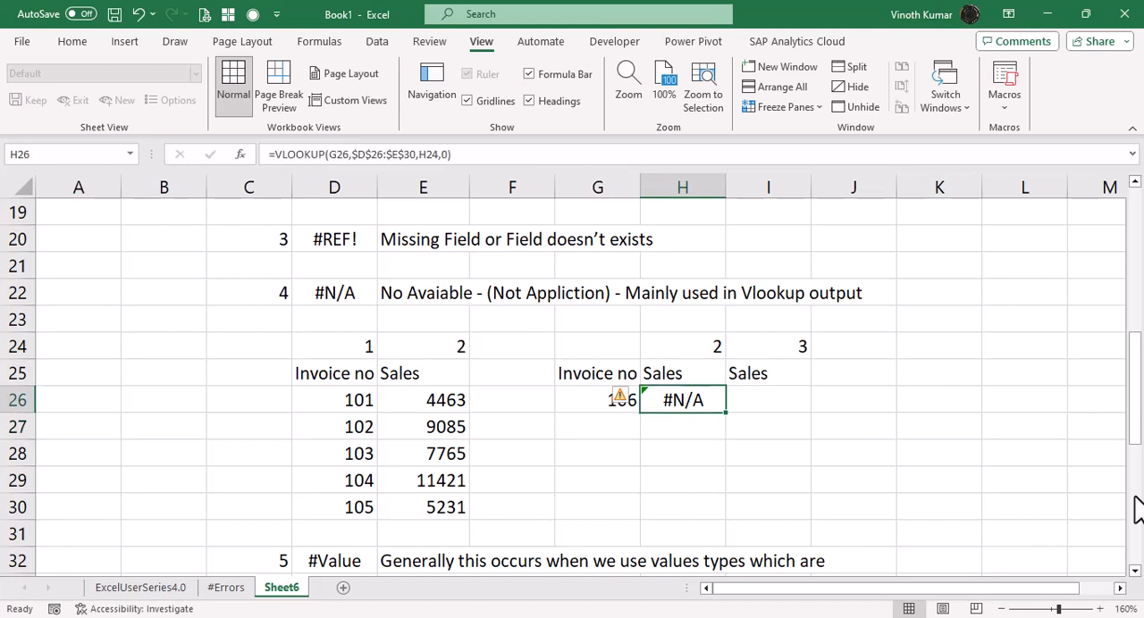
{"action": "key", "text": "F2"}
{"action": "key", "text": "Left"}
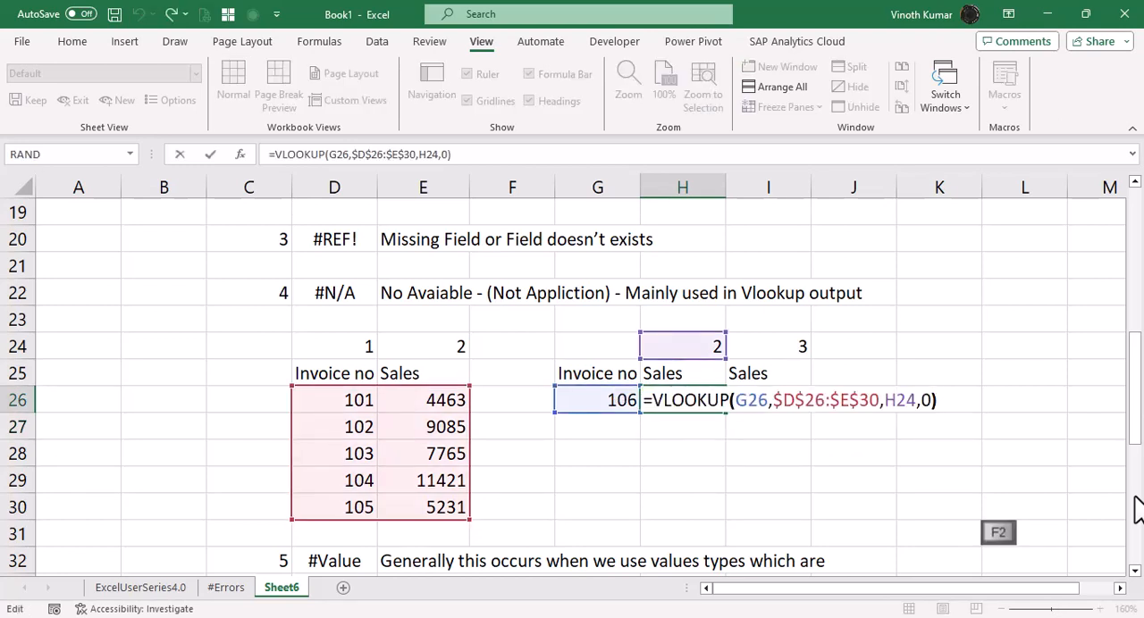
{"action": "key", "text": "BackSpace"}
{"action": "key", "text": "BackSpace"}
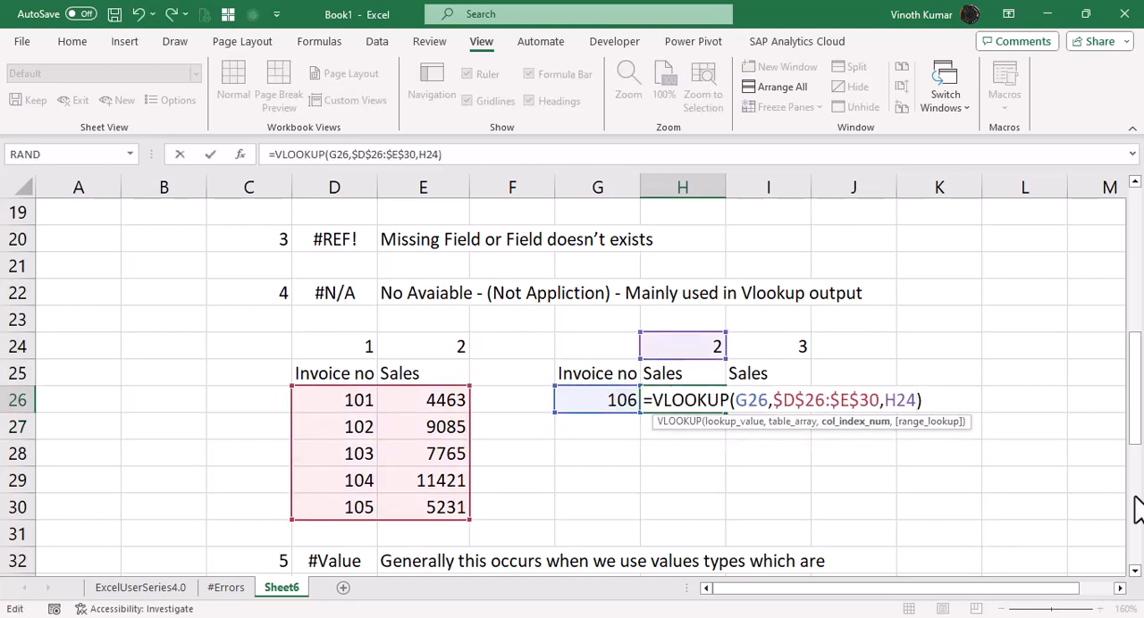
{"action": "key", "text": "ctrl+Return"}
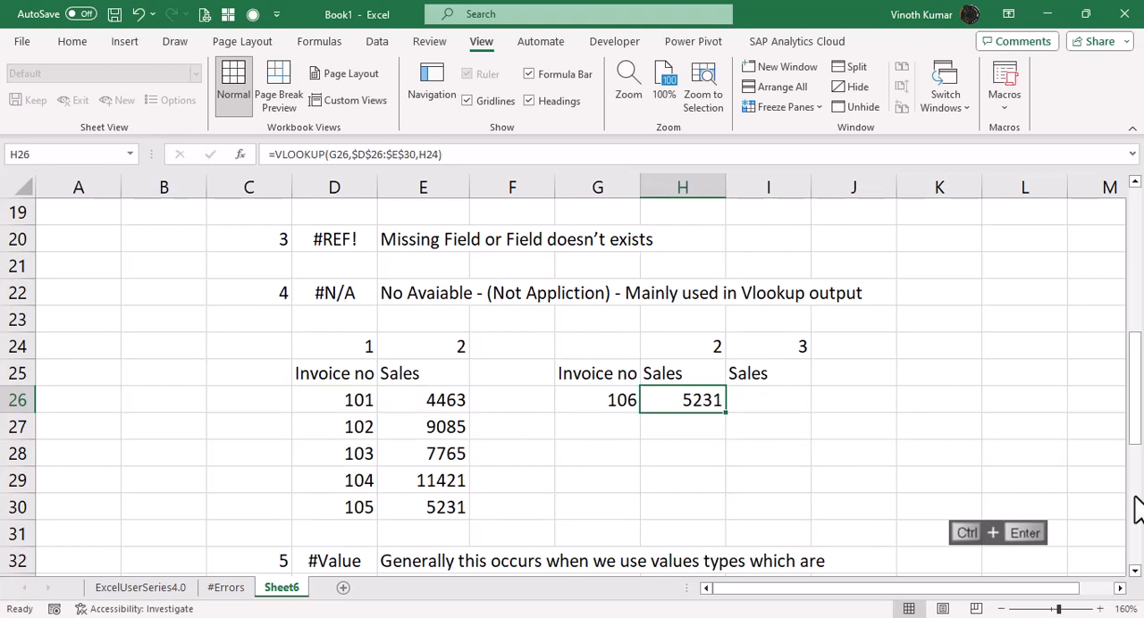
Add 0 as the exact-match argument to H26 so the formula reads =VLOOKUP(G26,$D$26:$E$30,H24,0).
{"action": "key", "text": "F2"}
{"action": "key", "text": "Left"}
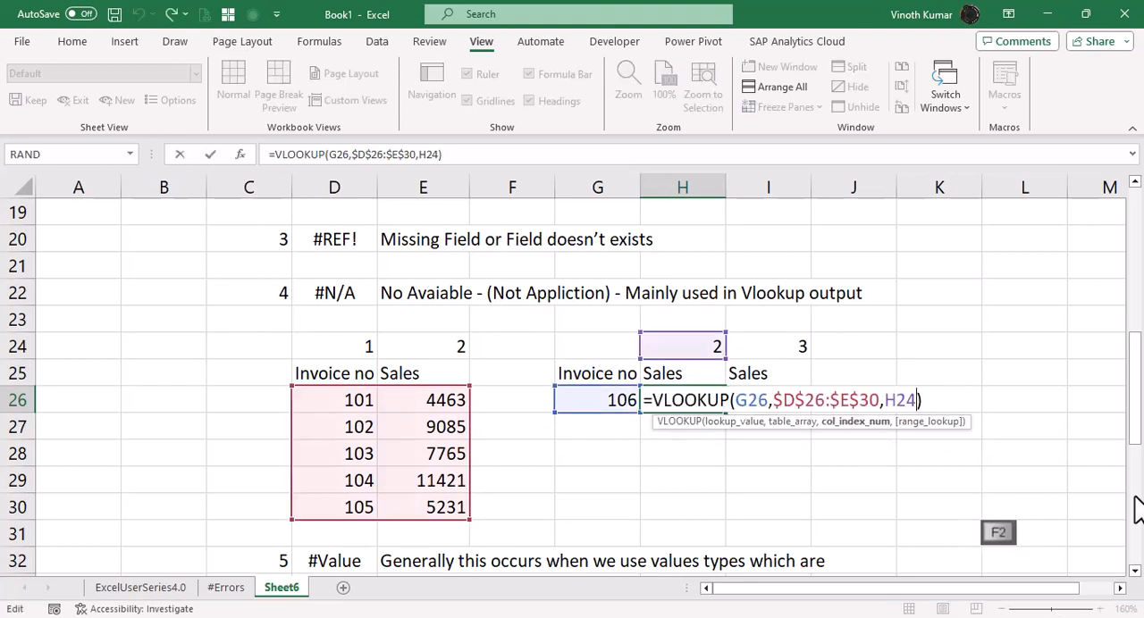
{"action": "type", "text": ",0"}
{"action": "key", "text": "Return"}
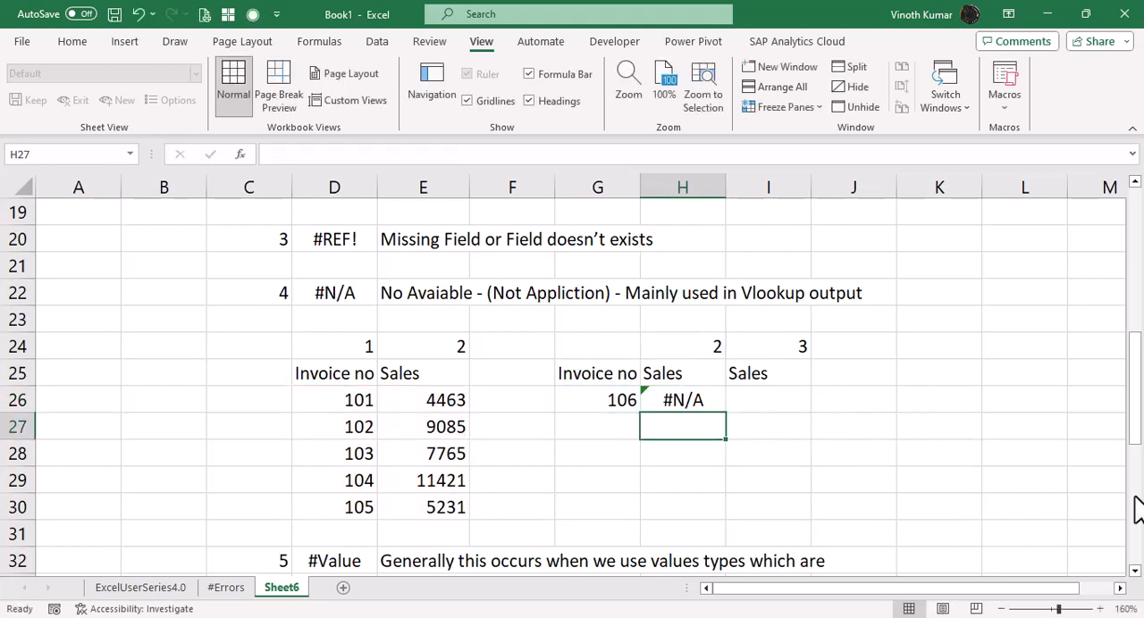
{"action": "key", "text": "Up"}
{"action": "key", "text": "Right"}
{"action": "key", "text": "Left"}
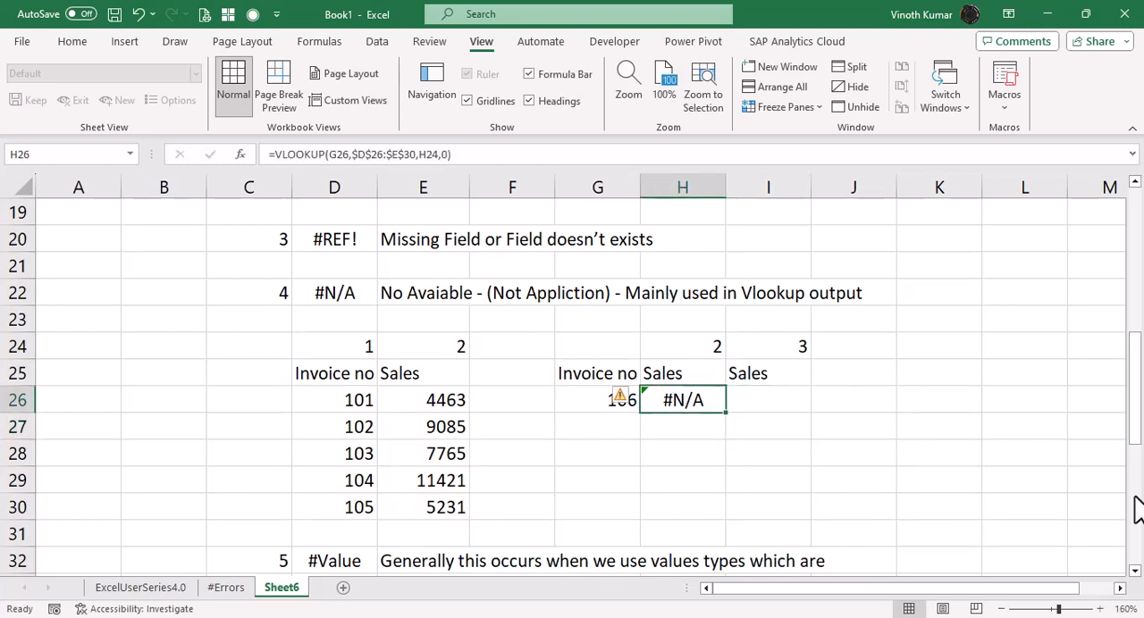
{"action": "key", "text": "F2"}
{"action": "key", "text": "Escape"}
{"action": "key", "text": "F2"}
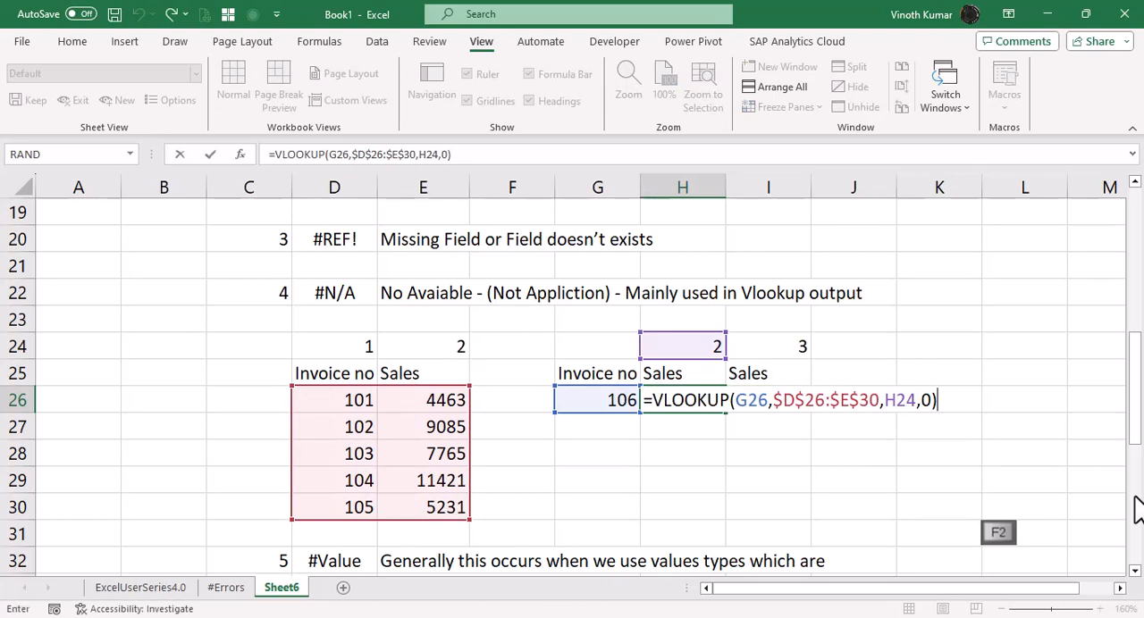
{"action": "key", "text": "Escape"}
{"action": "key", "text": "Home"}
{"action": "key", "text": "Right"}
{"action": "key", "text": "Right"}
{"action": "key", "text": "Right"}
{"action": "key", "text": "Right"}
{"action": "key", "text": "Right"}
Lock only the column of the lookup value in H26's VLOOKUP, making it $G26.
{"action": "key", "text": "Right"}
{"action": "key", "text": "Right"}
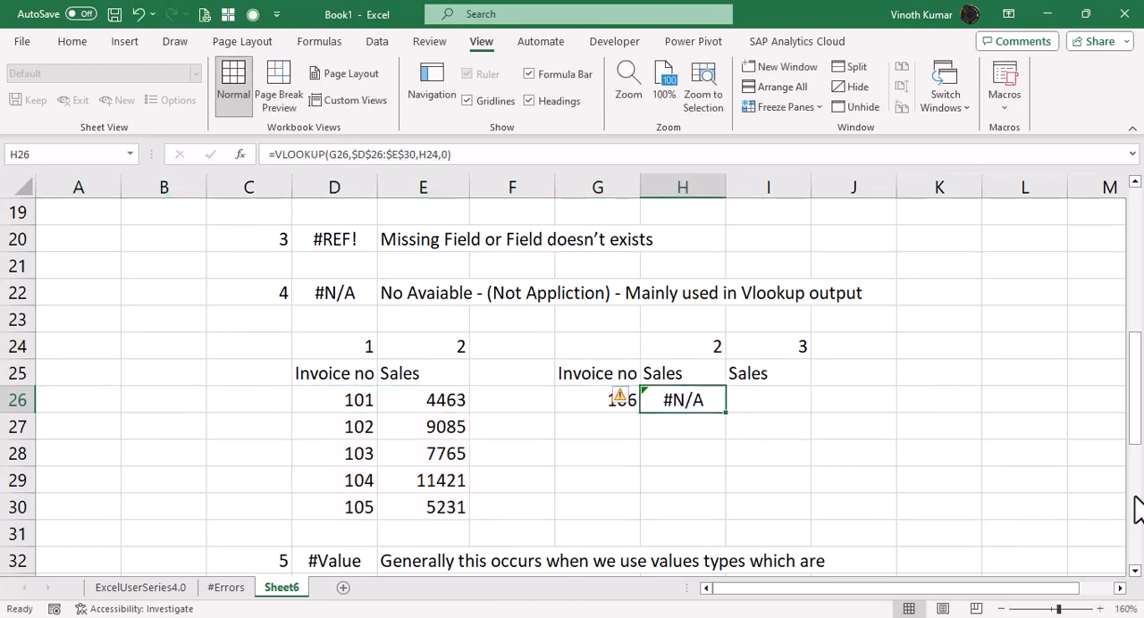
{"action": "key", "text": "F2"}
{"action": "key", "text": "Home"}
{"action": "key", "text": "Right"}
{"action": "key", "text": "Right"}
{"action": "key", "text": "Right"}
{"action": "key", "text": "Right"}
{"action": "key", "text": "Right"}
{"action": "key", "text": "Right"}
{"action": "key", "text": "Right"}
{"action": "key", "text": "Right"}
{"action": "key", "text": "Right"}
{"action": "key", "text": "Right"}
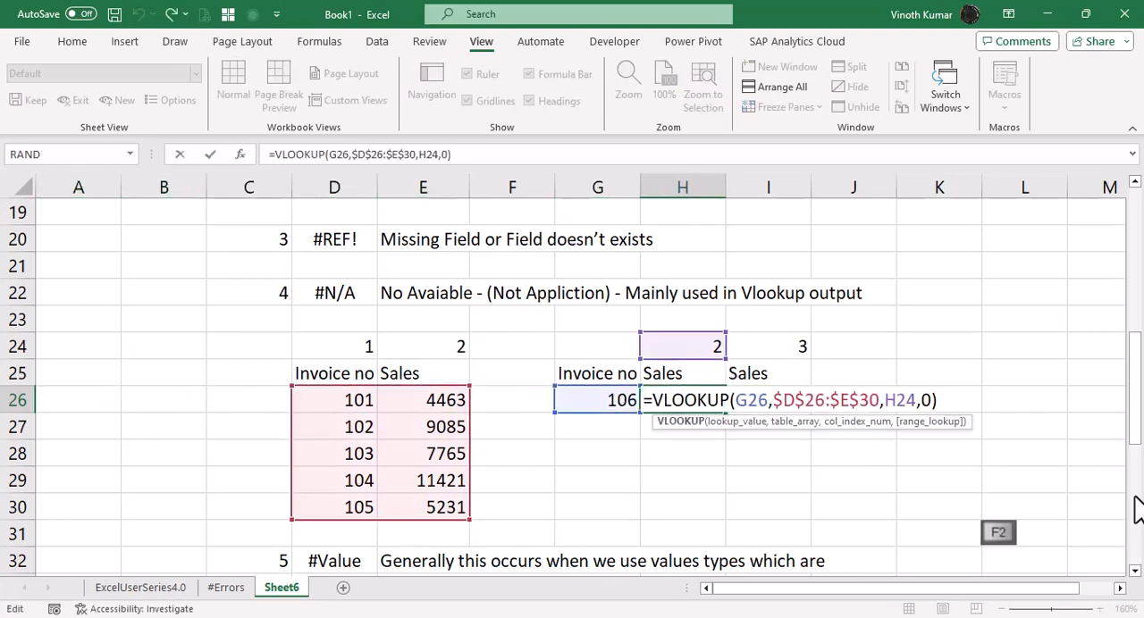
{"action": "key", "text": "F4"}
{"action": "key", "text": "F4"}
{"action": "key", "text": "F4"}
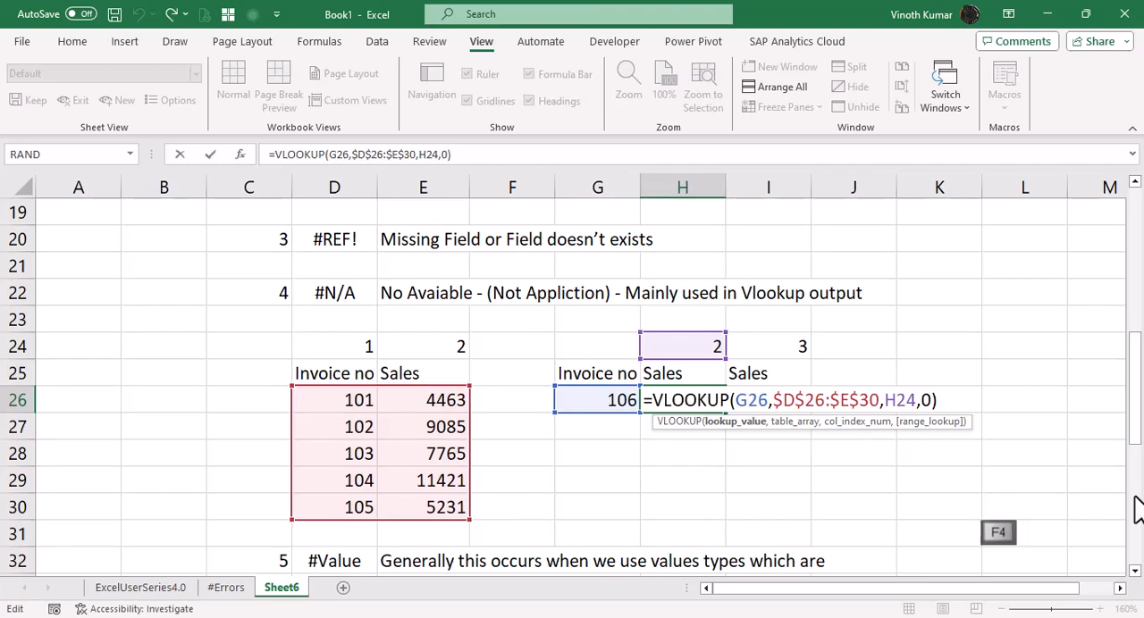
Lock only the row of the column index in H26's VLOOKUP, making it H$24, and commit the formula.
{"action": "key", "text": "Right"}
{"action": "key", "text": "Right"}
{"action": "key", "text": "Right"}
{"action": "key", "text": "Right"}
{"action": "key", "text": "Right"}
{"action": "key", "text": "Right"}
{"action": "key", "text": "Right"}
{"action": "key", "text": "Right"}
{"action": "key", "text": "Right"}
{"action": "key", "text": "Right"}
{"action": "key", "text": "Right"}
{"action": "key", "text": "Right"}
{"action": "key", "text": "Right"}
{"action": "key", "text": "Right"}
{"action": "key", "text": "Right"}
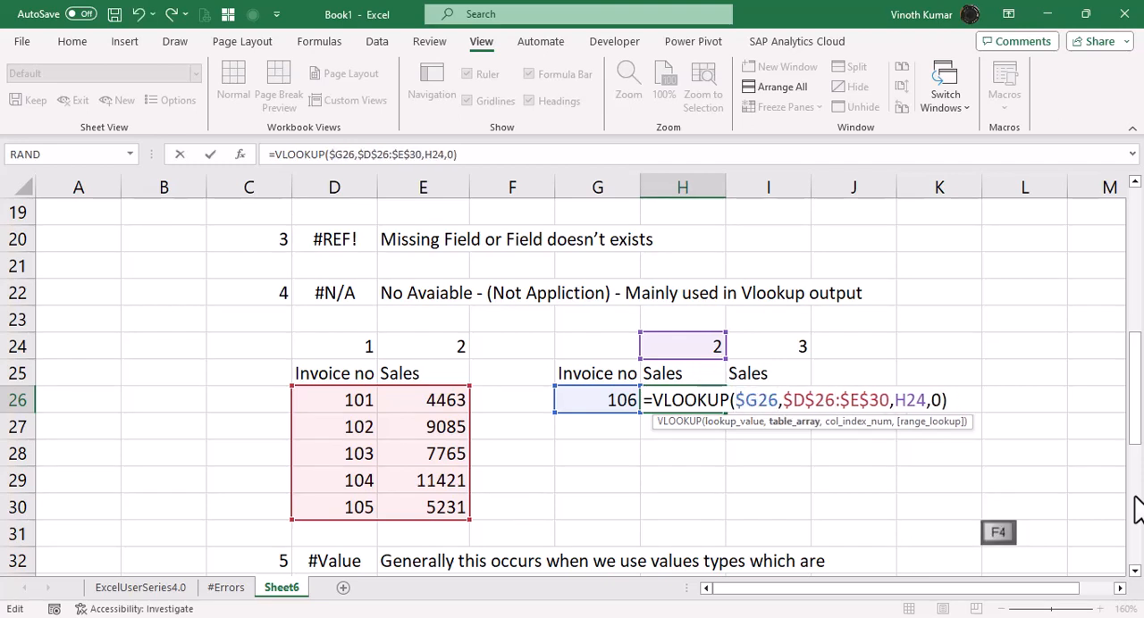
{"action": "key", "text": "F4"}
{"action": "key", "text": "F4"}
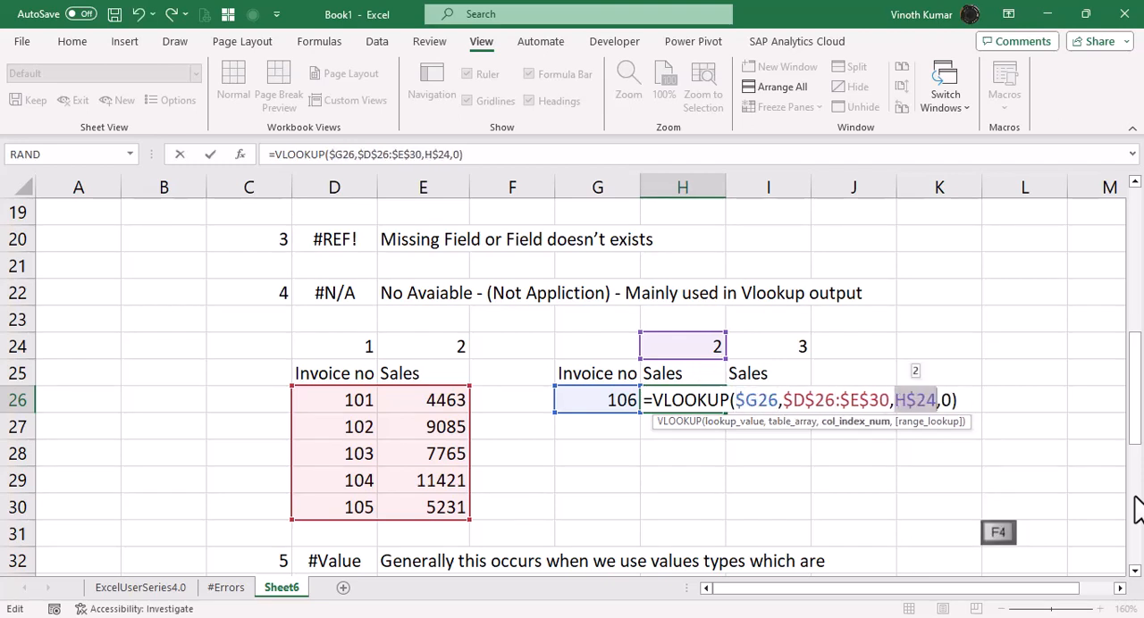
{"action": "key", "text": "ctrl+Return"}
Fill the H26 VLOOKUP across into I26 and inspect the references in the copied formula.
{"action": "key", "text": "shift+Right"}
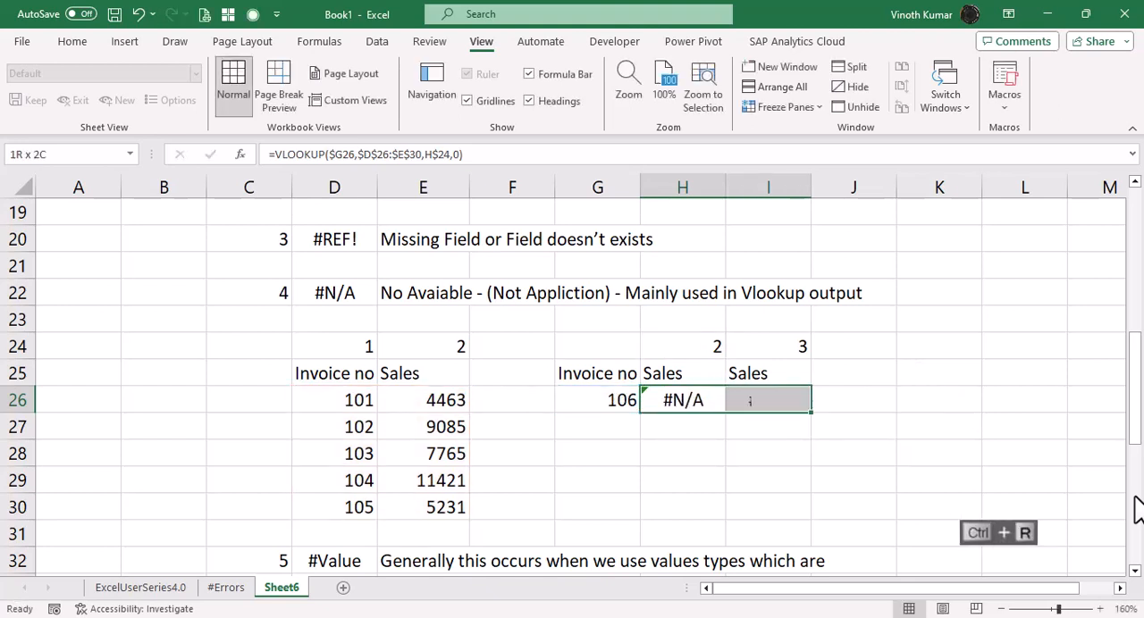
{"action": "key", "text": "ctrl+r"}
{"action": "key", "text": "Right"}
{"action": "key", "text": "F2"}
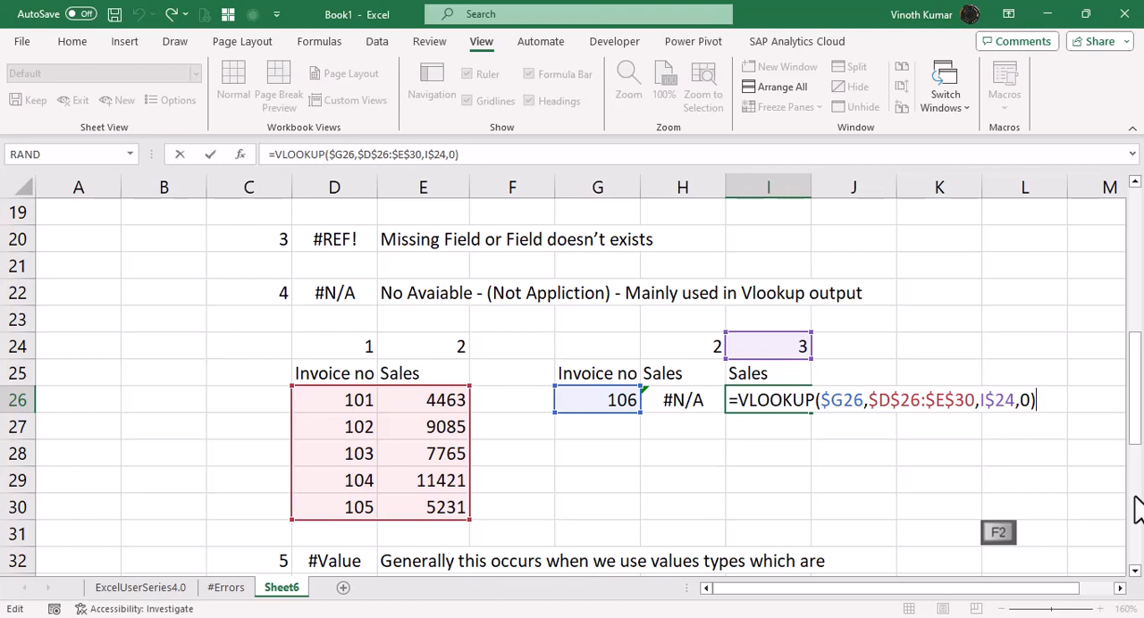
{"action": "key", "text": "Escape"}
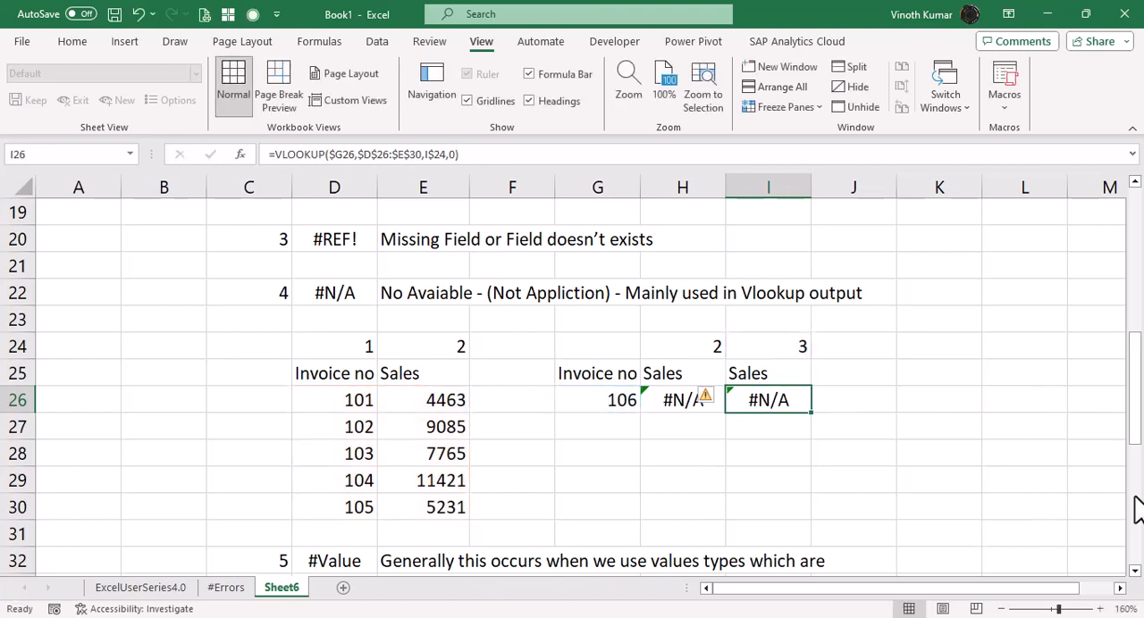
{"action": "key", "text": "F2"}
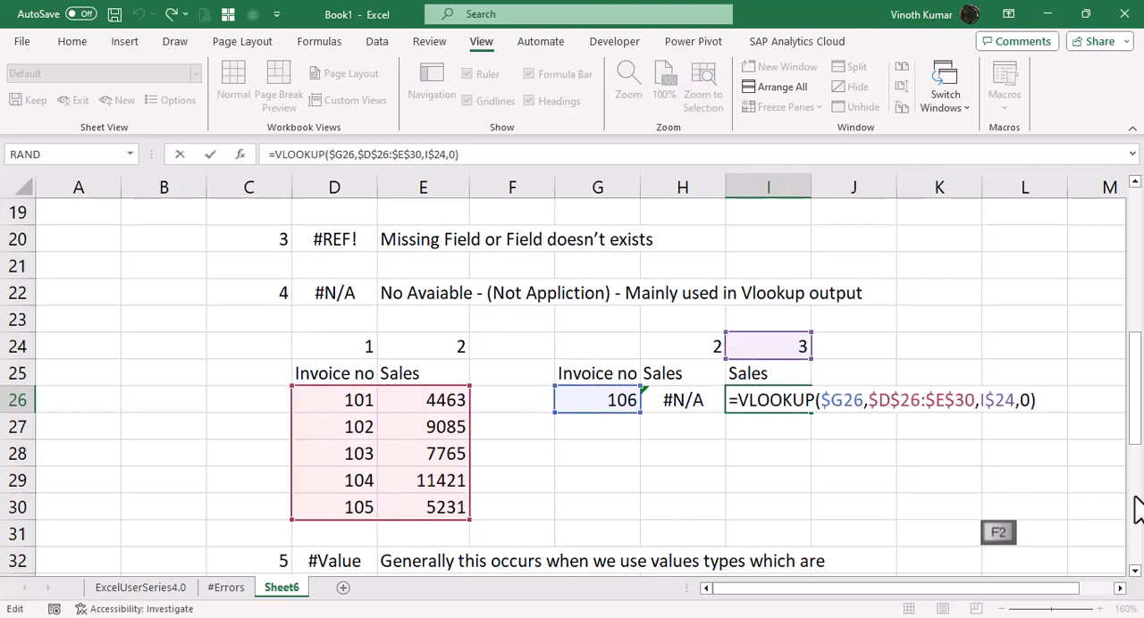
{"action": "key", "text": "Escape"}
Clear I26 and begin a new VLOOKUP there with G26 as the lookup value.
{"action": "key", "text": "Delete"}
{"action": "type", "text": "="}
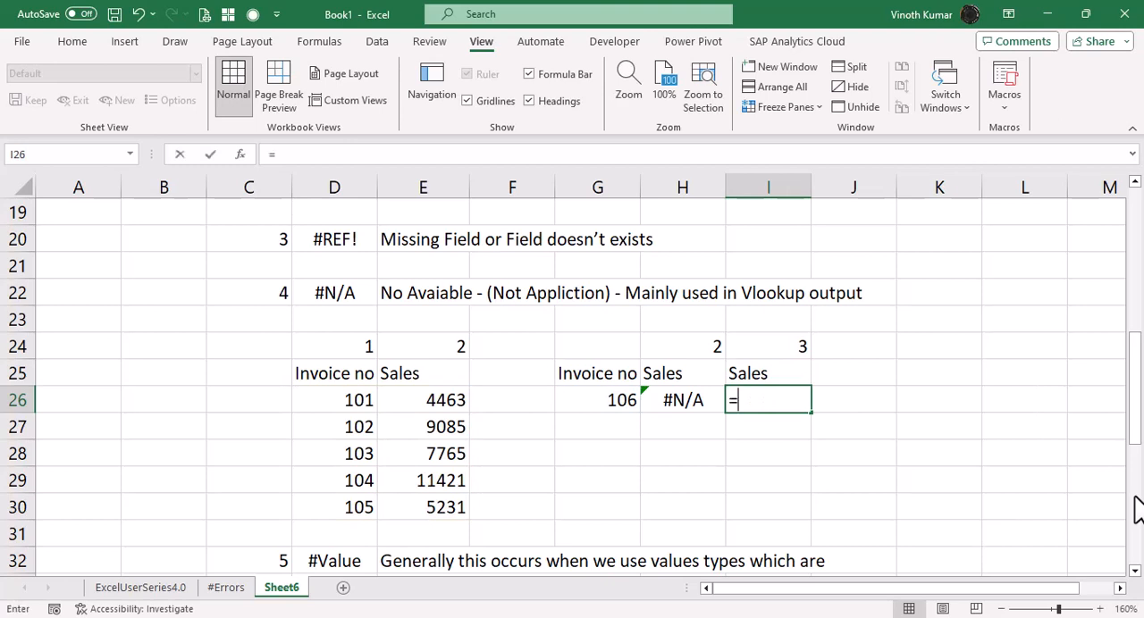
{"action": "type", "text": "vlo"}
{"action": "key", "text": "Tab"}
{"action": "key", "text": "Left"}
{"action": "key", "text": "Left"}
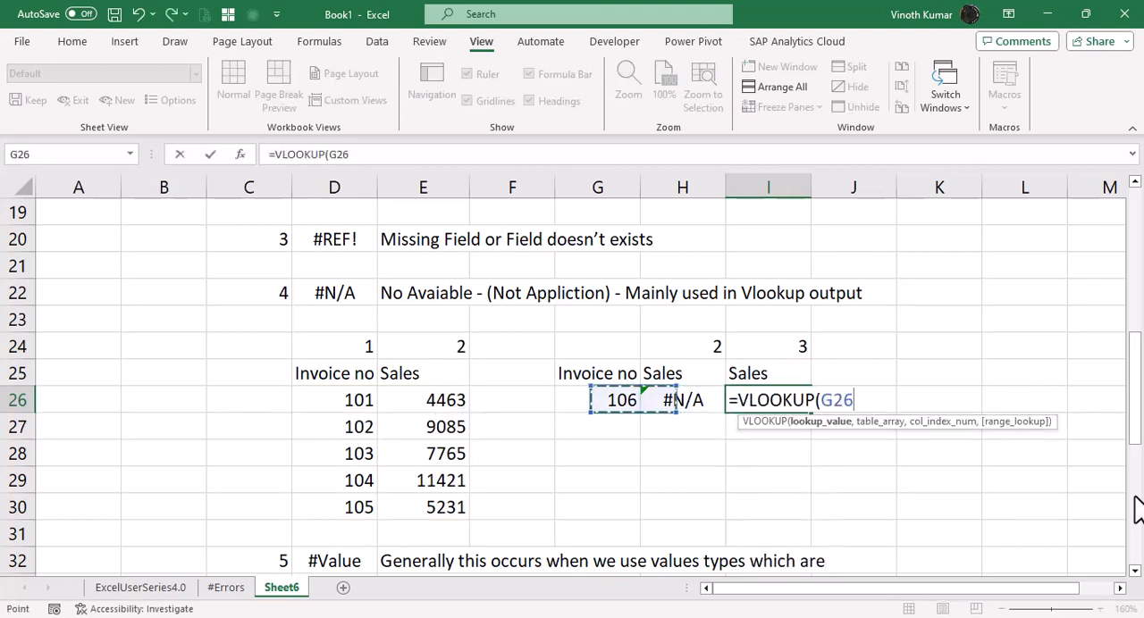
{"action": "type", "text": ","}
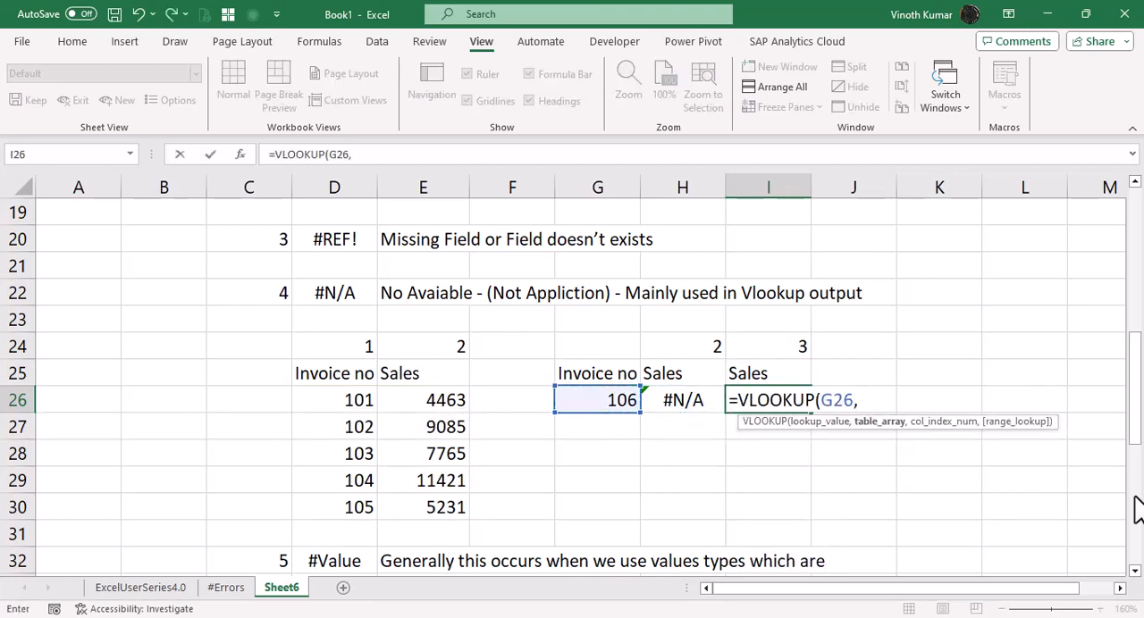
Give the I26 VLOOKUP the absolute range $D$25:$E$30, including the header row, as its table array.
{"action": "key", "text": "Left"}
{"action": "key", "text": "Left"}
{"action": "key", "text": "Left"}
{"action": "key", "text": "Left"}
{"action": "key", "text": "Left"}
{"action": "key", "text": "Up"}
{"action": "key", "text": "shift+Right"}
{"action": "key", "text": "ctrl+shift+Down"}
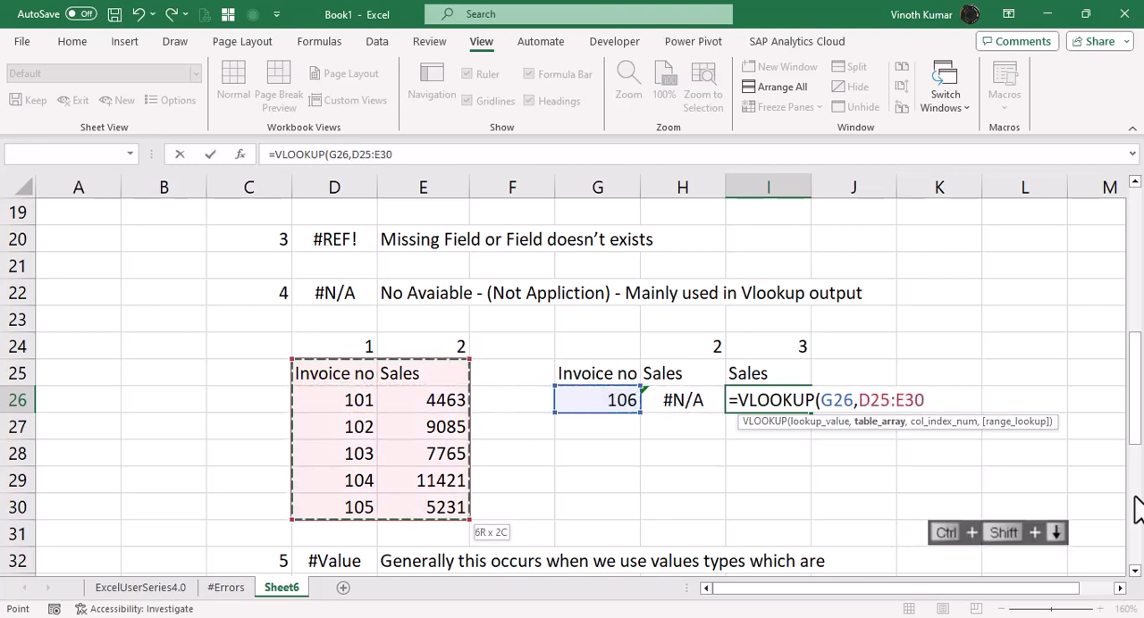
{"action": "key", "text": "F3"}
{"action": "key", "text": "Escape"}
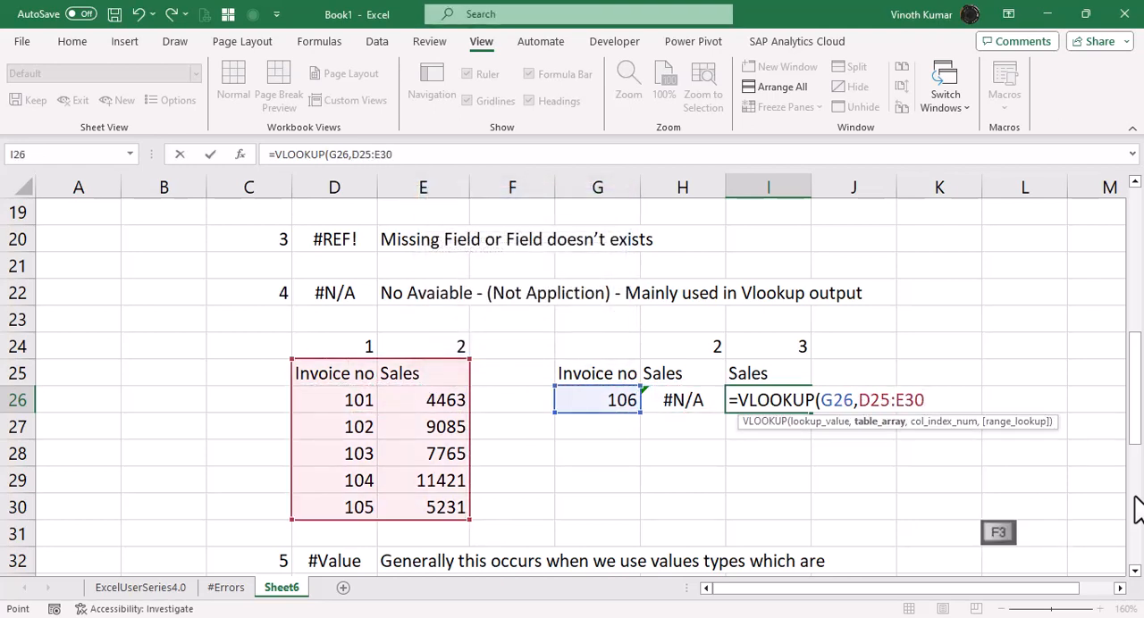
{"action": "key", "text": "F4"}
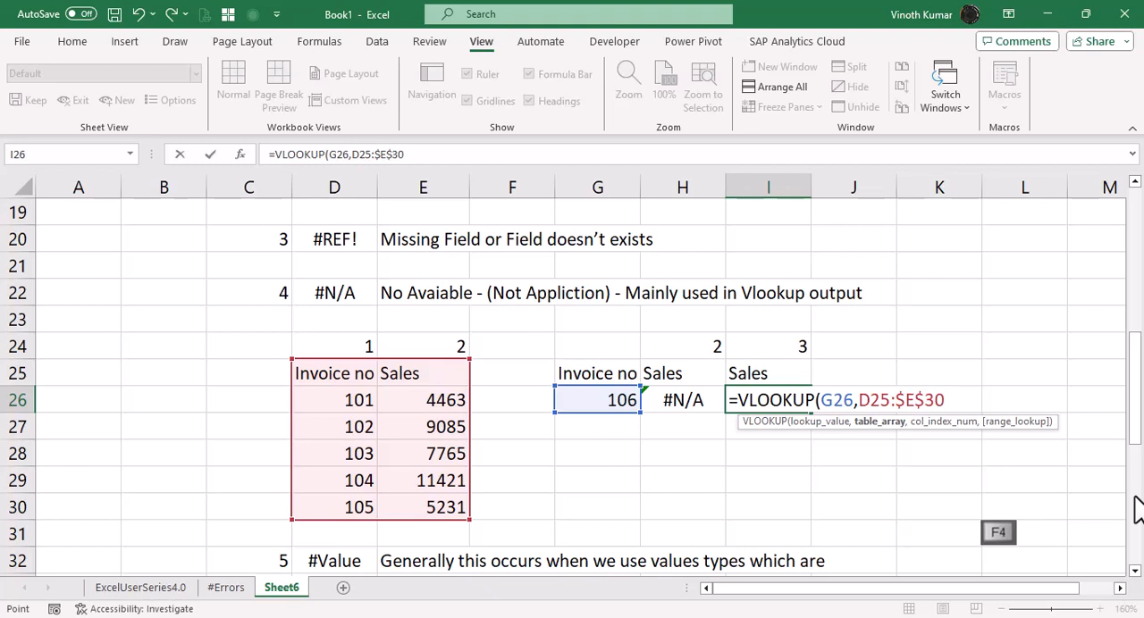
{"action": "key", "text": "F3"}
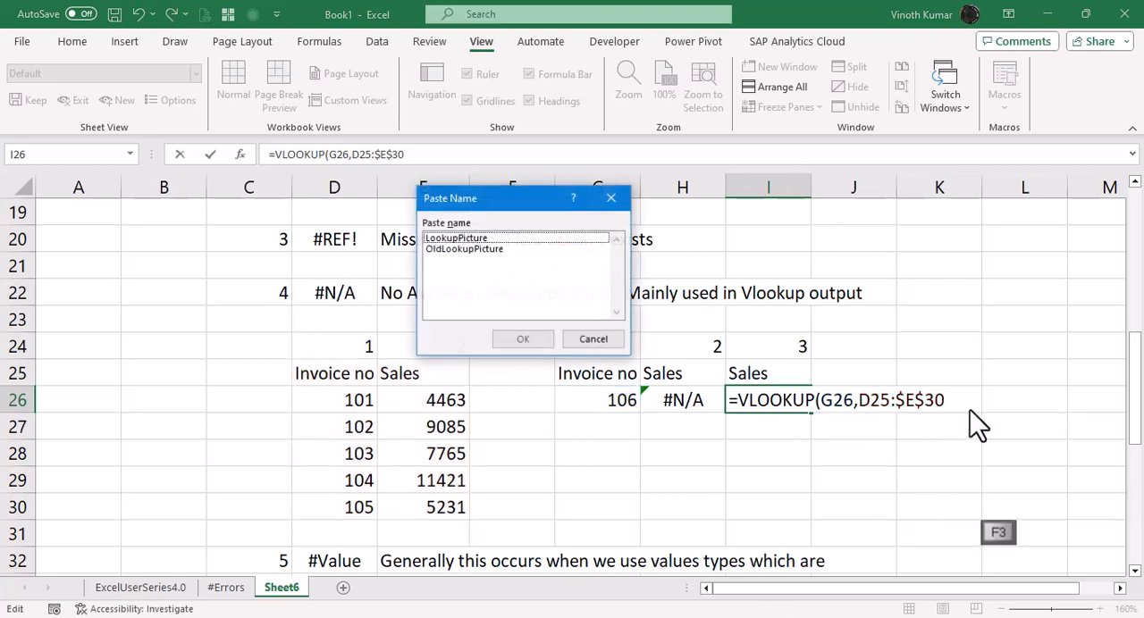
{"action": "key", "text": "Escape"}
{"action": "left_click", "coordinate": [868, 404]}
{"action": "key", "text": "F4"}
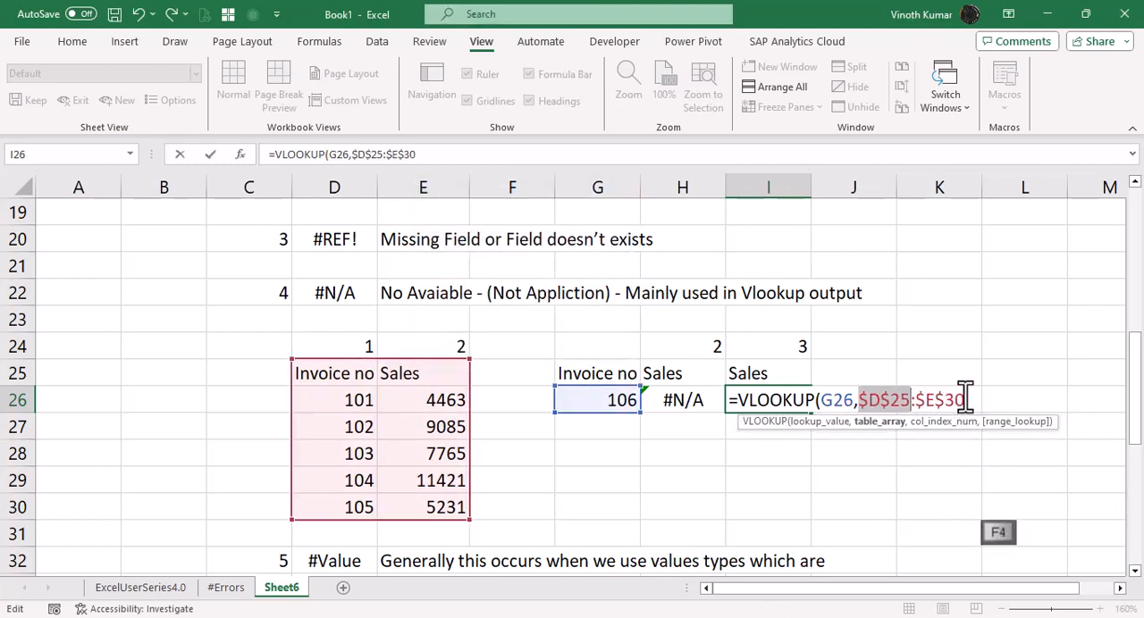
Complete the VLOOKUP in I26 with column index 3 and 0 for an exact match.
{"action": "type", "text": ","}
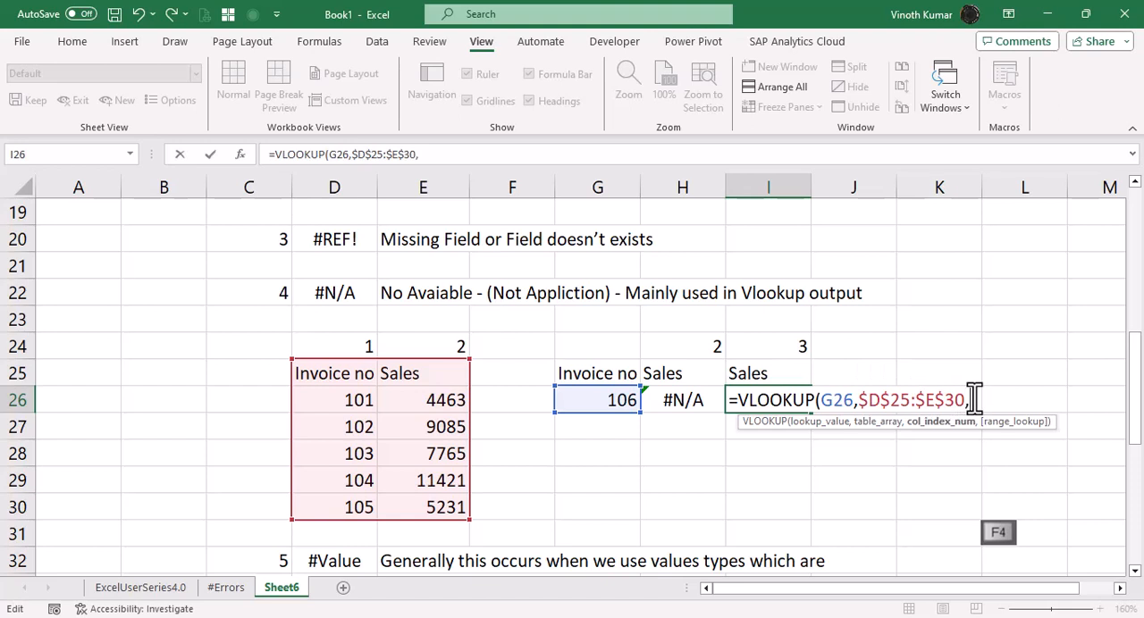
{"action": "type", "text": "3,0"}
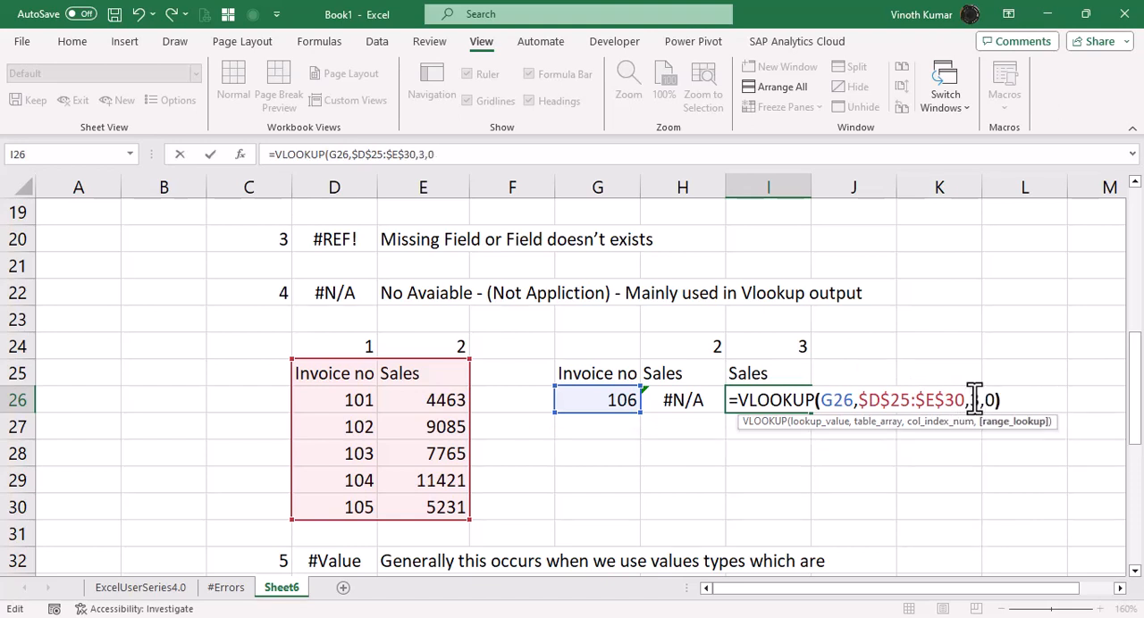
{"action": "key", "text": "Return"}
{"action": "key", "text": "Up"}
{"action": "key", "text": "Up"}
{"action": "key", "text": "Down"}
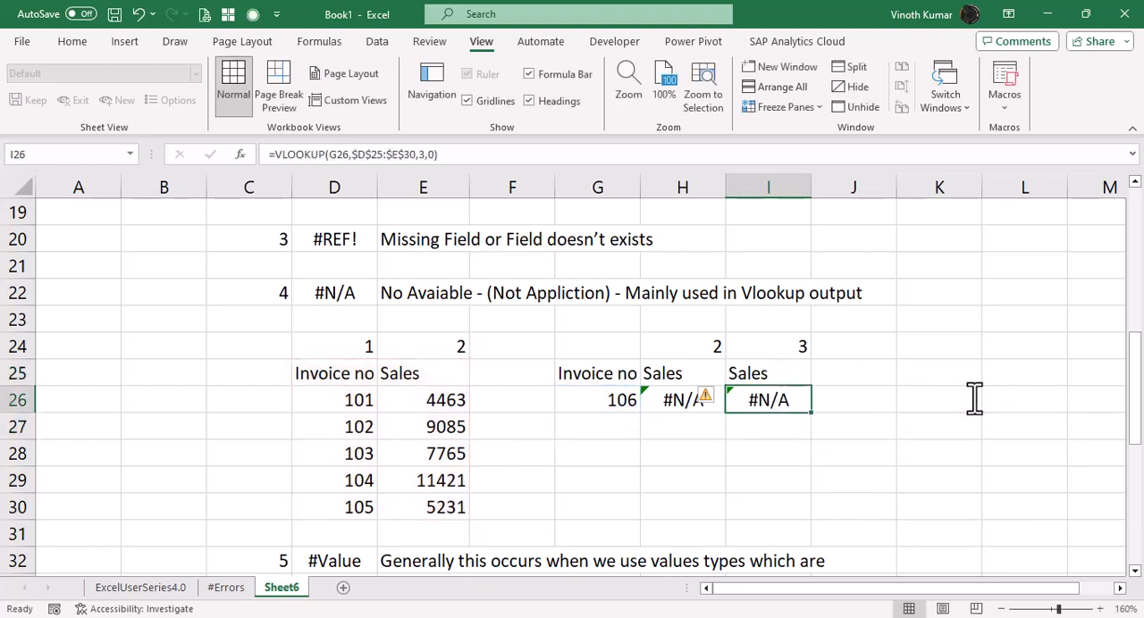
Replace the typed column index in I26's VLOOKUP with the absolute reference $I$24.
{"action": "key", "text": "F2"}
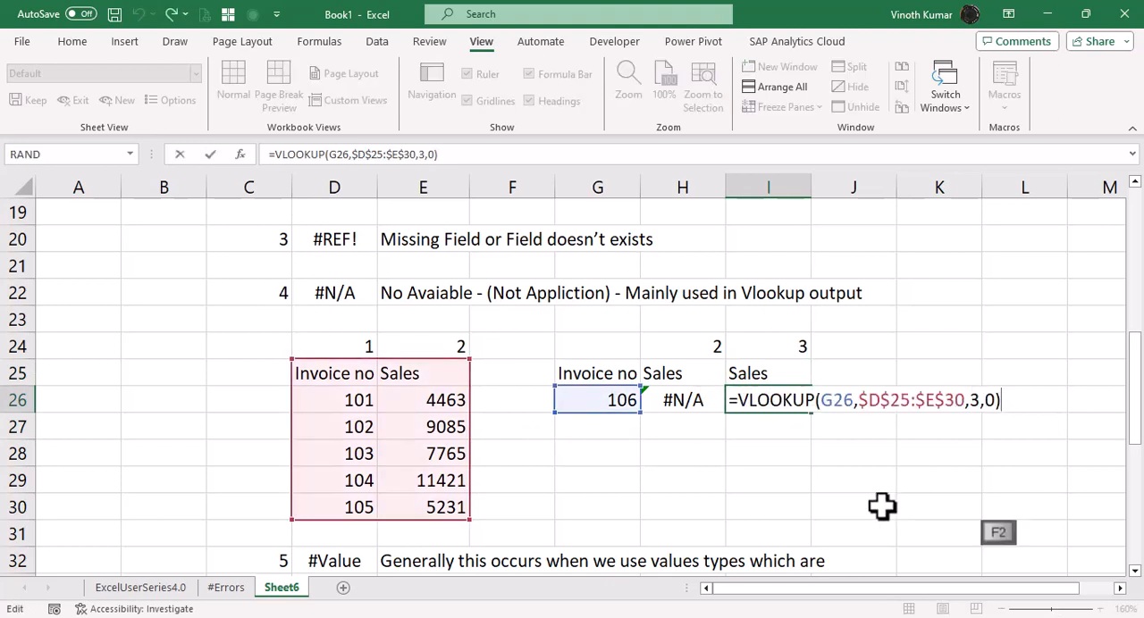
{"action": "key", "text": "Left"}
{"action": "key", "text": "Left"}
{"action": "key", "text": "Left"}
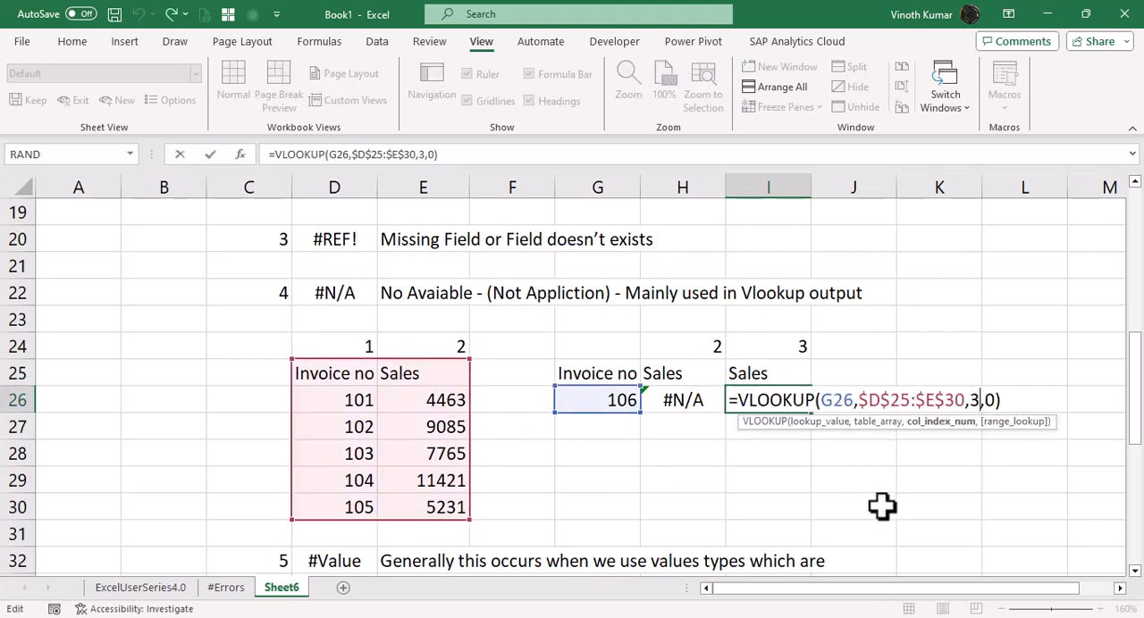
{"action": "key", "text": "BackSpace"}
{"action": "left_click", "coordinate": [779, 345]}
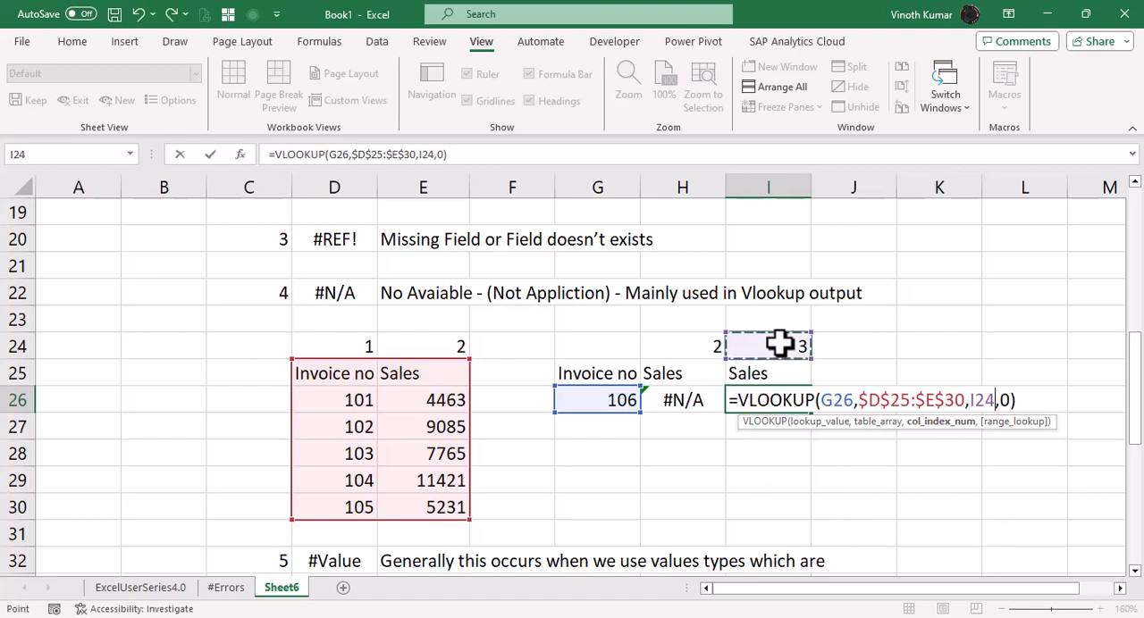
{"action": "key", "text": "F4"}
{"action": "key", "text": "ctrl+Return"}
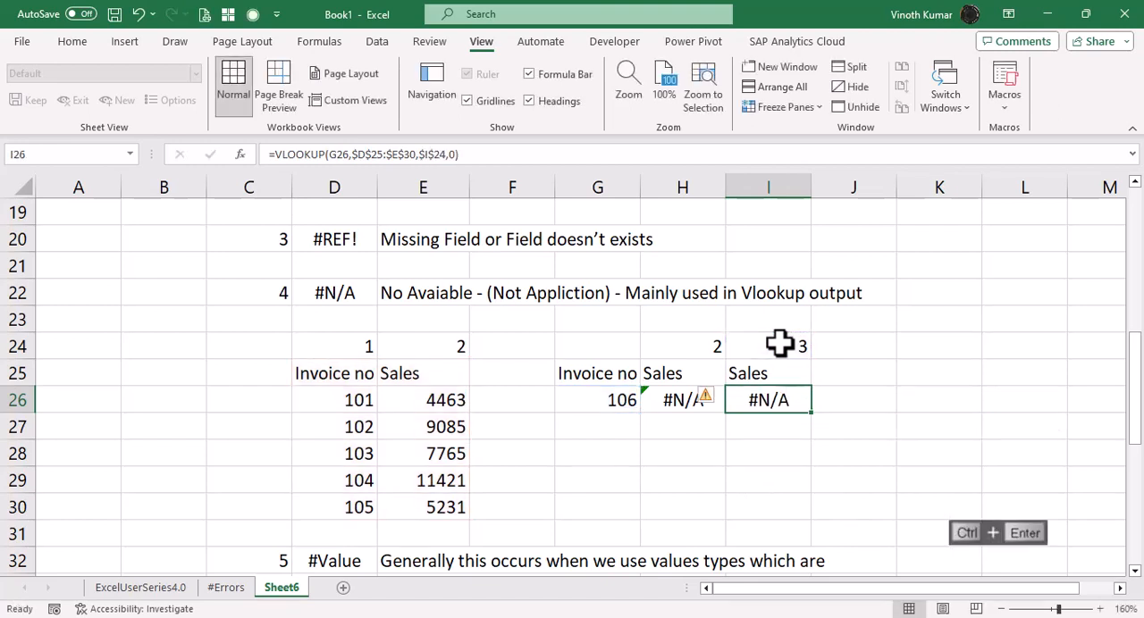
Change the lookup invoice number in G26 to 105.
{"action": "key", "text": "Left"}
{"action": "key", "text": "Left"}
{"action": "key", "text": "F2"}
{"action": "key", "text": "BackSpace"}
{"action": "type", "text": "5"}
{"action": "key", "text": "Return"}
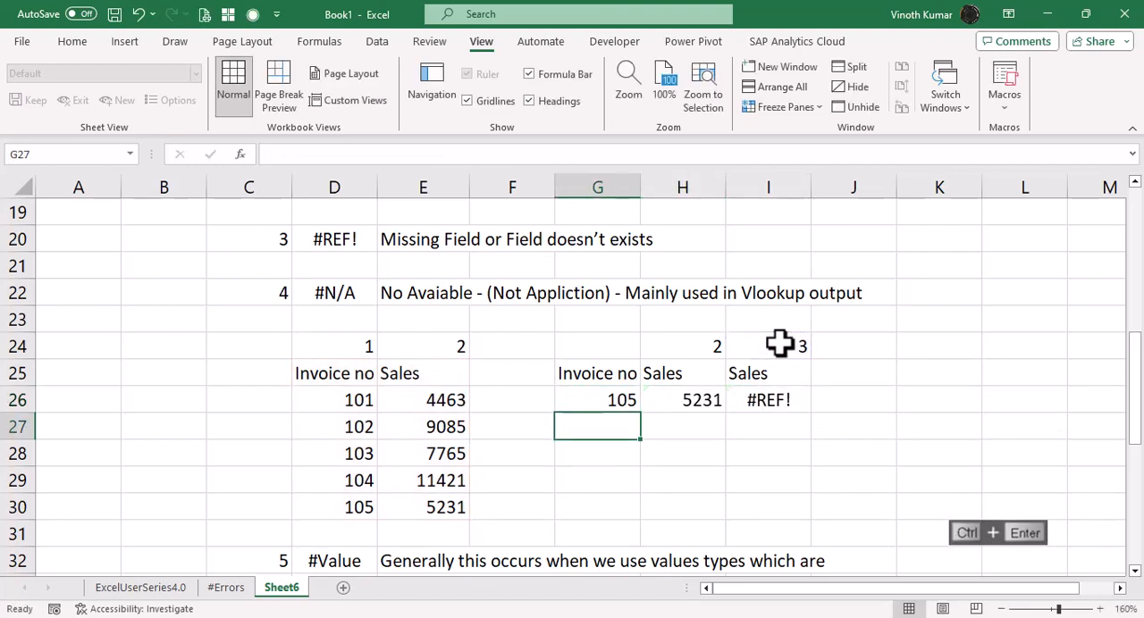
Switch the lookup invoice number in G26 to 106 and back to 105 to compare the lookup results.
{"action": "key", "text": "Up"}
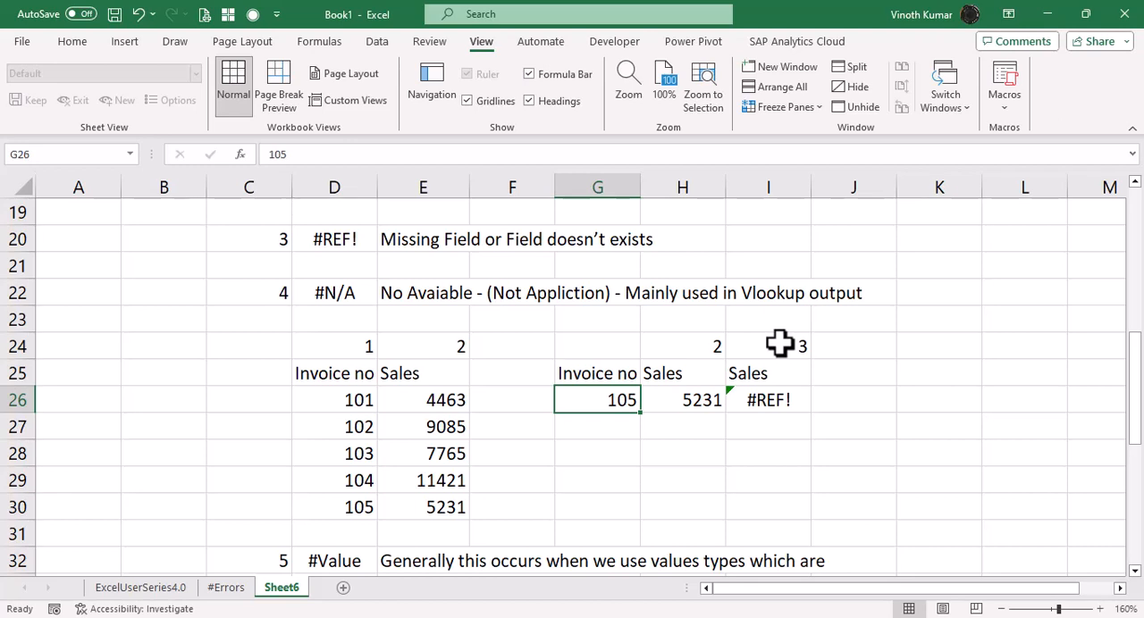
{"action": "type", "text": "106"}
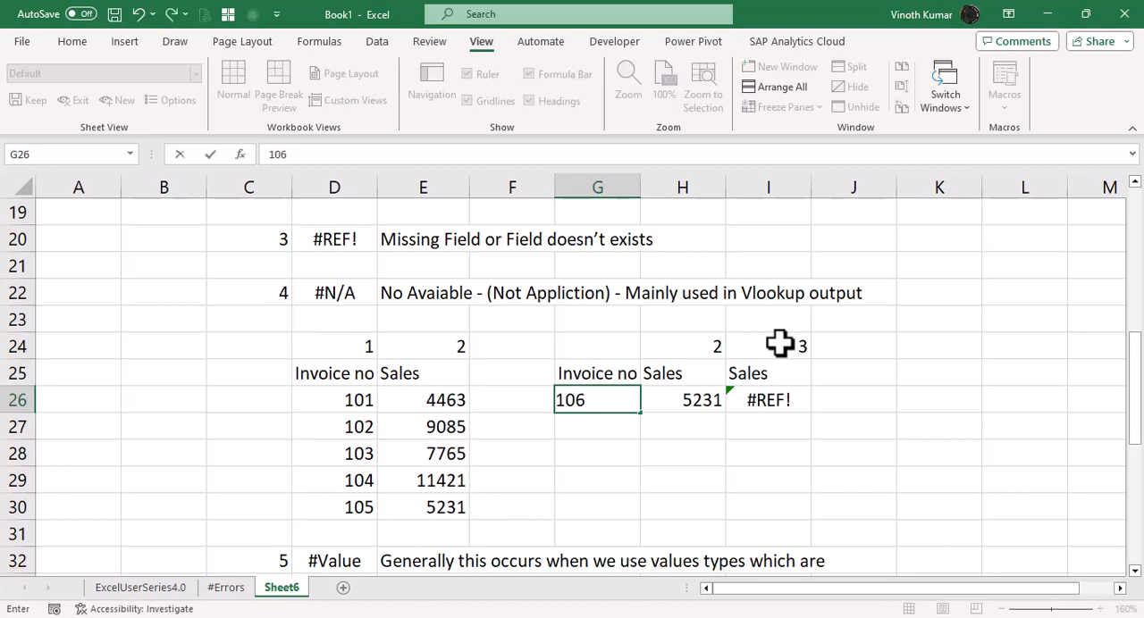
{"action": "key", "text": "Return"}
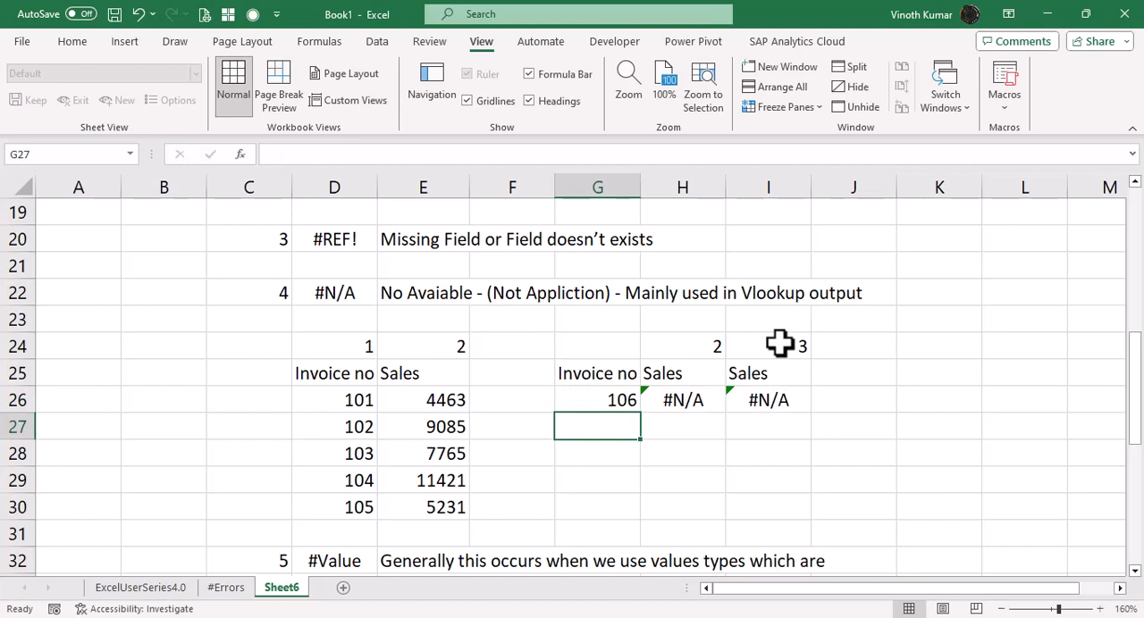
{"action": "key", "text": "Up"}
{"action": "type", "text": "105"}
{"action": "key", "text": "Return"}
{"action": "key", "text": "Up"}
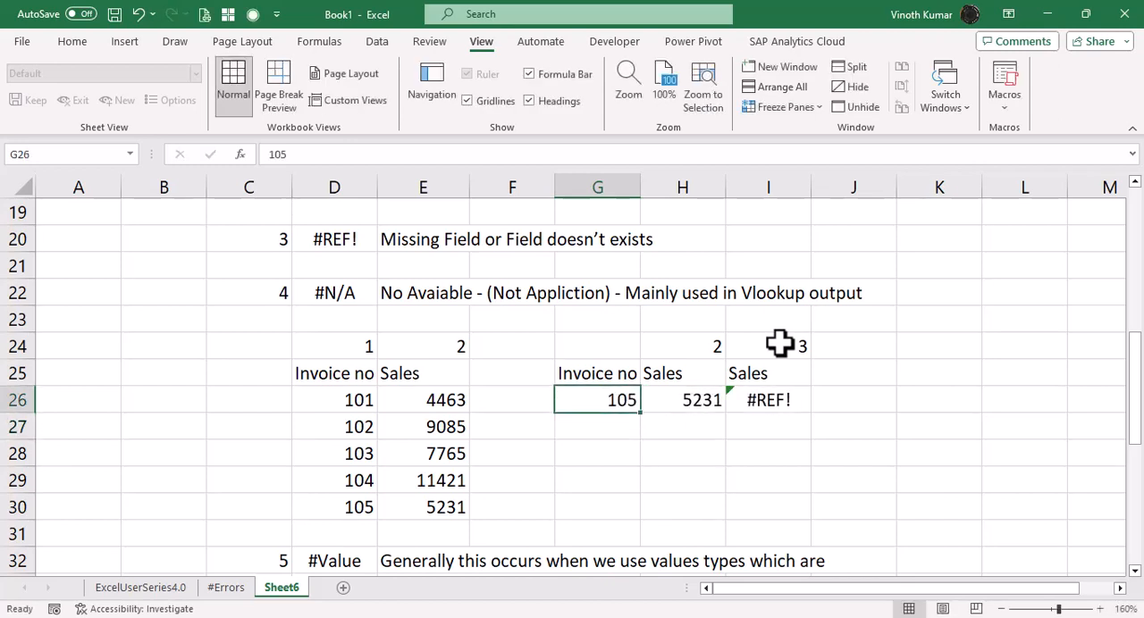
Convert the VLOOKUP in I26 to a static value with Paste Special, and undo the last changes.
{"action": "key", "text": "Right"}
{"action": "key", "text": "Right"}
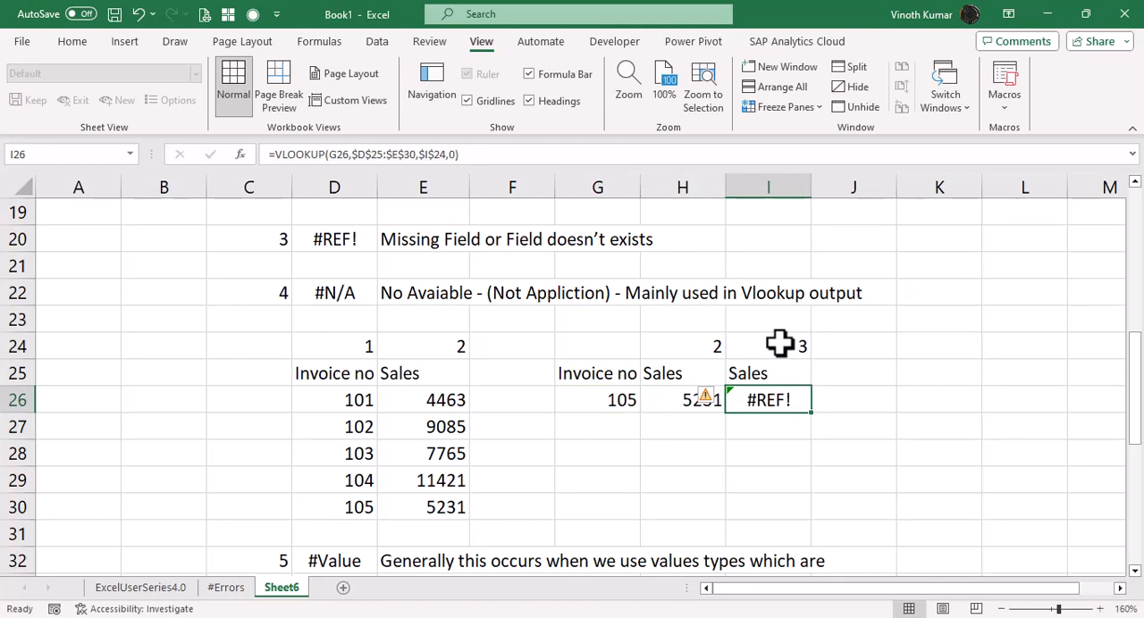
{"action": "key", "text": "ctrl+c"}
{"action": "key", "text": "alt+e"}
{"action": "key", "text": "s"}
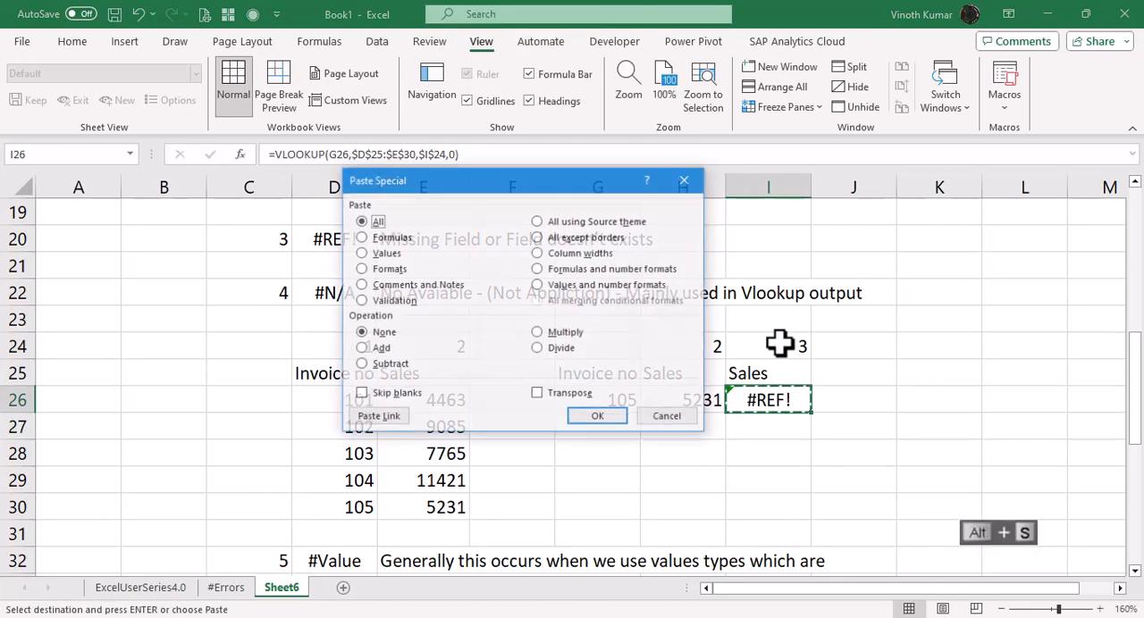
{"action": "key", "text": "alt+v"}
{"action": "key", "text": "Return"}
{"action": "key", "text": "ctrl+z"}
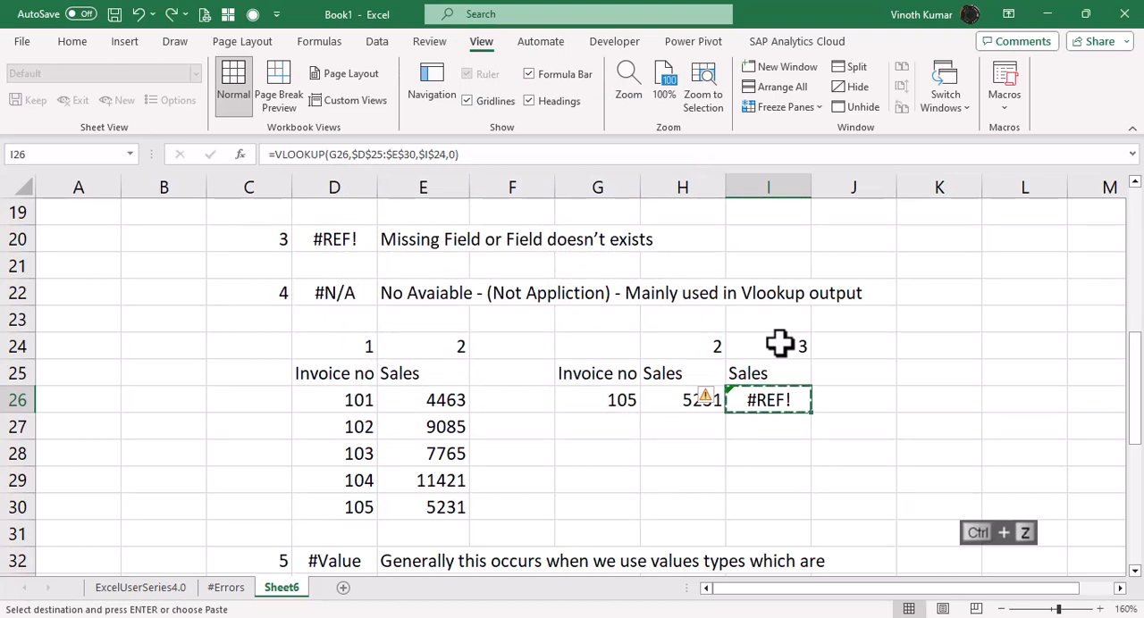
{"action": "key", "text": "ctrl+z"}
{"action": "key", "text": "ctrl+z"}
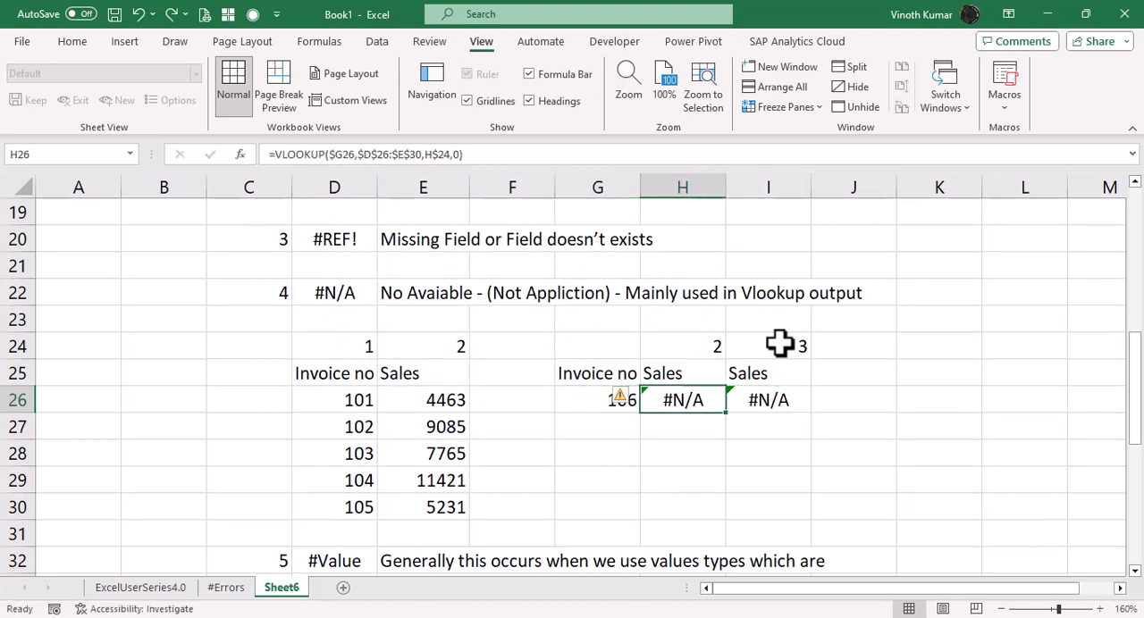
Set the lookup invoice number in G26 to 105.
{"action": "key", "text": "Left"}
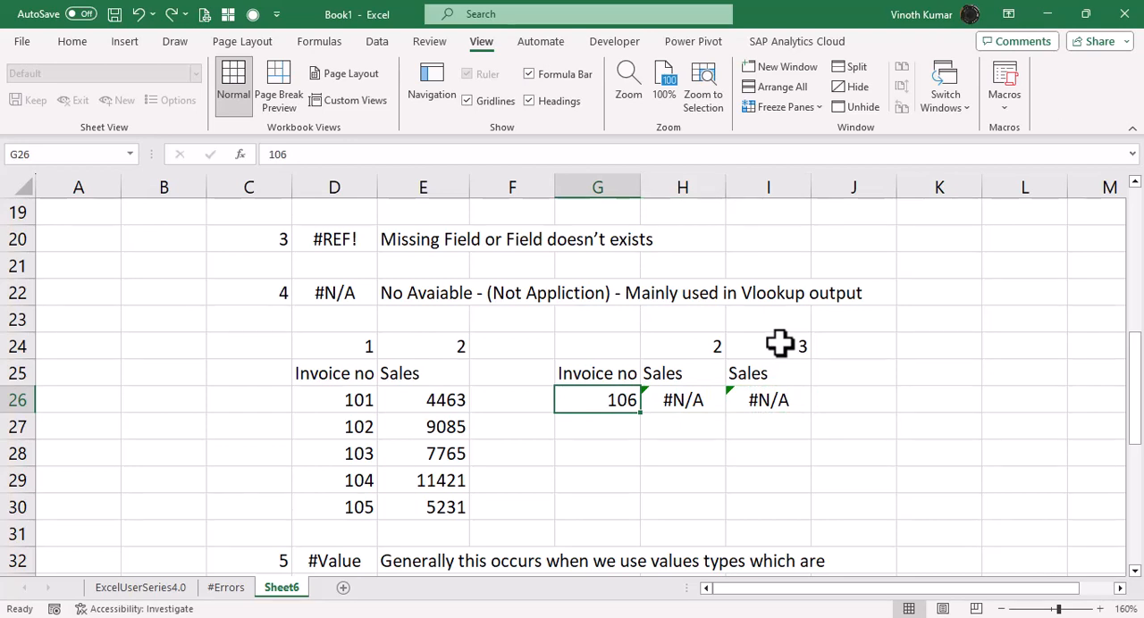
{"action": "type", "text": "105"}
{"action": "key", "text": "Return"}
{"action": "key", "text": "Up"}
Enter "Google Sheet" in K26 and autofit the width of column K to the text.
{"action": "key", "text": "Right"}
{"action": "key", "text": "Right"}
{"action": "key", "text": "Right"}
{"action": "key", "text": "Right"}
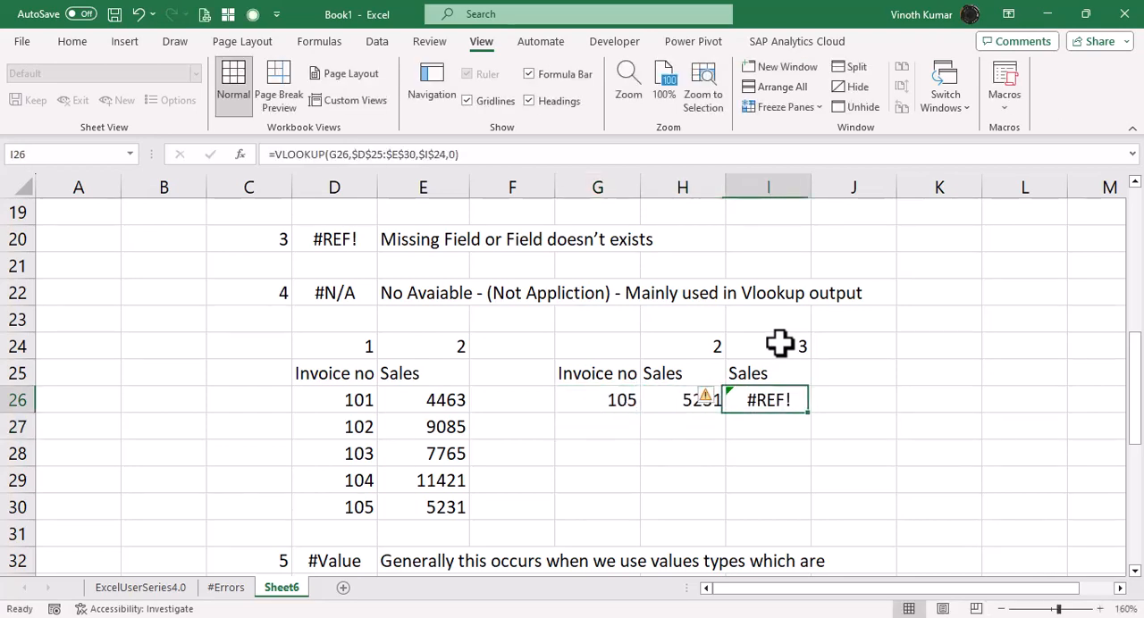
{"action": "type", "text": "Google Sheet"}
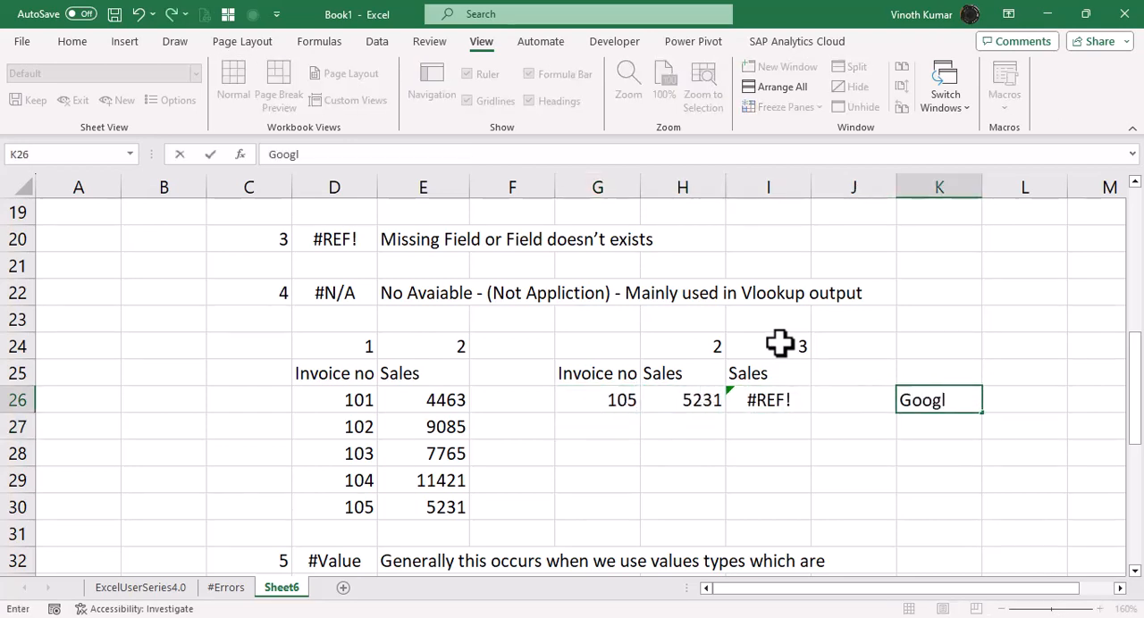
{"action": "key", "text": "Return"}
{"action": "key", "text": "Up"}
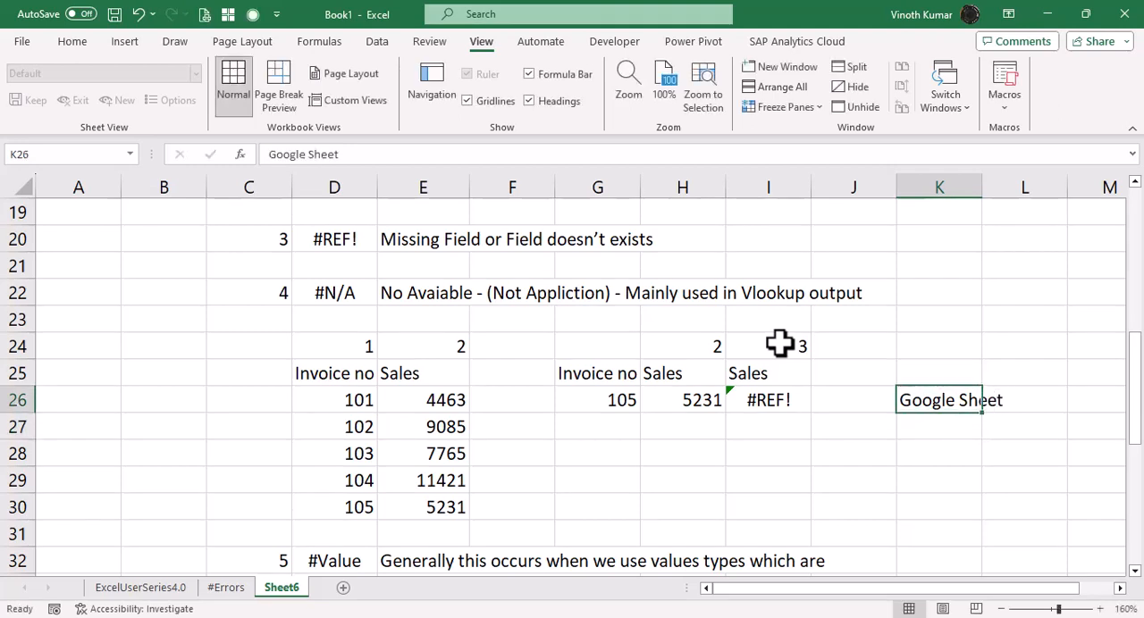
{"action": "key", "text": "alt+o"}
{"action": "key", "text": "c"}
{"action": "key", "text": "a"}
Copy I26 and paste it over itself as a value to replace the VLOOKUP formula.
{"action": "key", "text": "Left"}
{"action": "key", "text": "Left"}
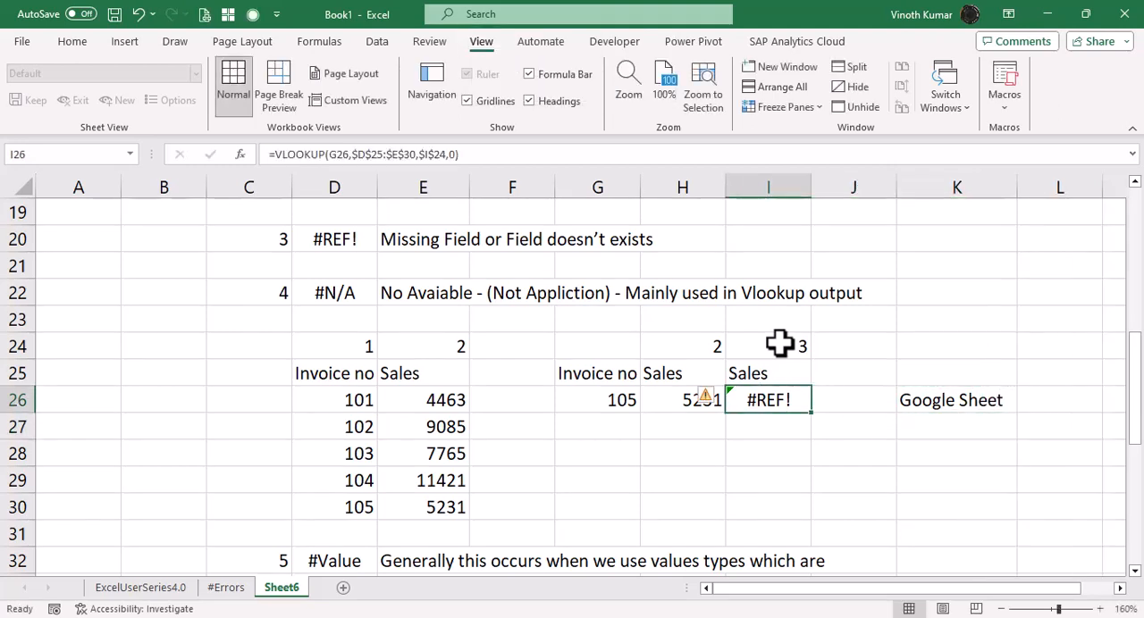
{"action": "key", "text": "ctrl+c"}
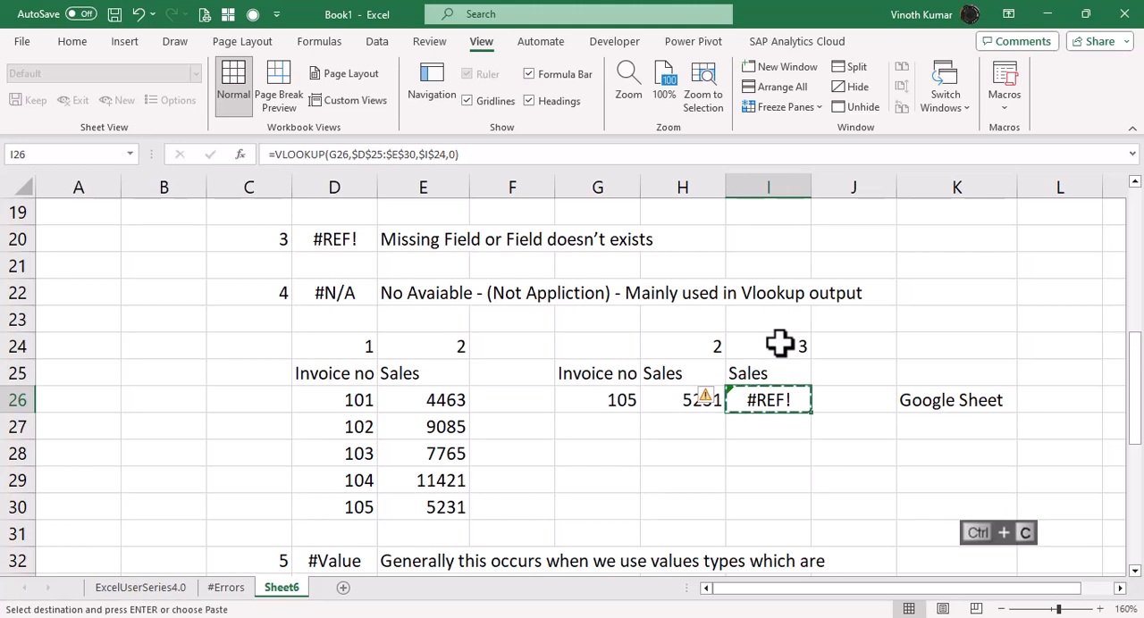
{"action": "key", "text": "ctrl+shift+v"}
{"action": "key", "text": "ctrl"}
{"action": "key", "text": "Escape"}
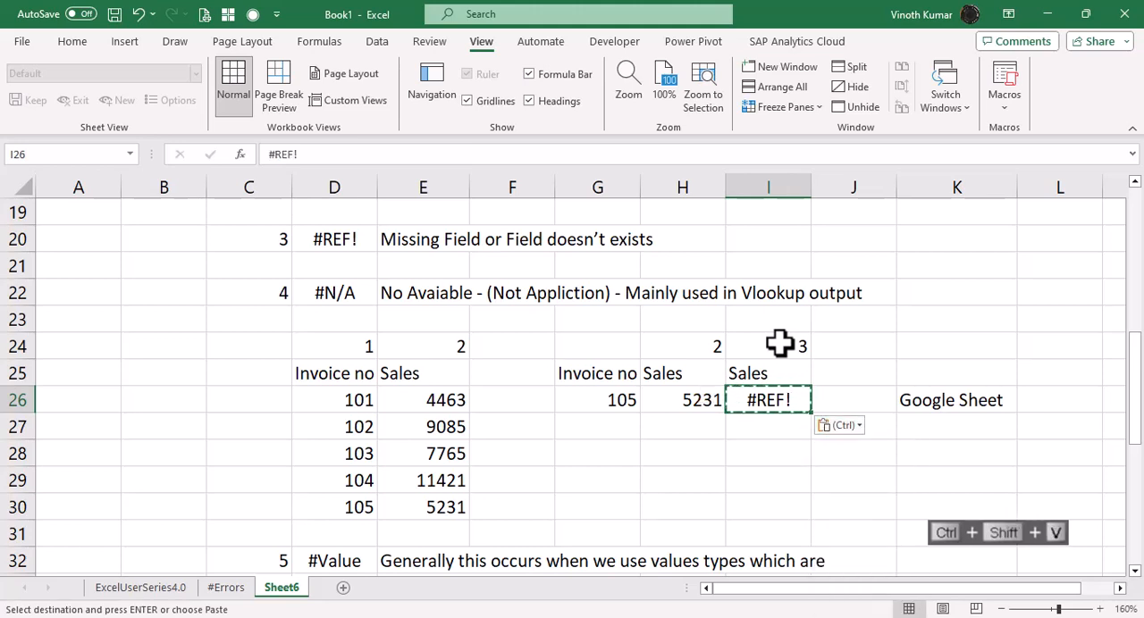
{"action": "key", "text": "Escape"}
Change the lookup invoice number in G26 to 106 and check the pasted value in I26.
{"action": "key", "text": "Left"}
{"action": "key", "text": "Left"}
{"action": "type", "text": "106"}
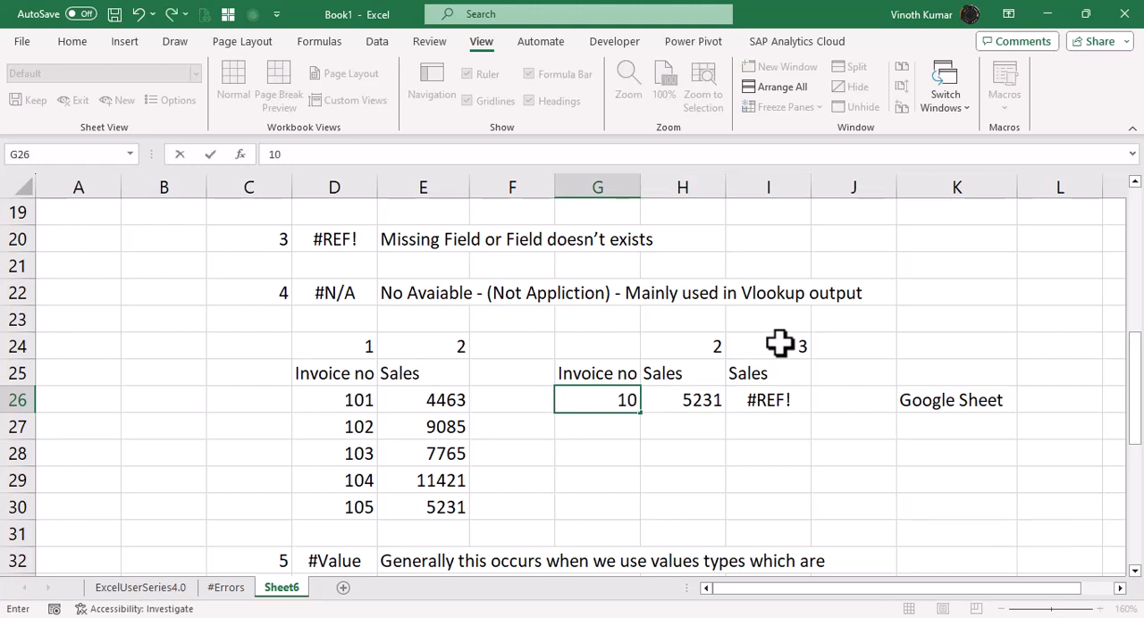
{"action": "key", "text": "Return"}
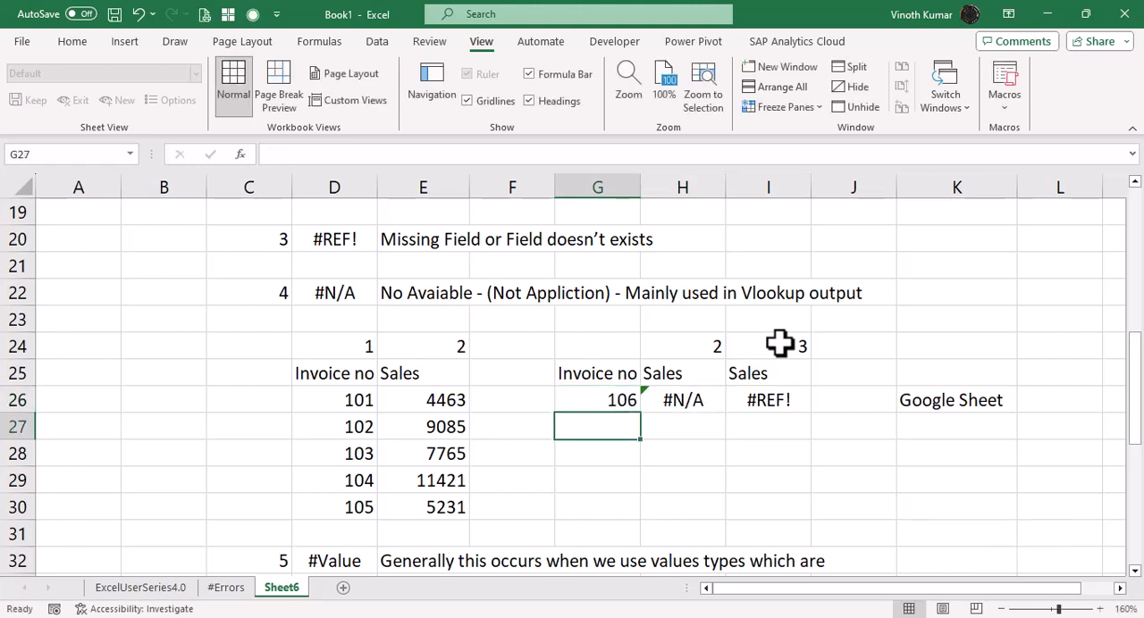
{"action": "key", "text": "Up"}
{"action": "key", "text": "Right"}
{"action": "key", "text": "Right"}
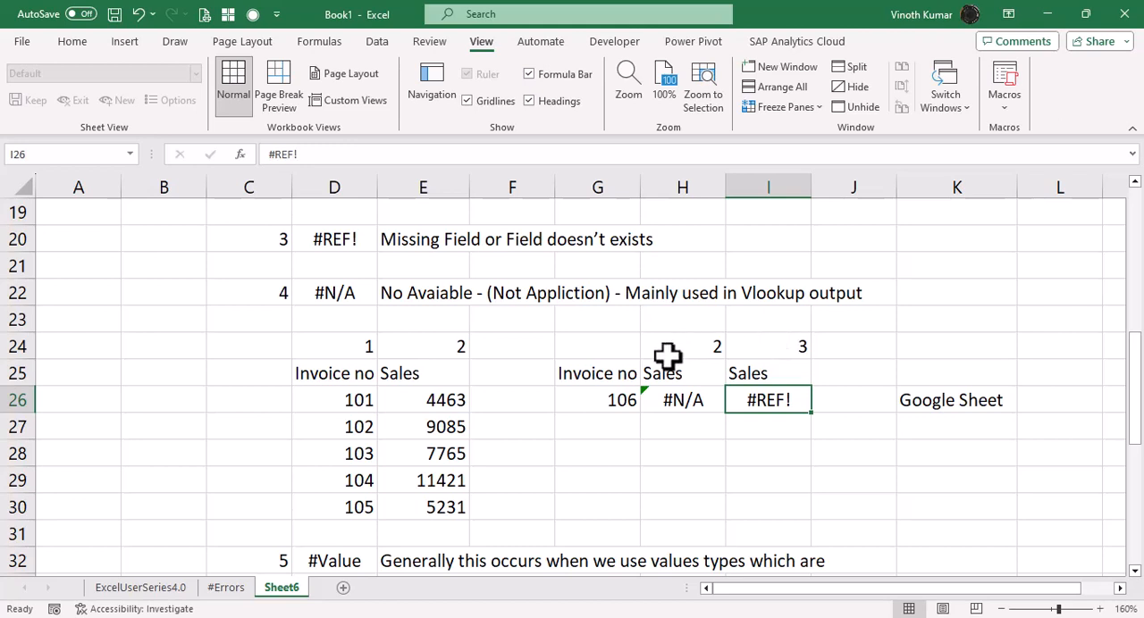
Inspect the SUM formulas in E35 and E37 of the #Value example and compare the ranges they reference.
{"action": "scroll", "coordinate": [711, 439], "scroll_direction": "down", "scroll_amount": 2}
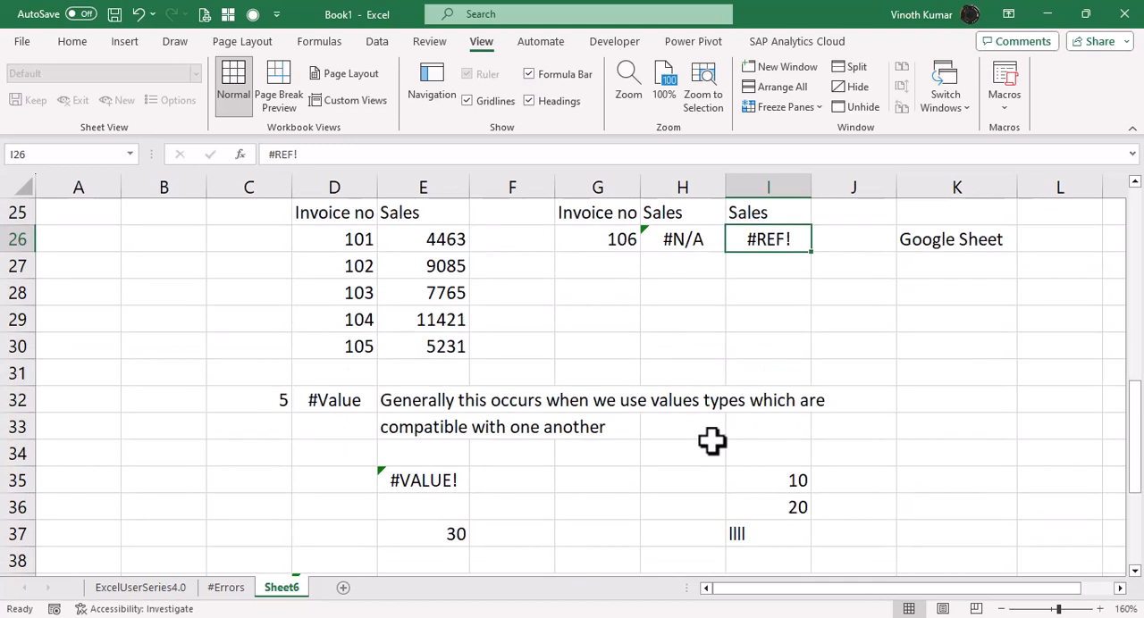
{"action": "left_click", "coordinate": [411, 482]}
{"action": "key", "text": "F2"}
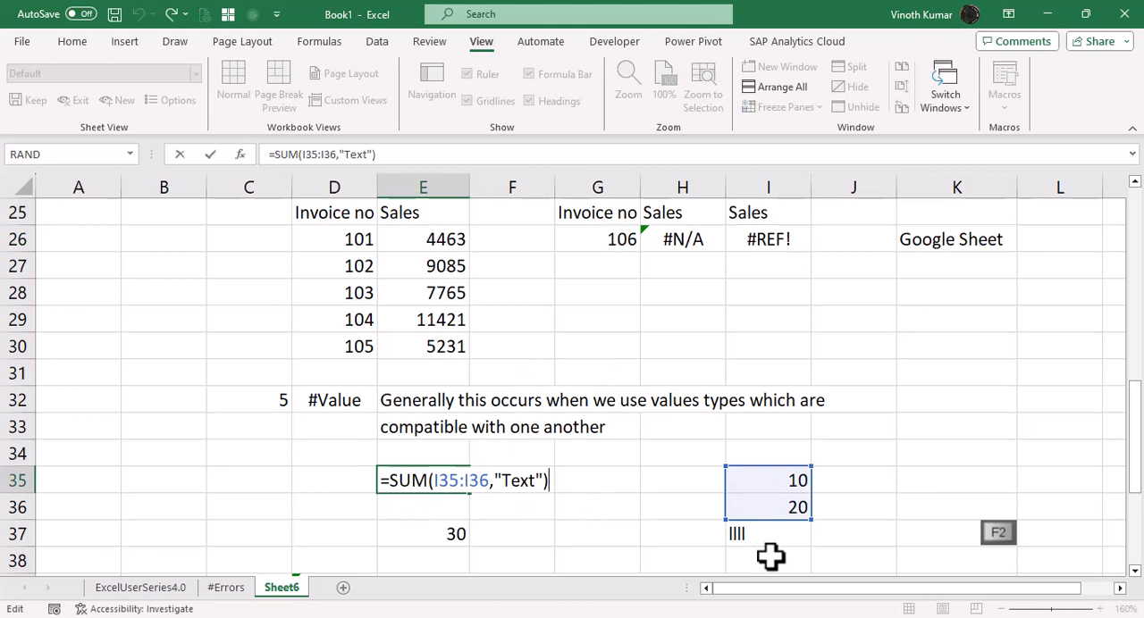
{"action": "key", "text": "ctrl+Return"}
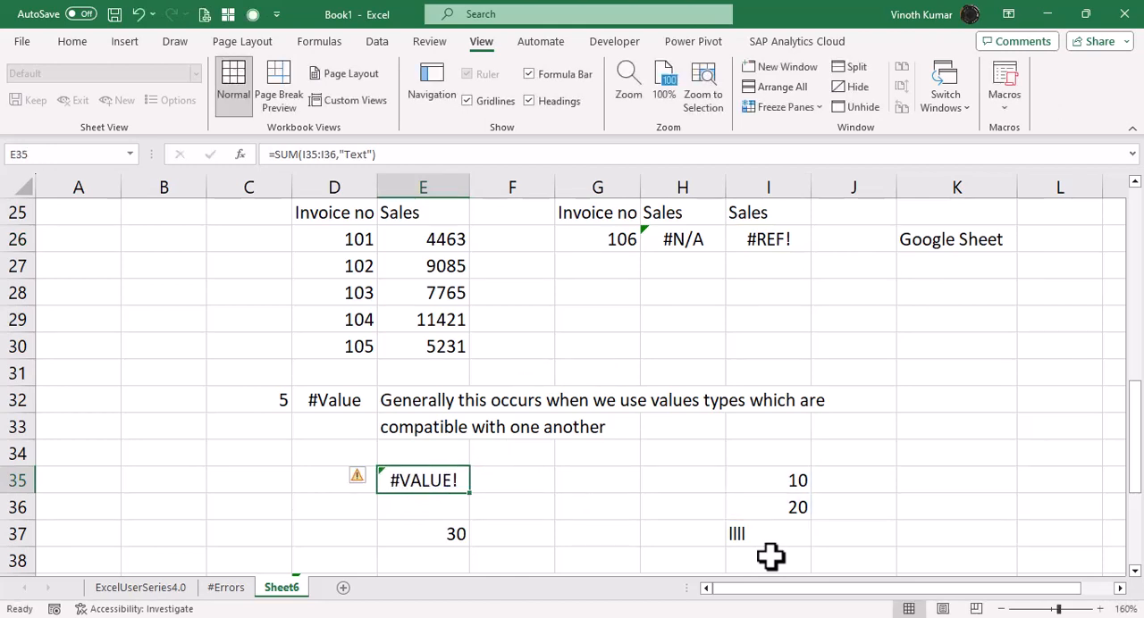
{"action": "key", "text": "Down"}
{"action": "key", "text": "Down"}
{"action": "key", "text": "F2"}
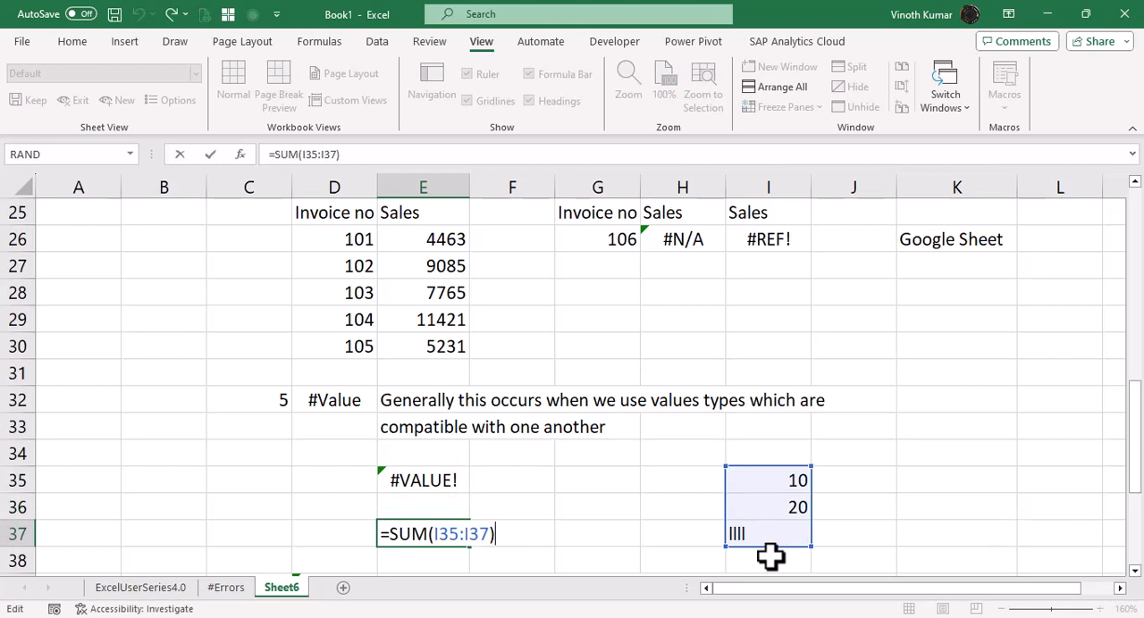
{"action": "key", "text": "ctrl+Return"}
{"action": "key", "text": "Up"}
{"action": "key", "text": "Up"}
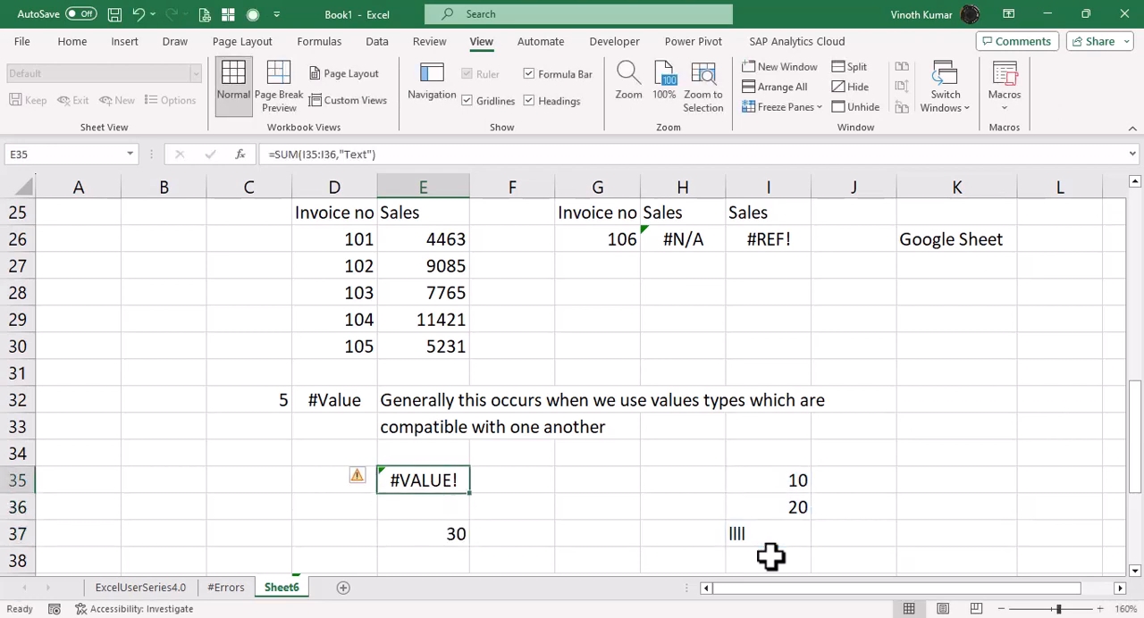
Replace the "Text" argument of E35's SUM formula with "LLL" and review the edited formula.
{"action": "key", "text": "F2"}
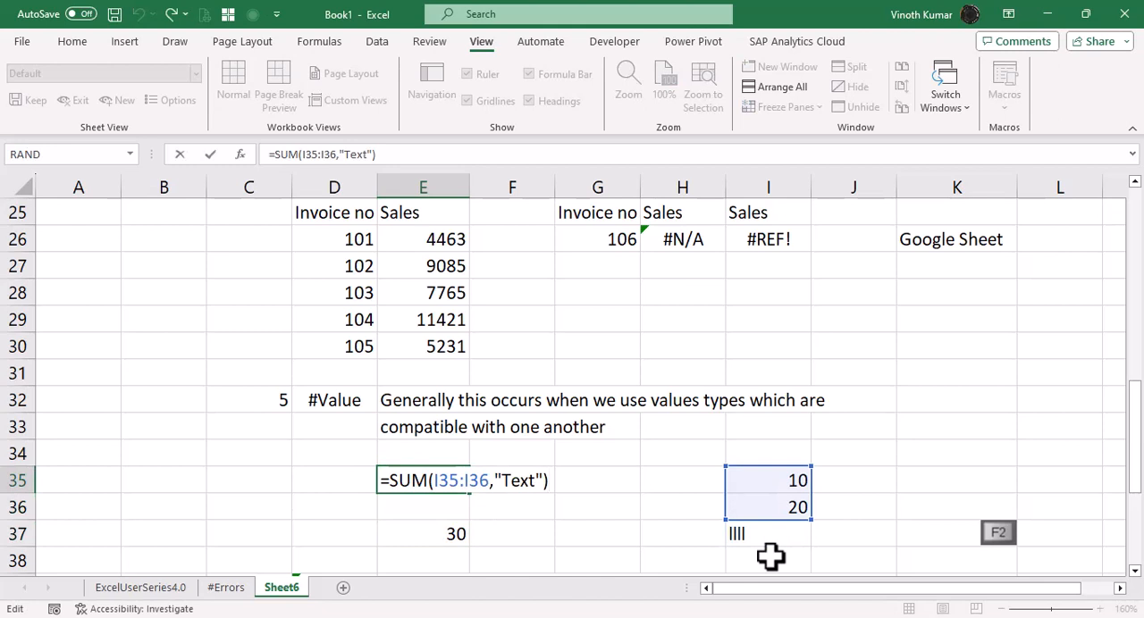
{"action": "key", "text": "Left"}
{"action": "key", "text": "Left"}
{"action": "key", "text": "BackSpace"}
{"action": "key", "text": "BackSpace"}
{"action": "key", "text": "BackSpace"}
{"action": "key", "text": "BackSpace"}
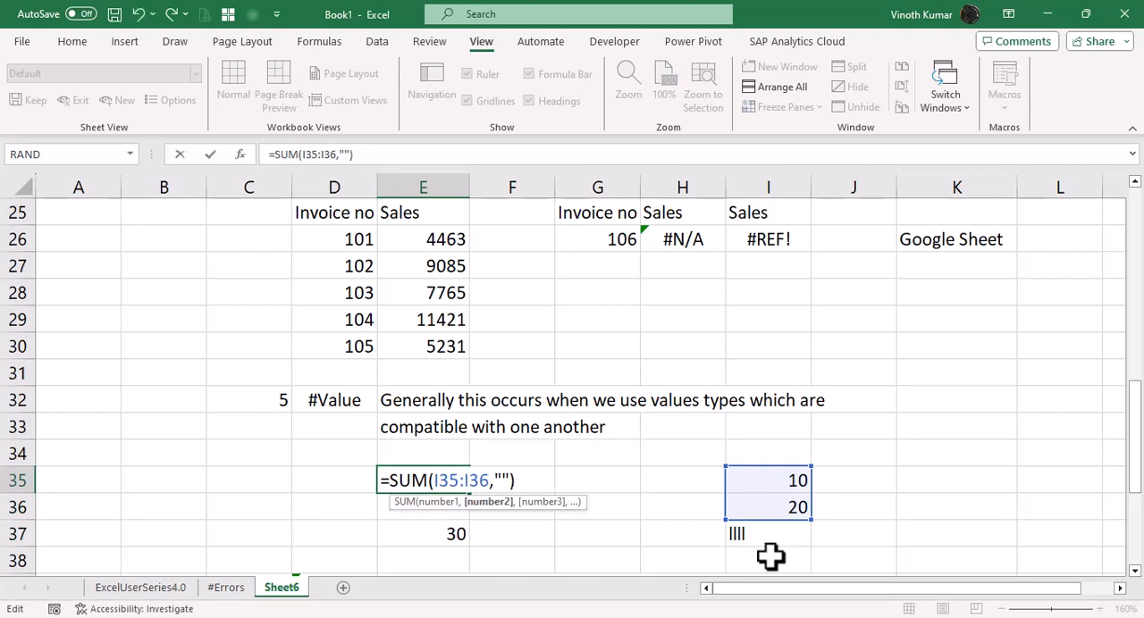
{"action": "type", "text": "LLL"}
{"action": "key", "text": "Return"}
{"action": "key", "text": "Up"}
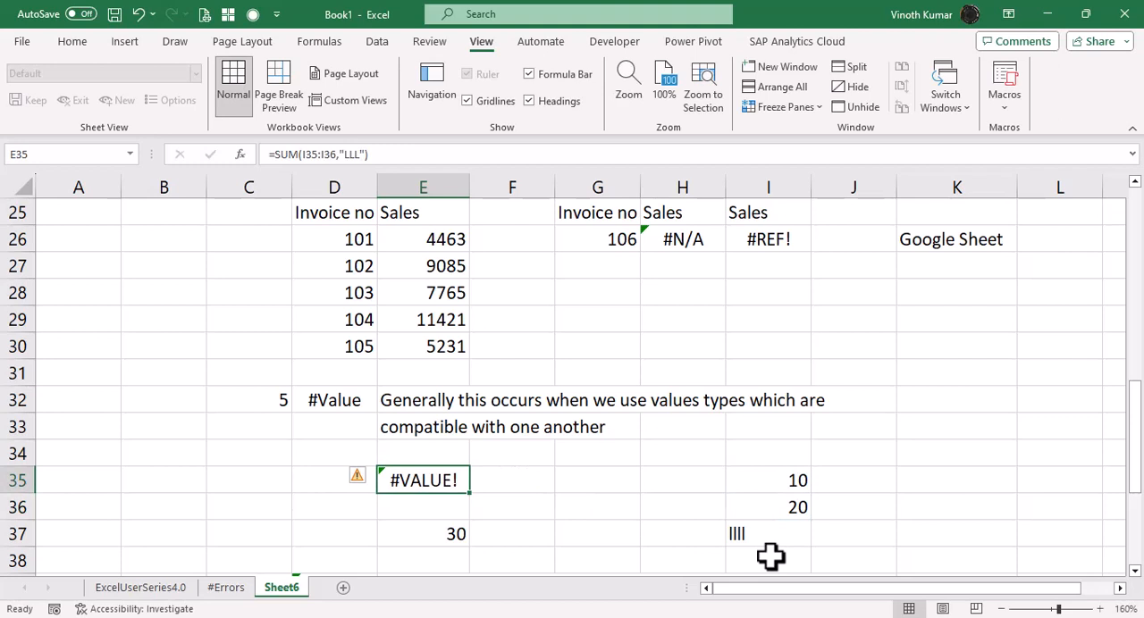
{"action": "key", "text": "F2"}
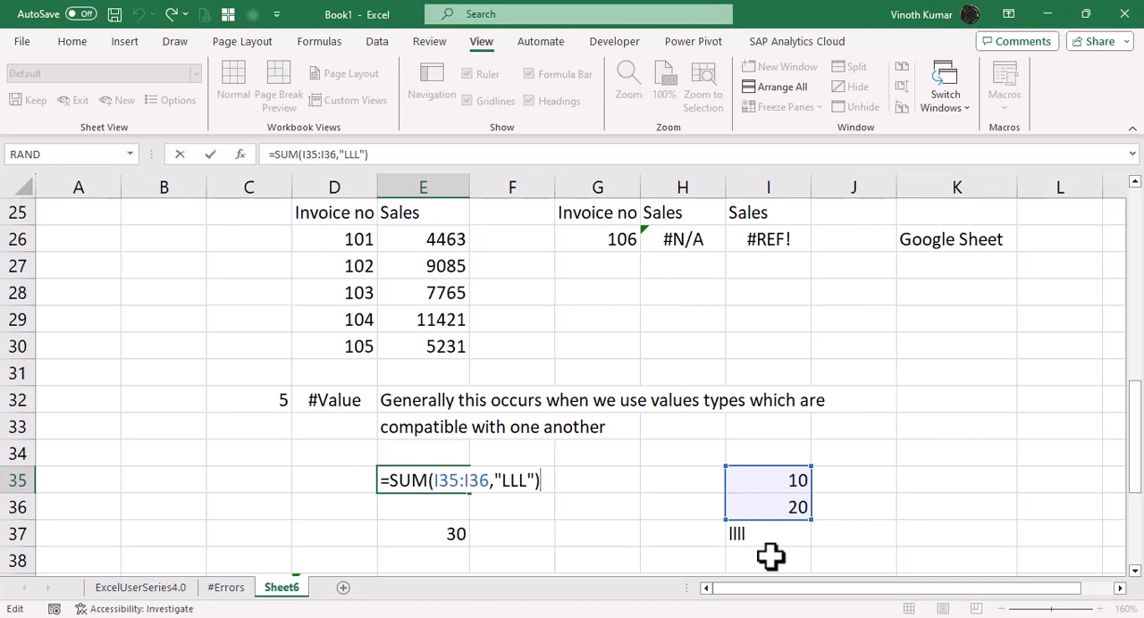
{"action": "key", "text": "Escape"}
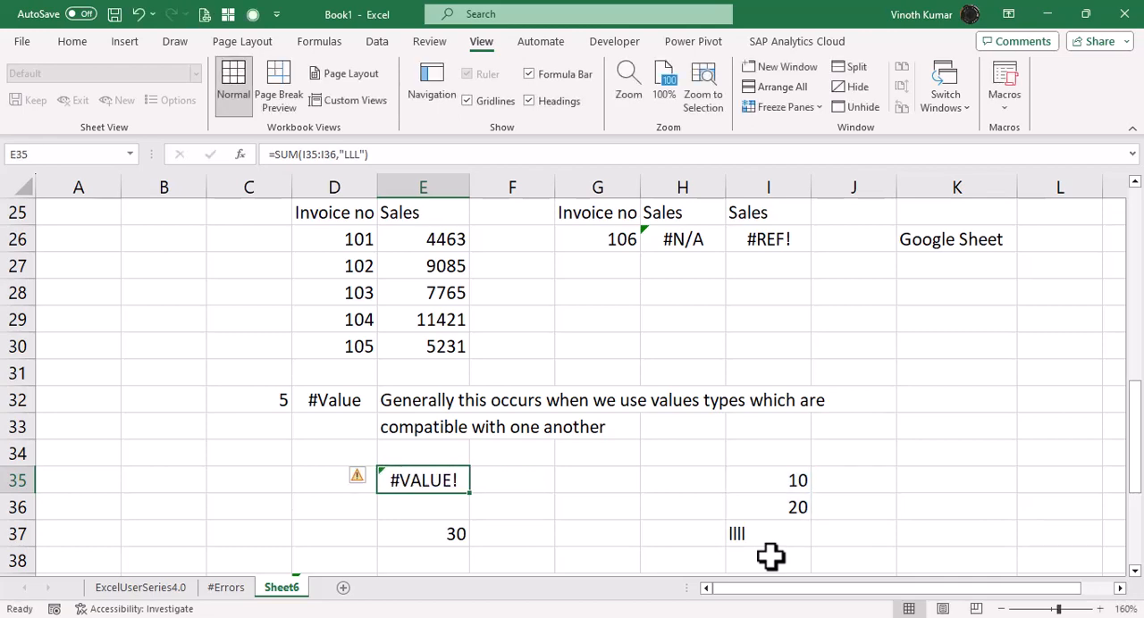
Clear D41 in the #NUM! example, enter the formula =1000^1000 again and review it.
{"action": "key", "text": "Down"}
{"action": "key", "text": "Down"}
{"action": "key", "text": "Down"}
{"action": "key", "text": "Down"}
{"action": "key", "text": "Down"}
{"action": "key", "text": "Down"}
{"action": "key", "text": "Down"}
{"action": "key", "text": "Down"}
{"action": "key", "text": "Down"}
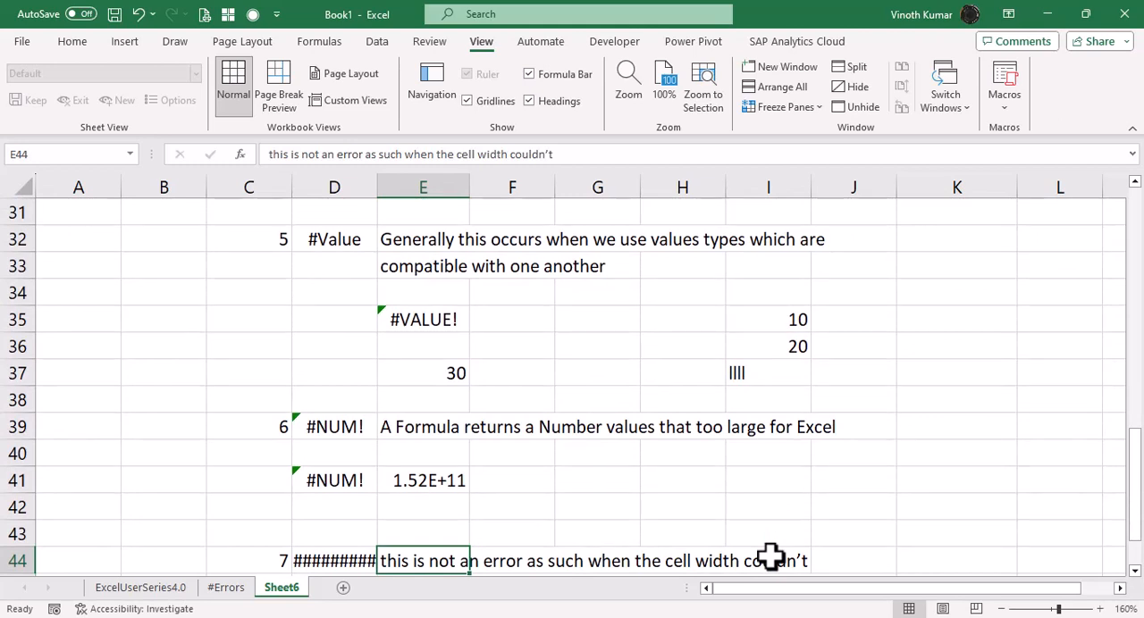
{"action": "key", "text": "Up"}
{"action": "key", "text": "Up"}
{"action": "key", "text": "Up"}
{"action": "key", "text": "Left"}
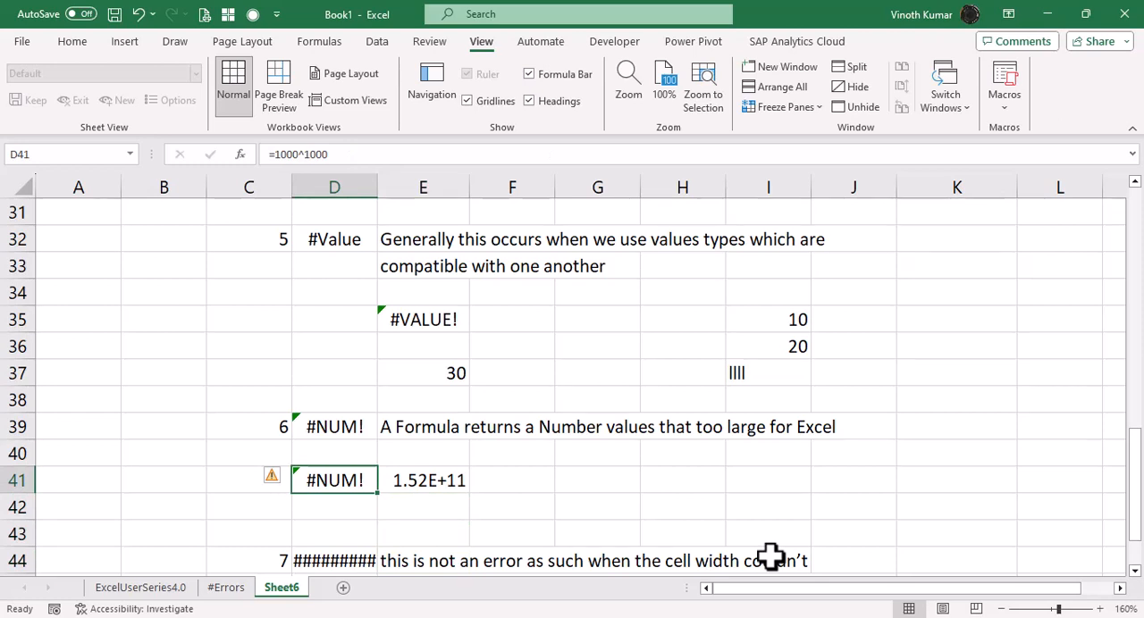
{"action": "key", "text": "Delete"}
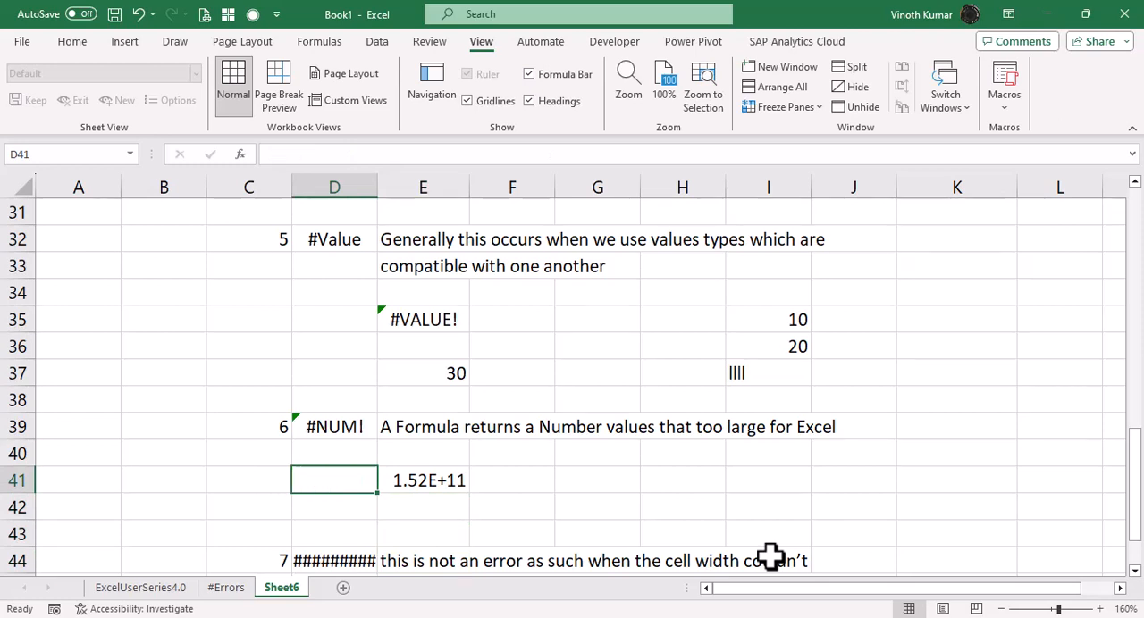
{"action": "type", "text": "=1000"}
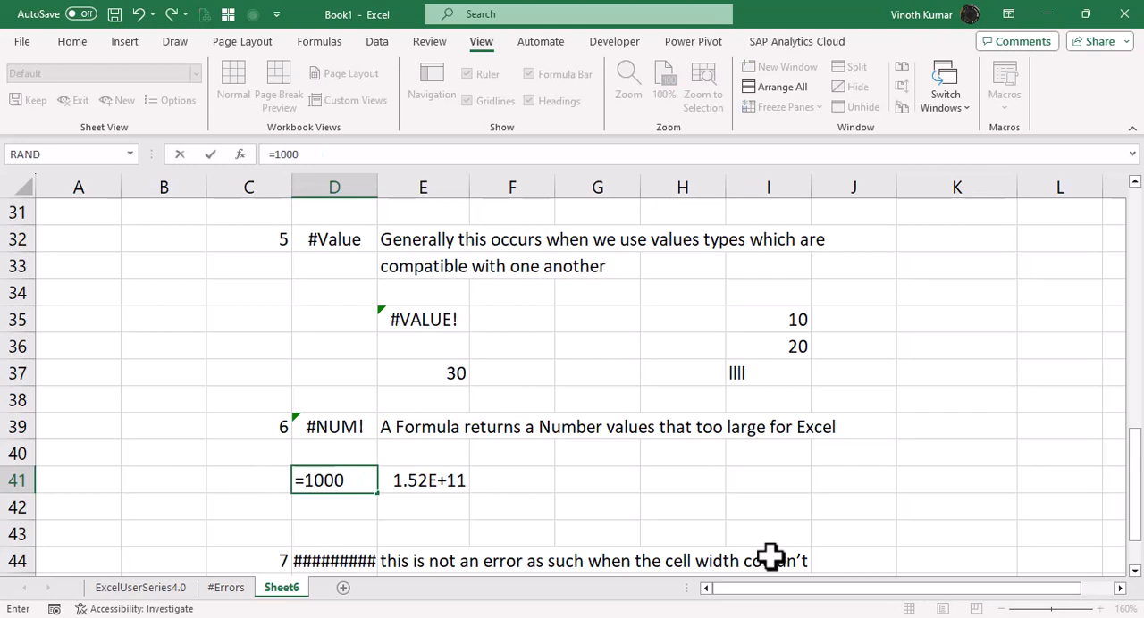
{"action": "type", "text": "^1000"}
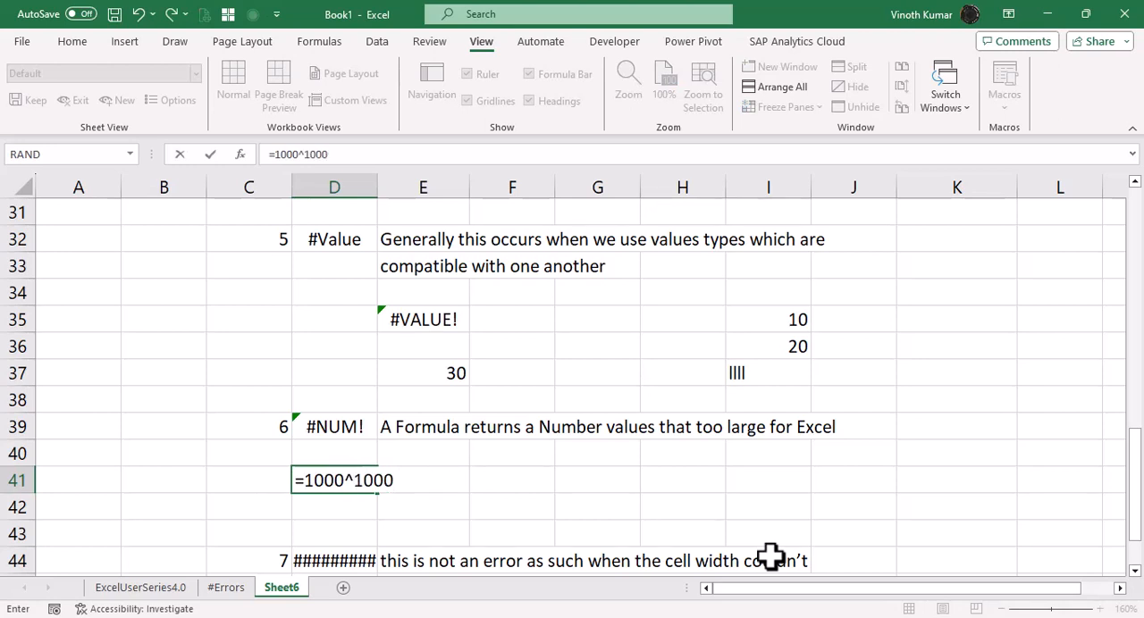
{"action": "key", "text": "Return"}
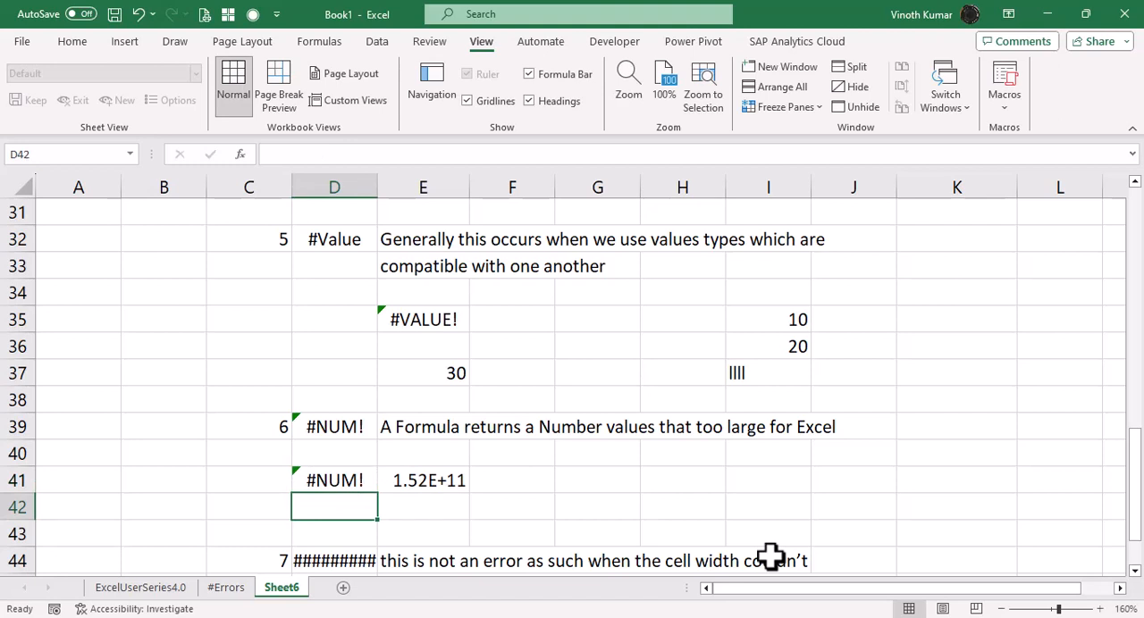
{"action": "key", "text": "Up"}
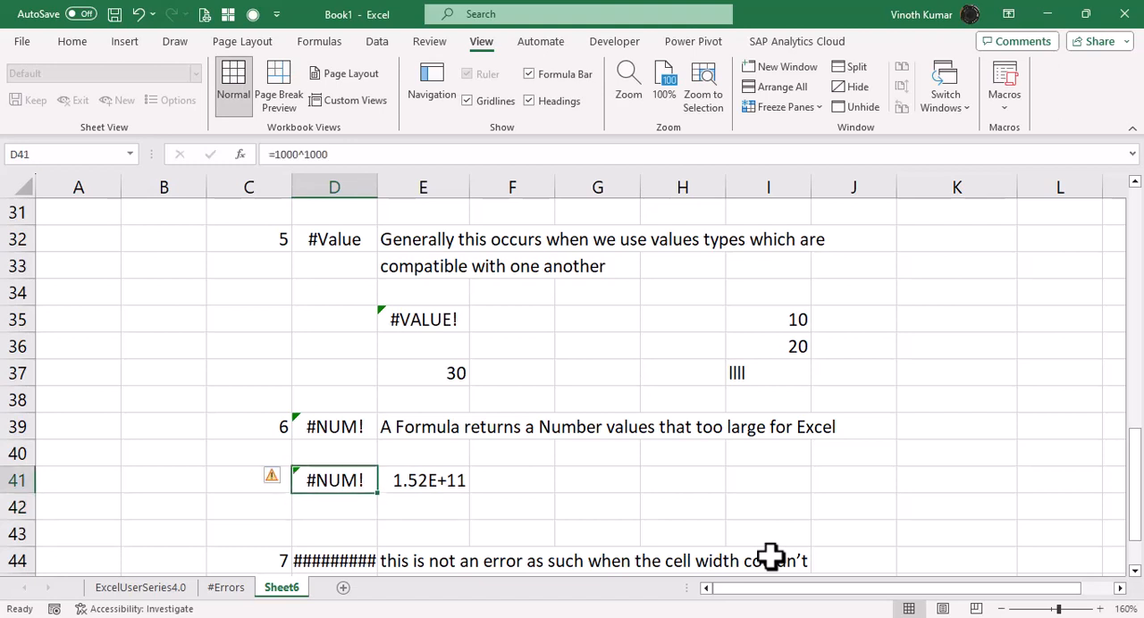
{"action": "key", "text": "F2"}
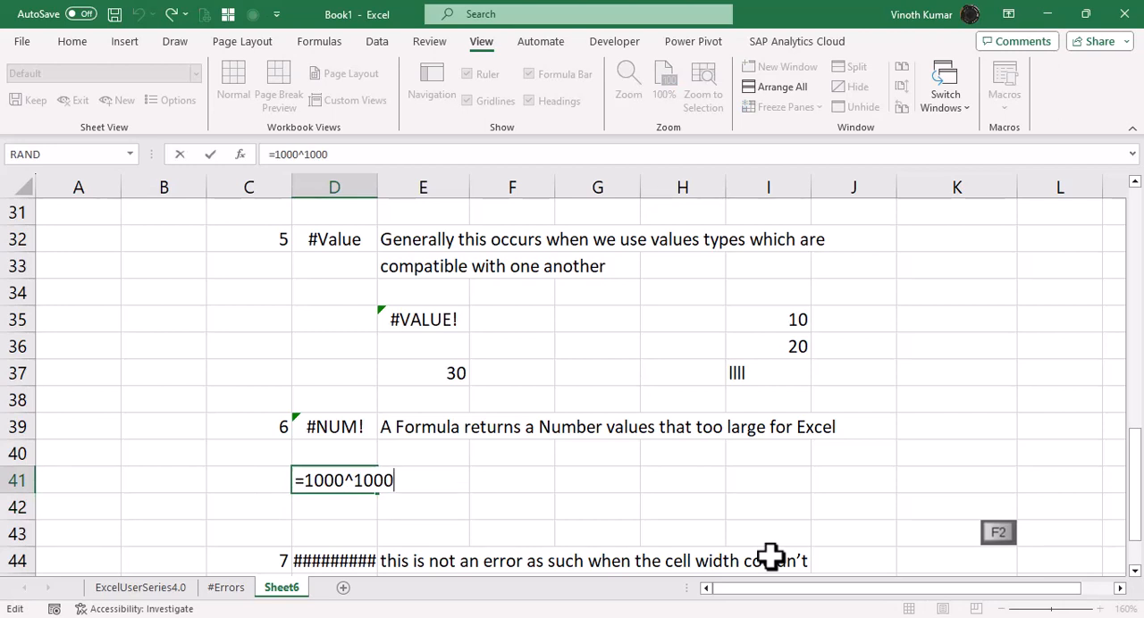
{"action": "key", "text": "Escape"}
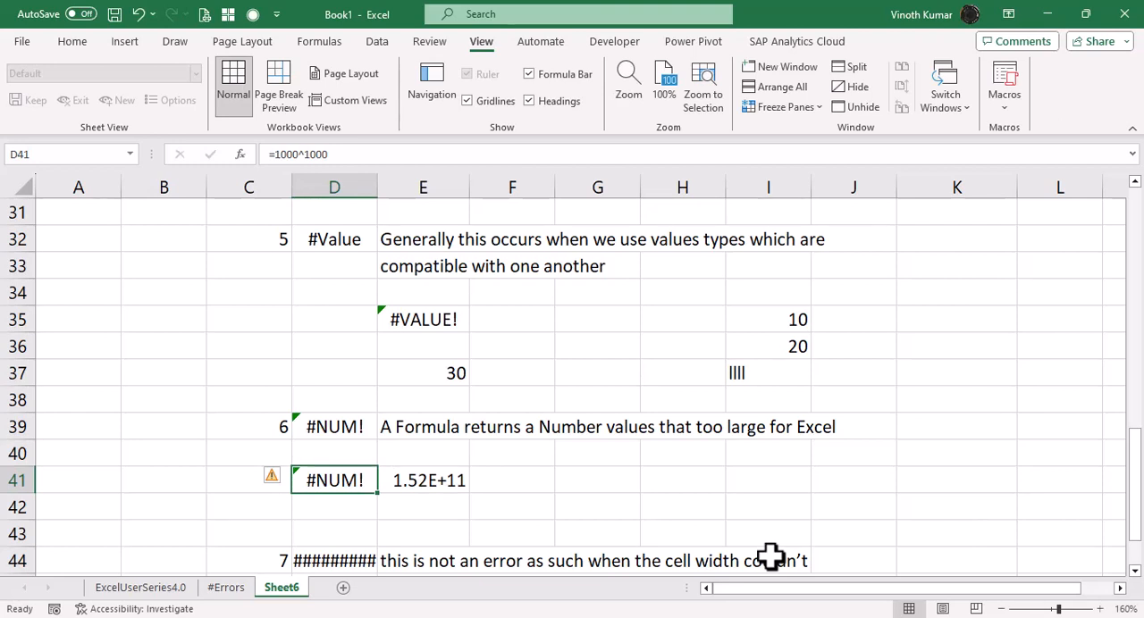
Review the multiplication formula in E47 and narrow column E to about half its width.
{"action": "scroll", "coordinate": [710, 523], "scroll_direction": "down", "scroll_amount": 2}
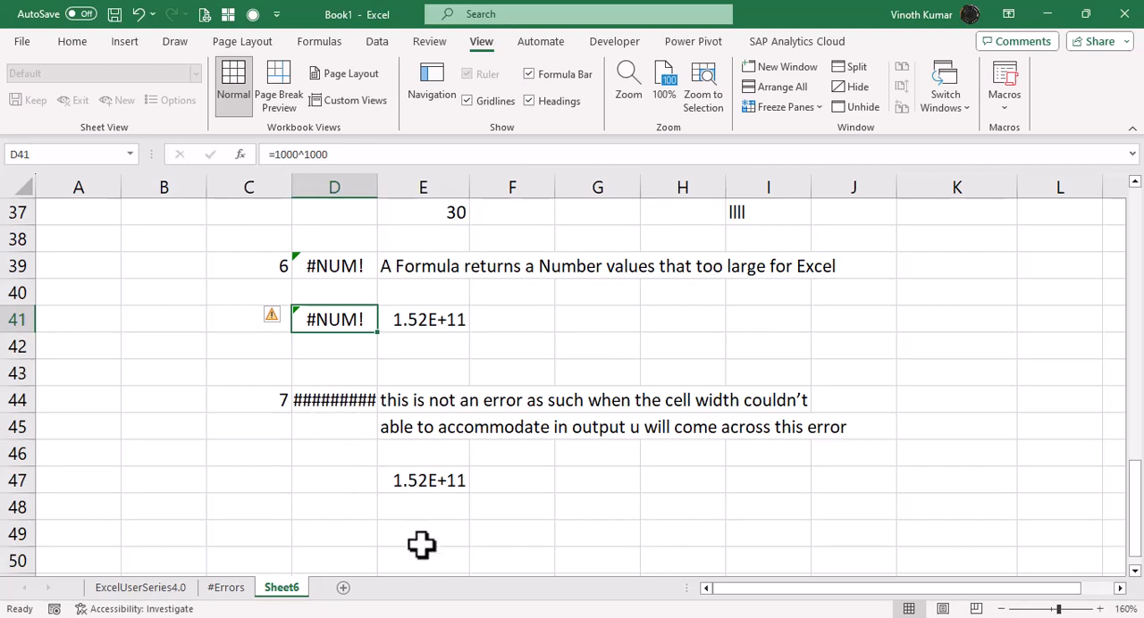
{"action": "left_click", "coordinate": [421, 480]}
{"action": "key", "text": "F2"}
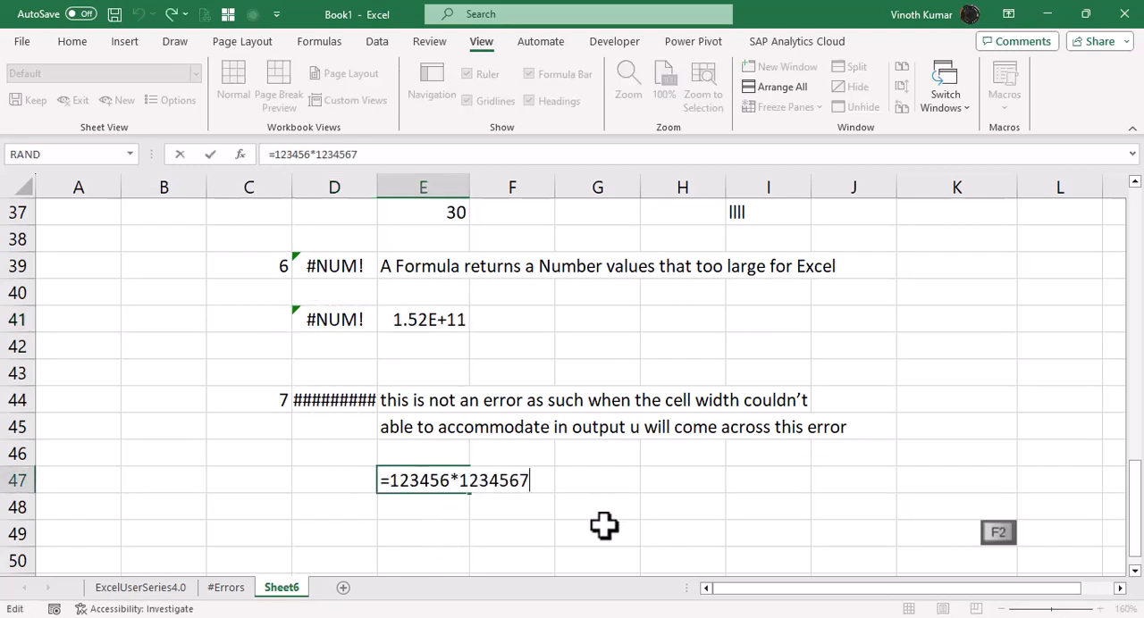
{"action": "key", "text": "Escape"}
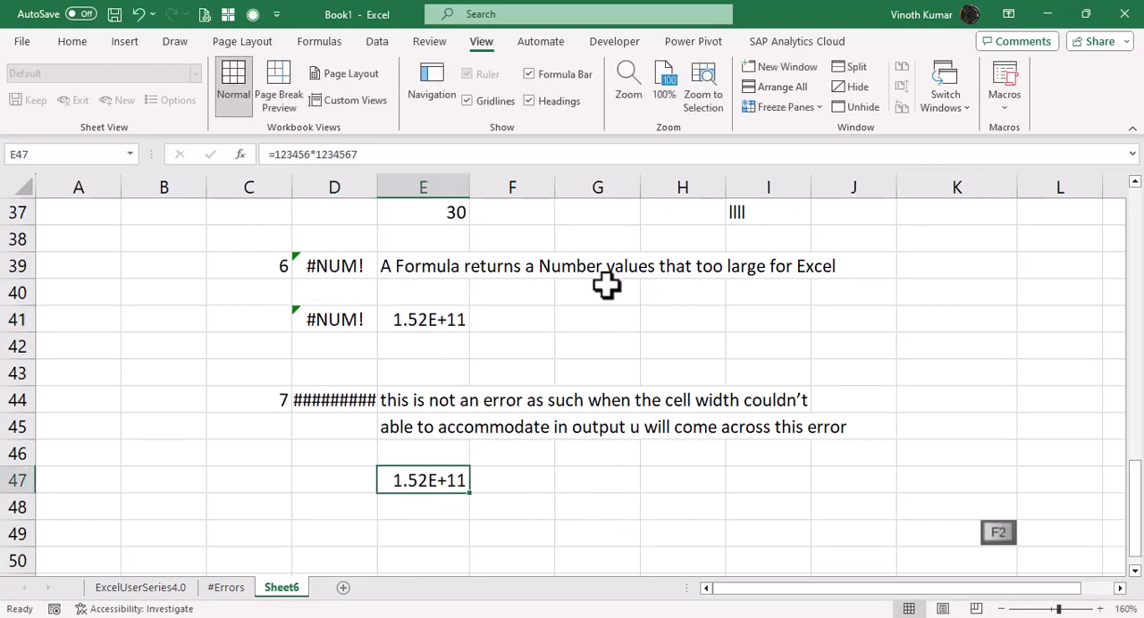
{"action": "key", "text": "alt+Tab"}
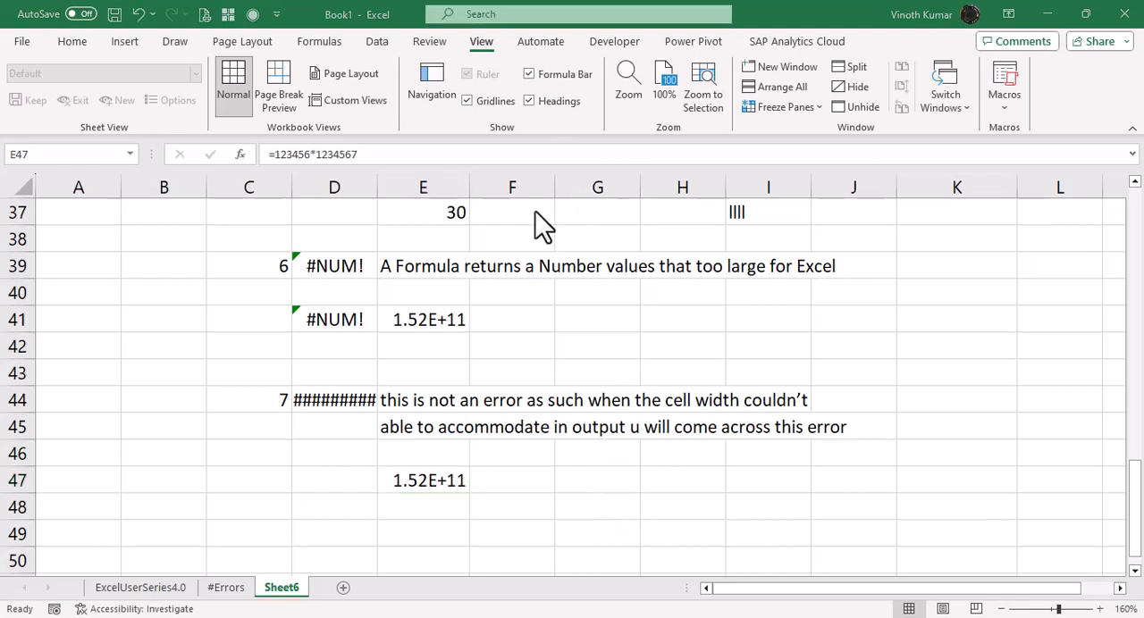
{"action": "left_click", "coordinate": [468, 186]}
{"action": "left_click_drag", "start_coordinate": [467, 186], "coordinate": [423, 190]}
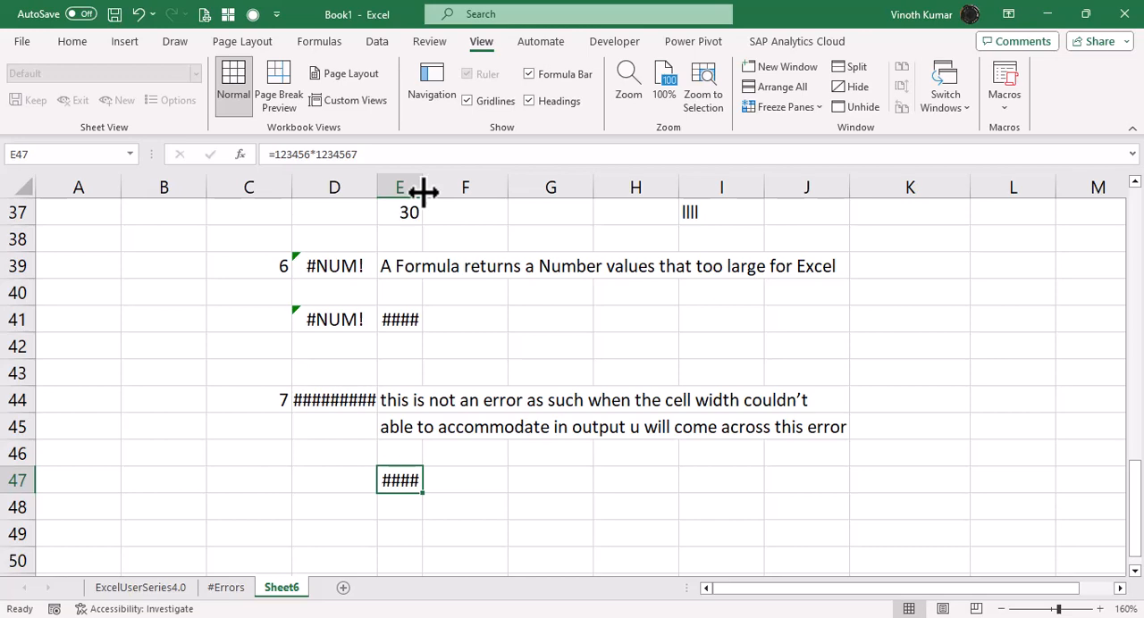
Look back over the earlier error examples and switch to the ExcelUserSeries4.0 sheet.
{"action": "scroll", "coordinate": [456, 536], "scroll_direction": "up", "scroll_amount": 12}
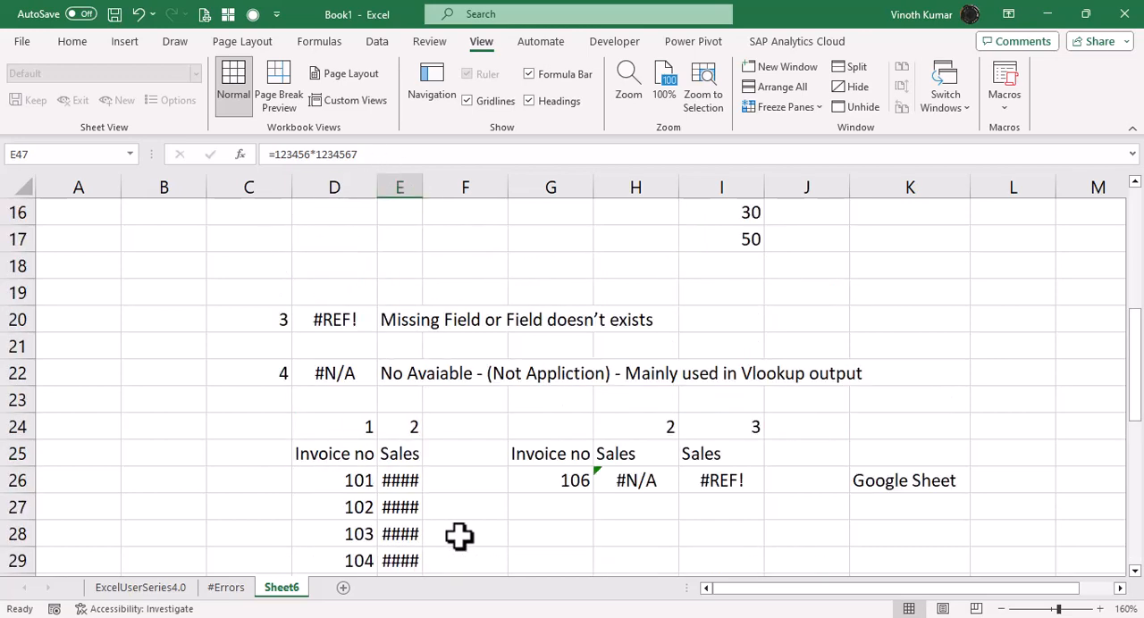
{"action": "left_click", "coordinate": [144, 594]}
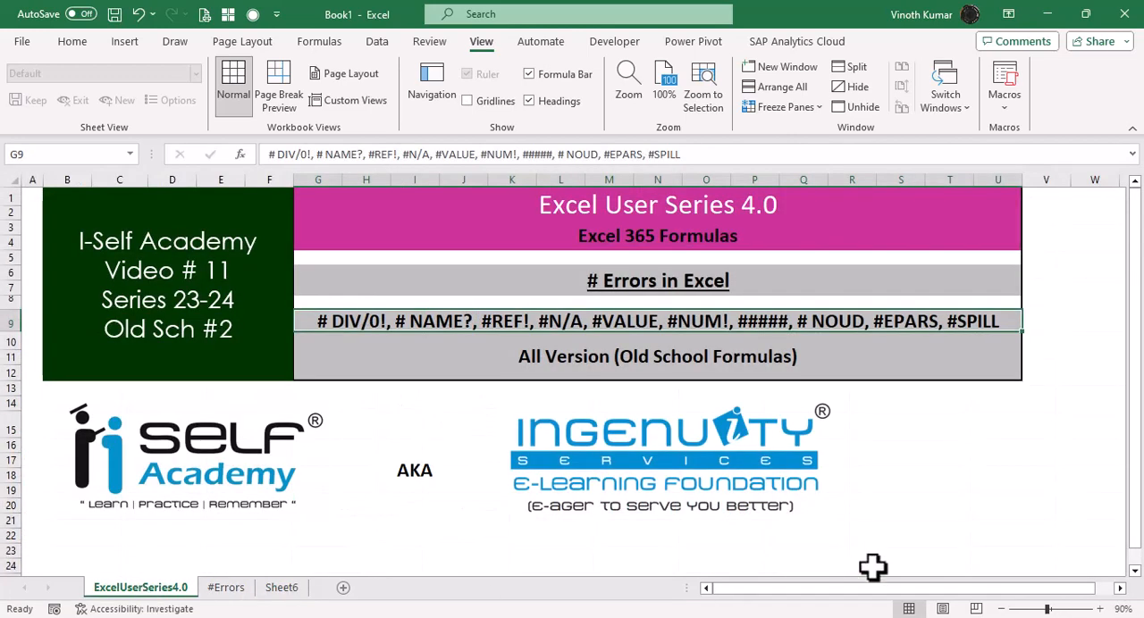